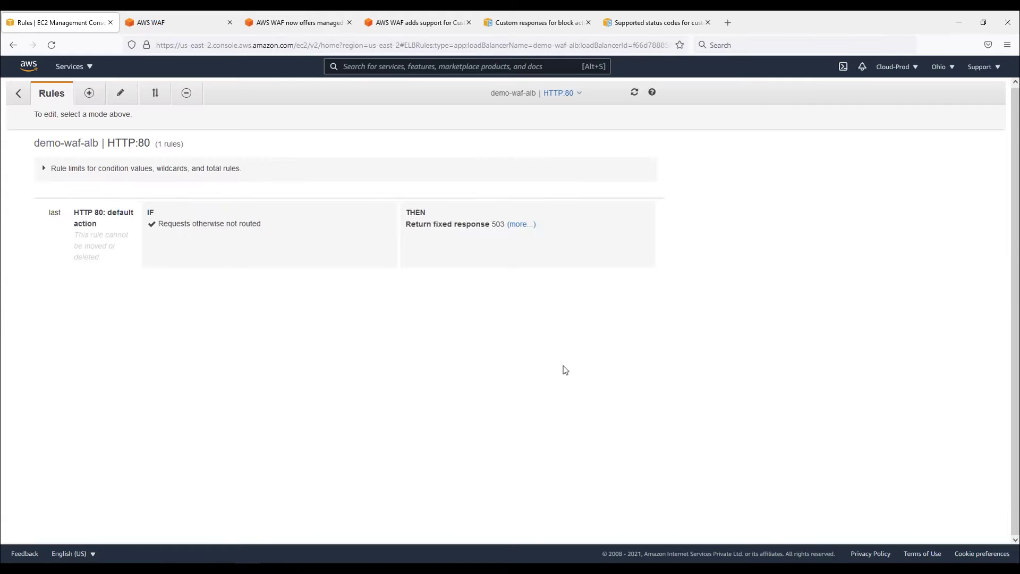
# Step: Open the HTTP:80 listener's default rule for editing and examine its fixed response's code, content type and HTML body
pyautogui.moveTo(404, 226); pyautogui.dragTo(491, 227)
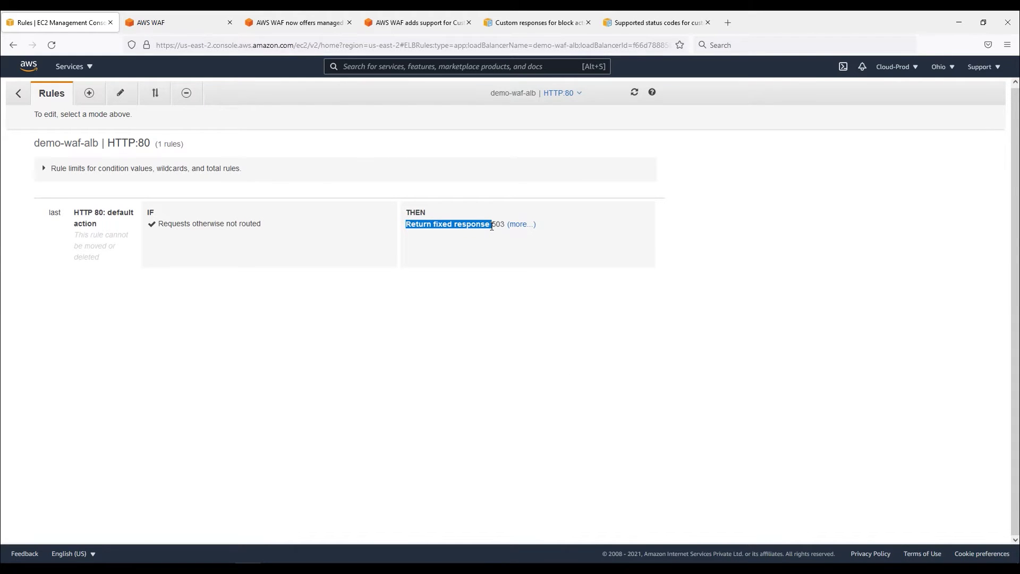
pyautogui.click(520, 225)
pyautogui.click(120, 93)
pyautogui.click(41, 213)
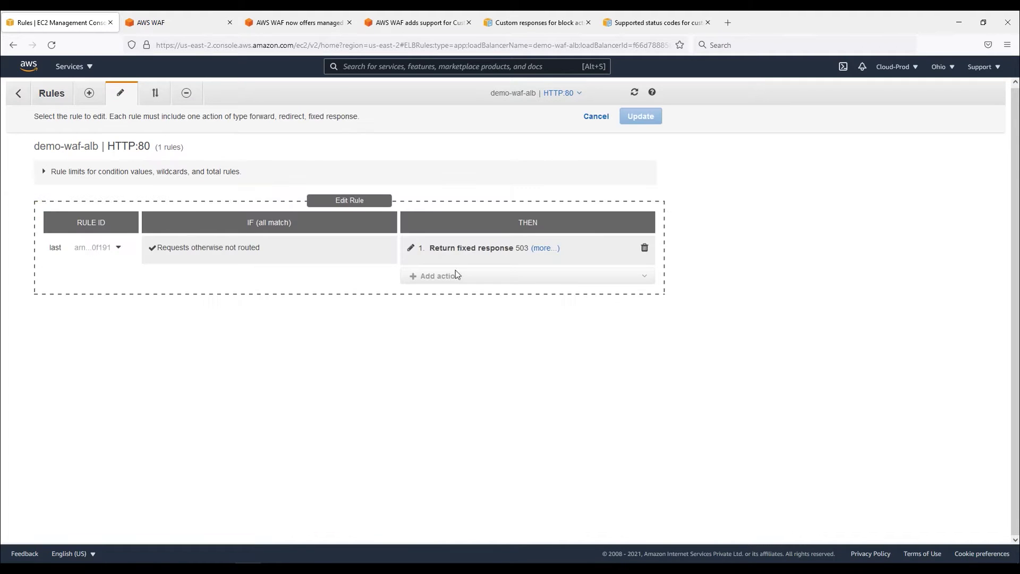
pyautogui.click(410, 249)
pyautogui.scroll(-2, 497, 379)
pyautogui.scroll(-2, 498, 377)
pyautogui.scroll(3, 492, 372)
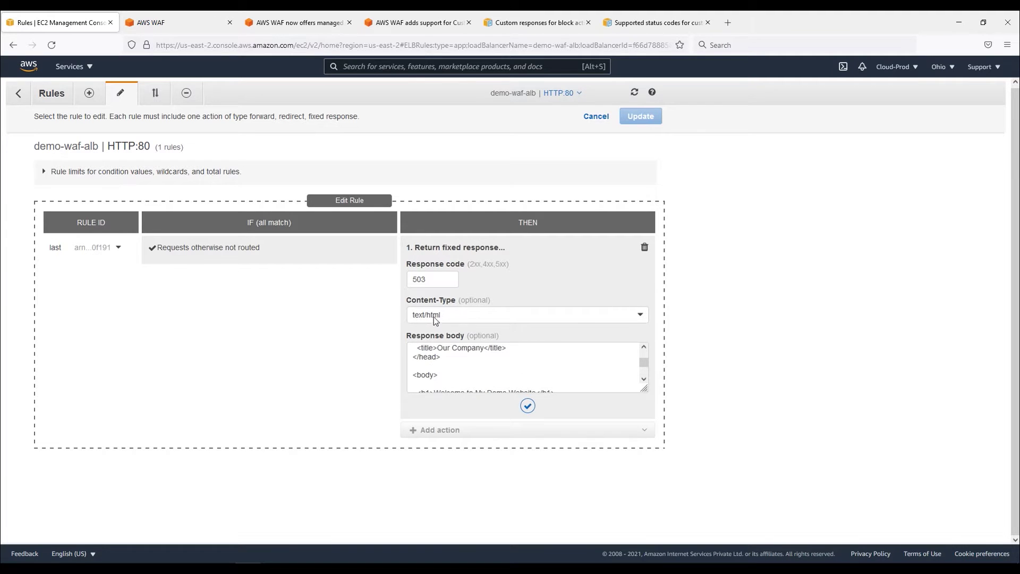
# Step: Try the text/plain content type for the default action's fixed response and cancel the rule edit
pyautogui.click(616, 318)
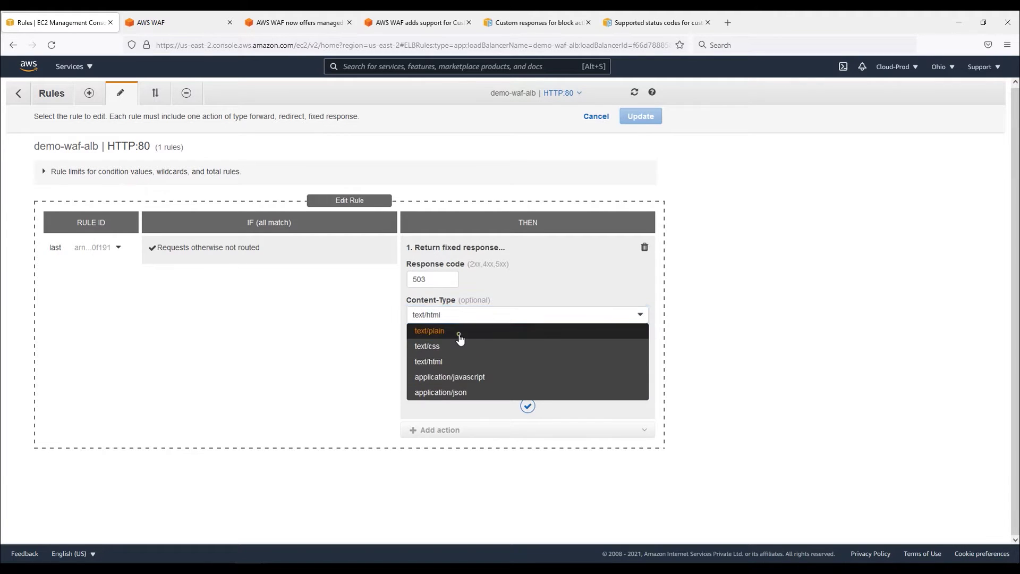
pyautogui.click(462, 333)
pyautogui.click(522, 319)
pyautogui.click(453, 362)
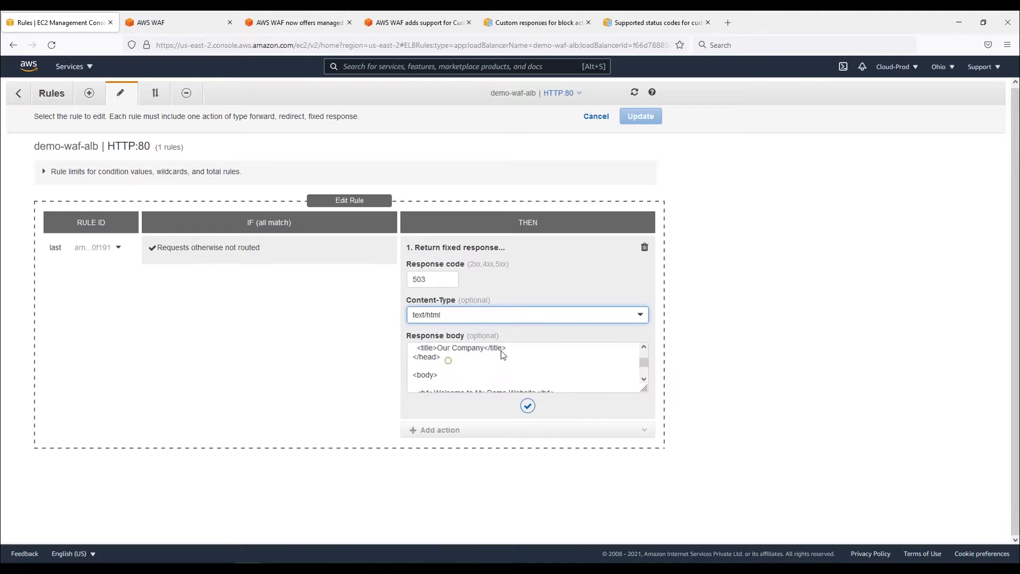
pyautogui.click(596, 116)
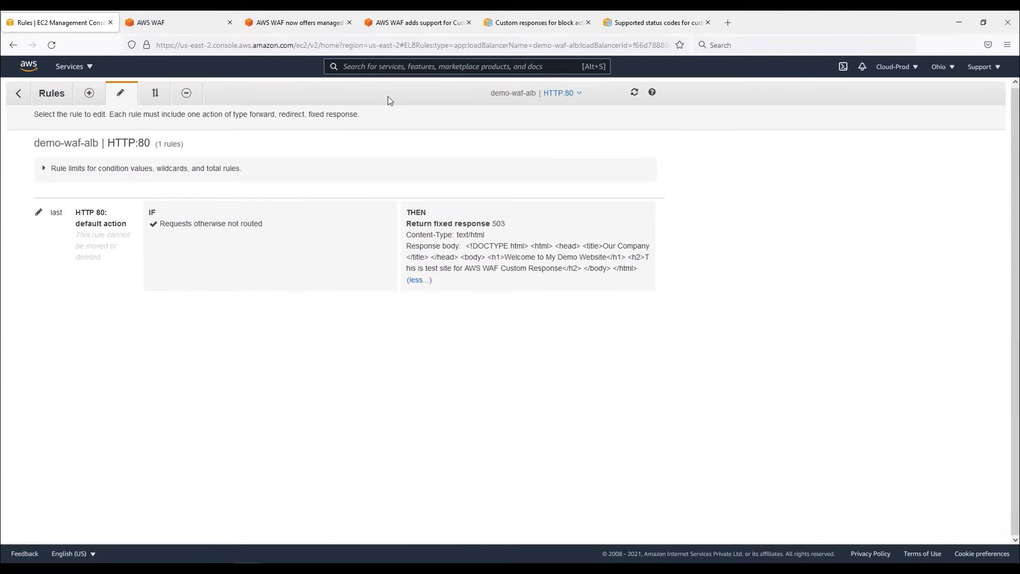
# Step: Return to the demo-waf-alb load balancer and check which AWS WAF web ACL is integrated with it
pyautogui.click(20, 96)
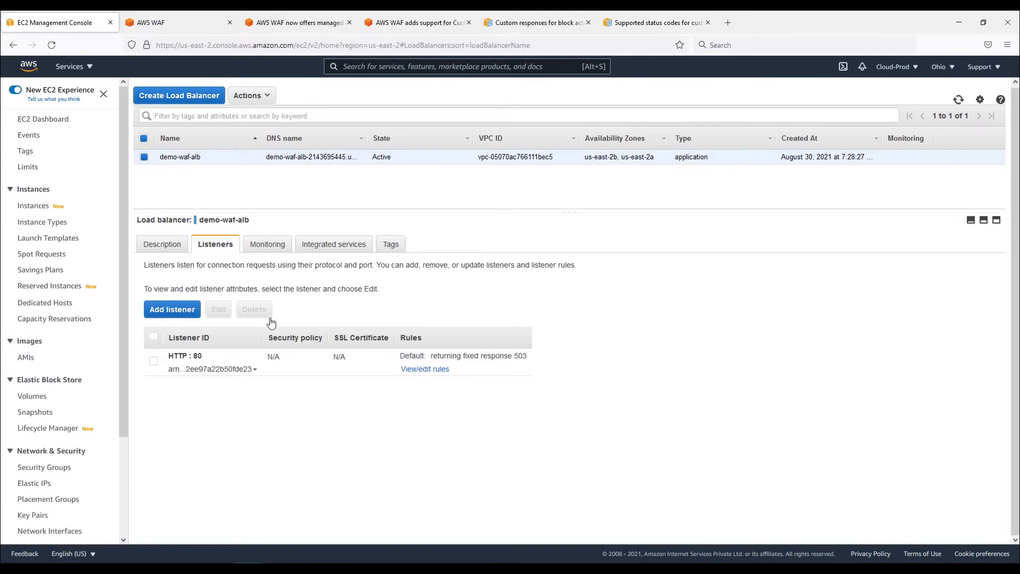
pyautogui.click(398, 248)
pyautogui.click(337, 246)
pyautogui.scroll(-1, 347, 400)
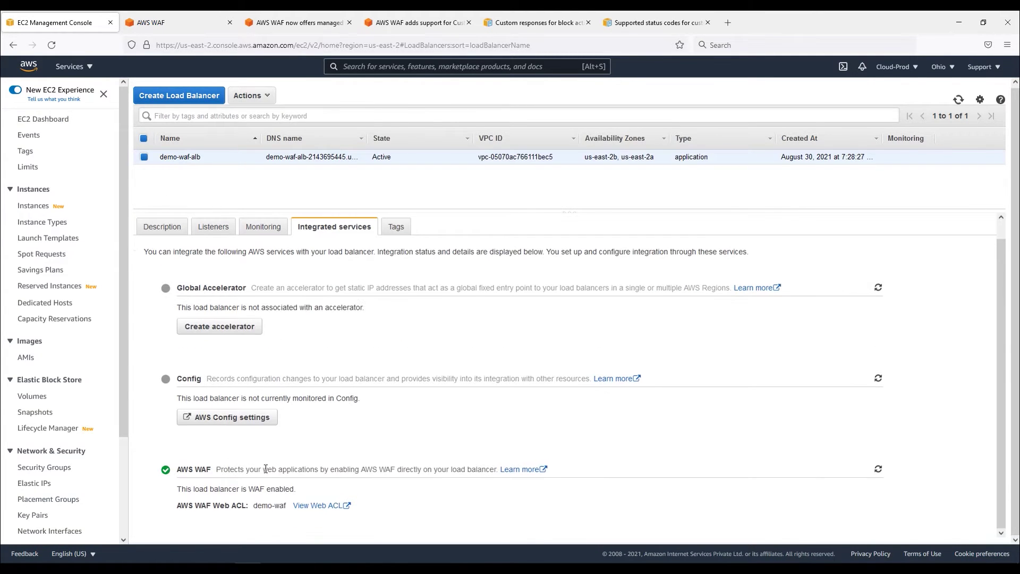
pyautogui.moveTo(176, 469); pyautogui.dragTo(213, 475)
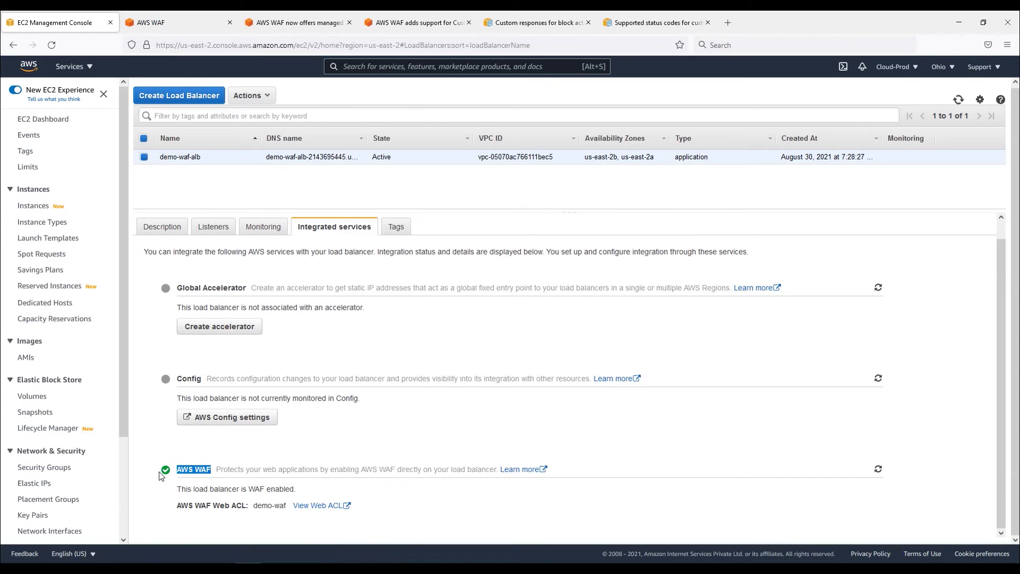
pyautogui.moveTo(253, 506); pyautogui.dragTo(287, 505)
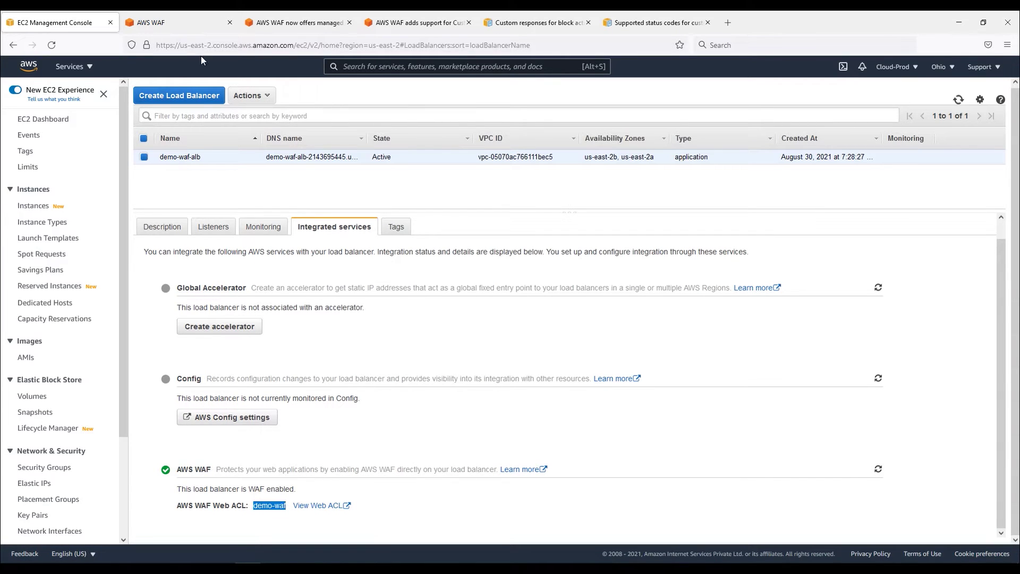
# Step: Switch to the AWS WAF console and view the rules of demo-waf and the list of web ACLs
pyautogui.click(167, 22)
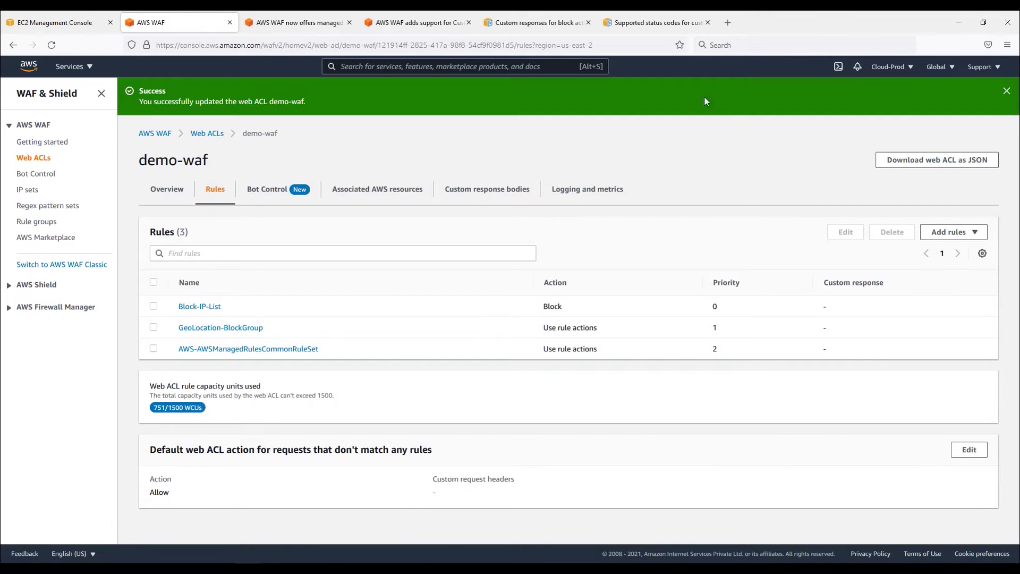
pyautogui.click(1008, 92)
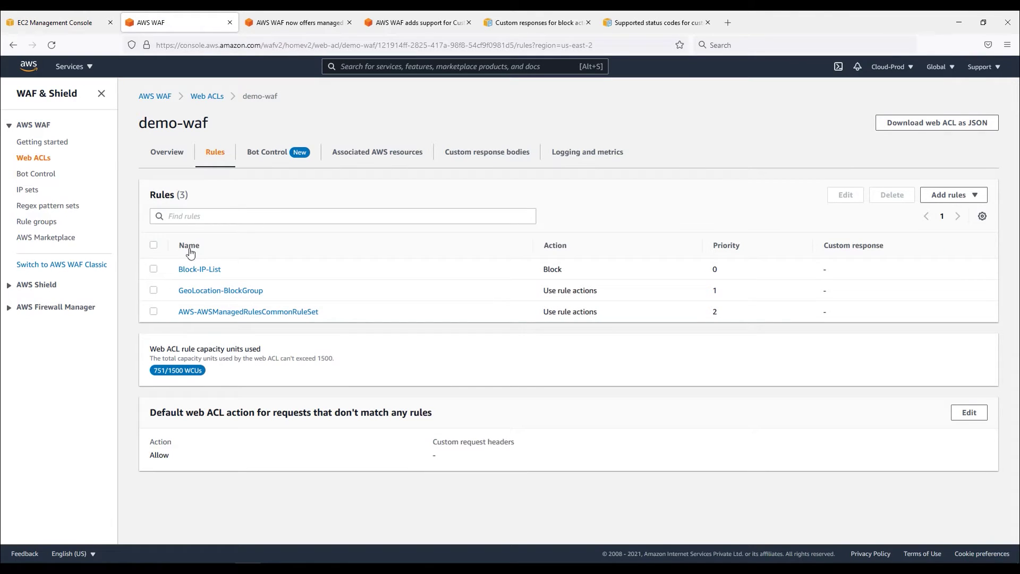
pyautogui.click(23, 157)
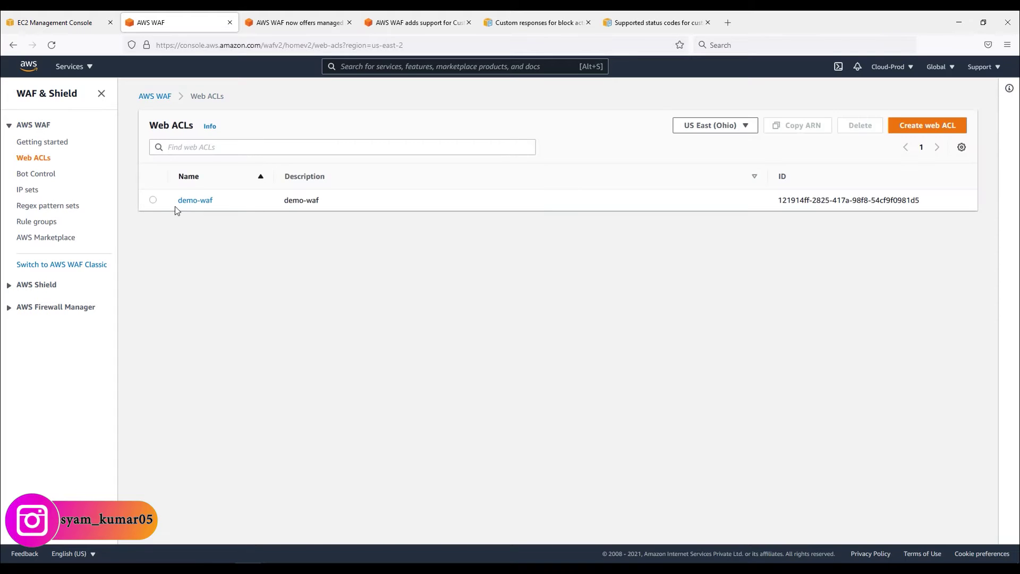
pyautogui.moveTo(176, 204); pyautogui.dragTo(227, 204)
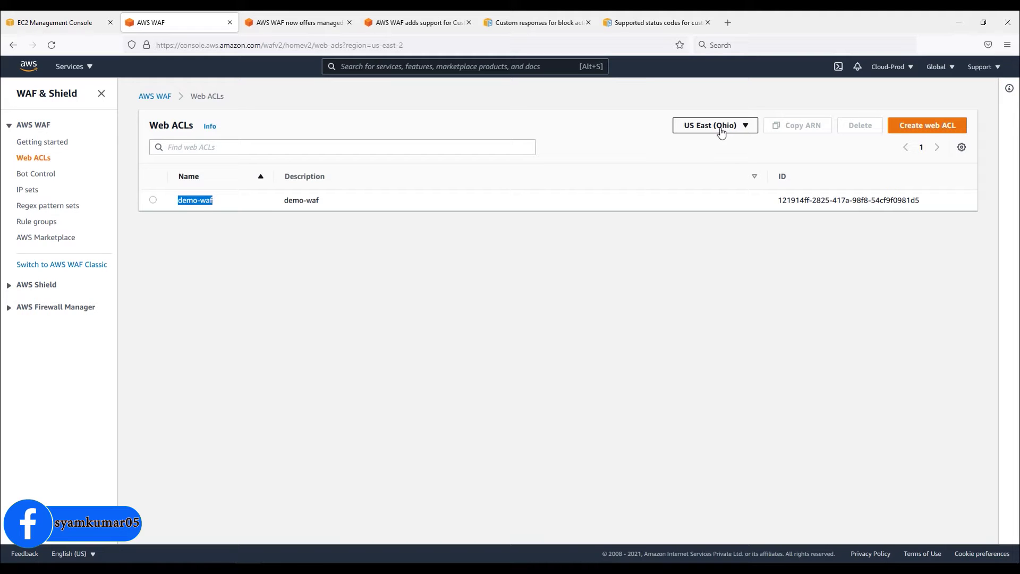
# Step: View the IP sets and rule groups, and examine the statement and action of the rule in Geolocation-BlockGroup
pyautogui.click(32, 192)
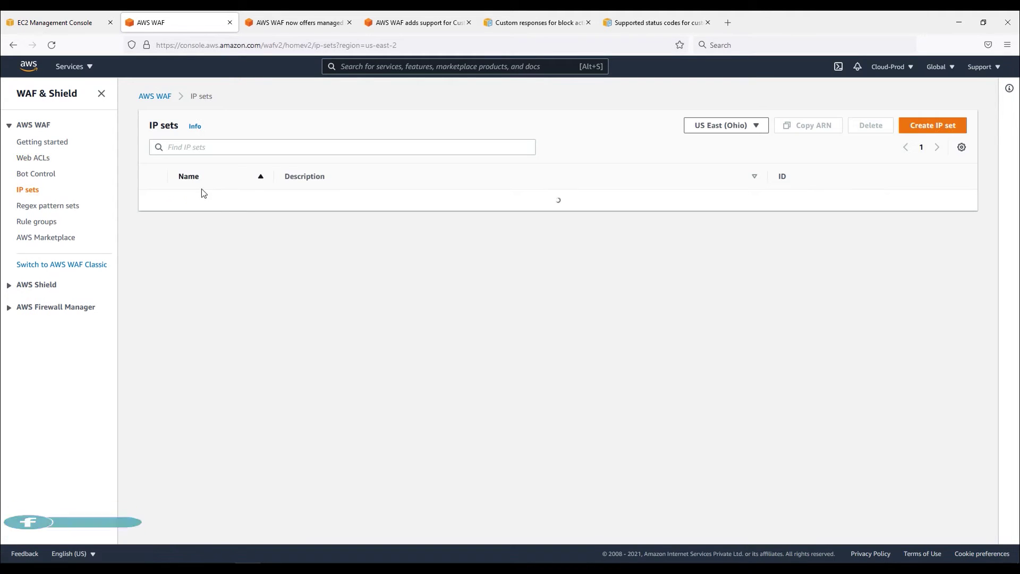
pyautogui.click(47, 225)
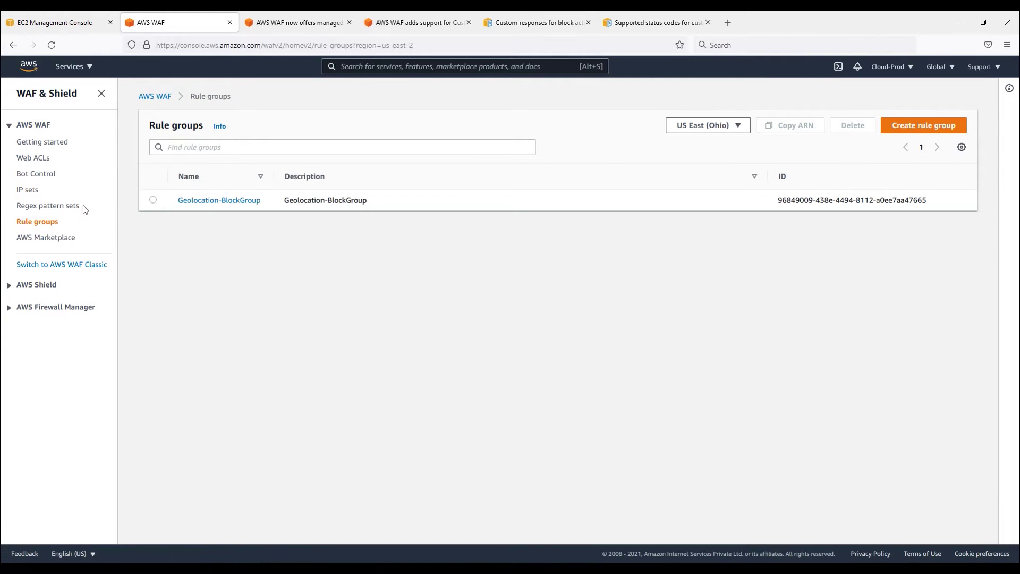
pyautogui.click(243, 202)
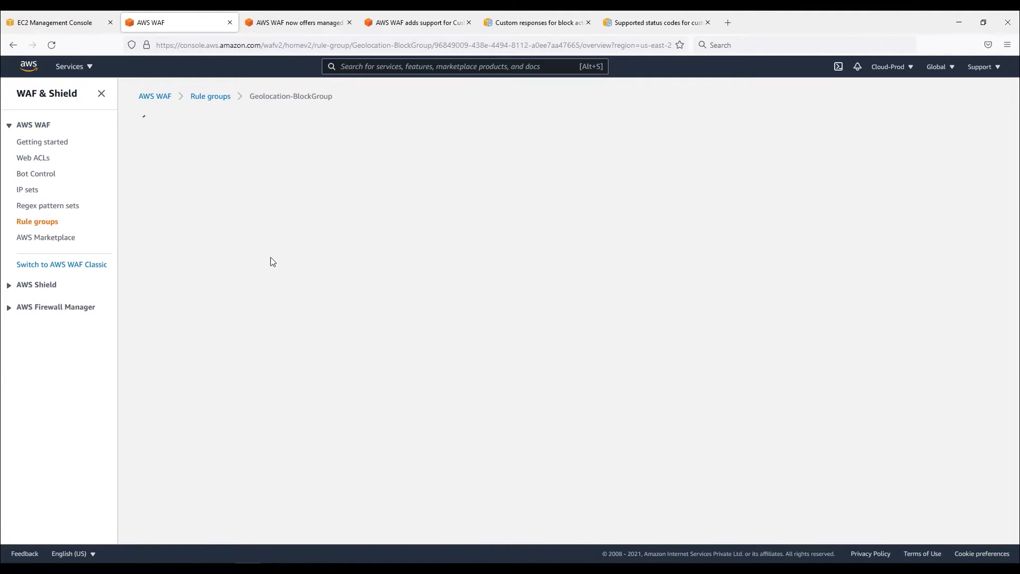
pyautogui.click(154, 416)
pyautogui.click(862, 344)
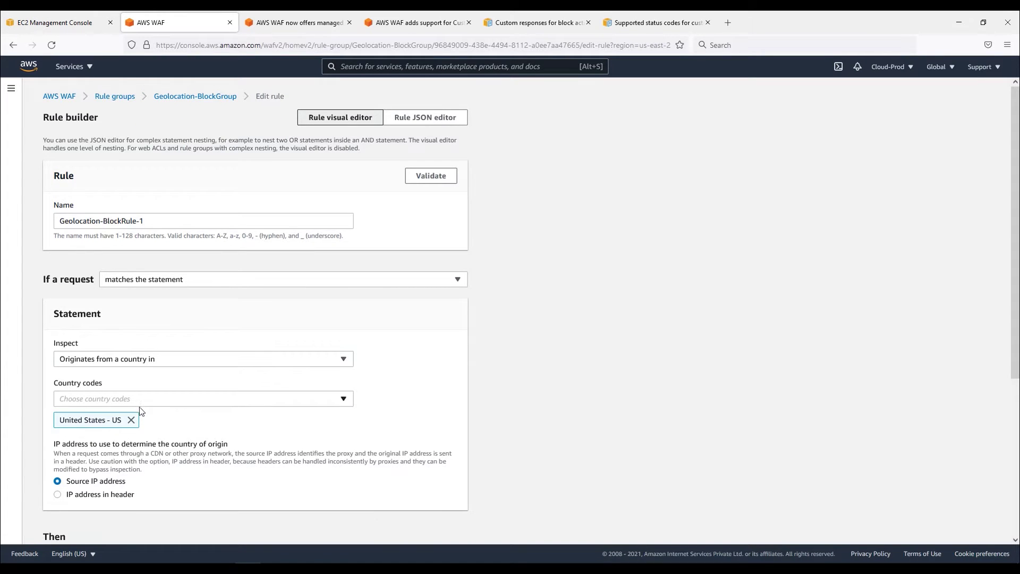
pyautogui.scroll(-2, 142, 408)
pyautogui.scroll(-2, 144, 404)
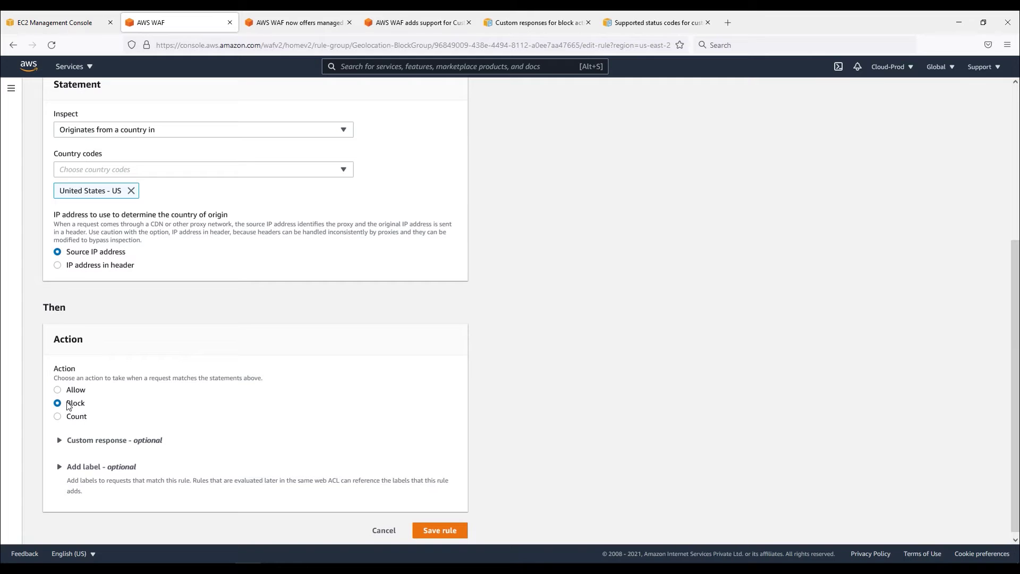
pyautogui.scroll(4, 180, 399)
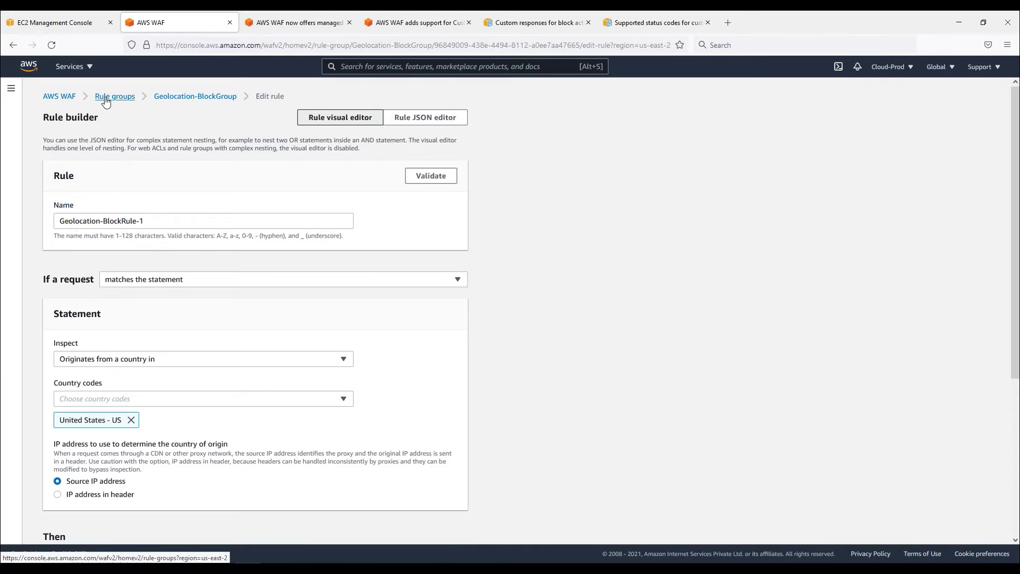
# Step: Leave the rule editor and review the request chart and sampled requests of the demo-waf web ACL
pyautogui.click(72, 99)
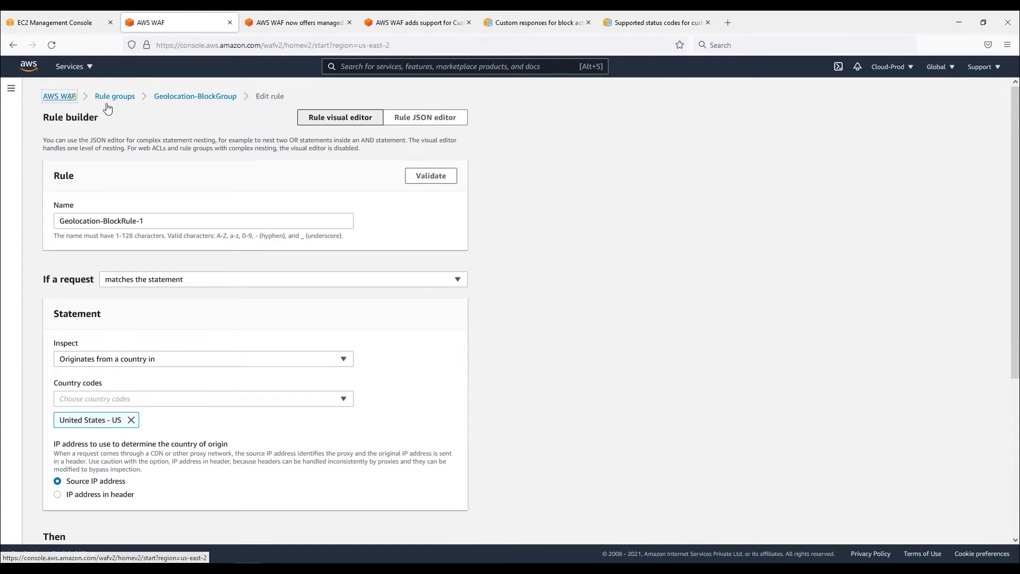
pyautogui.click(46, 164)
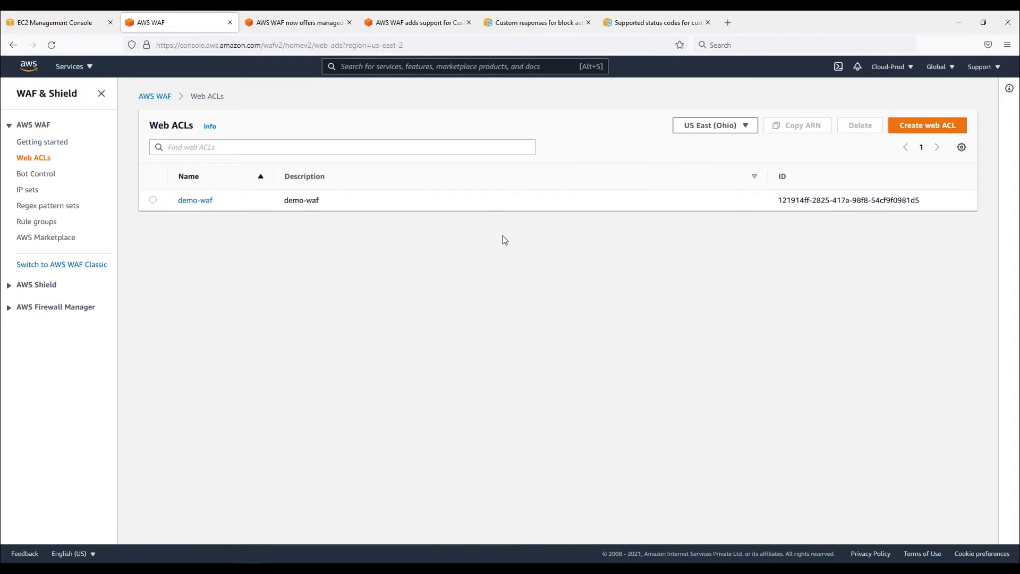
pyautogui.click(187, 206)
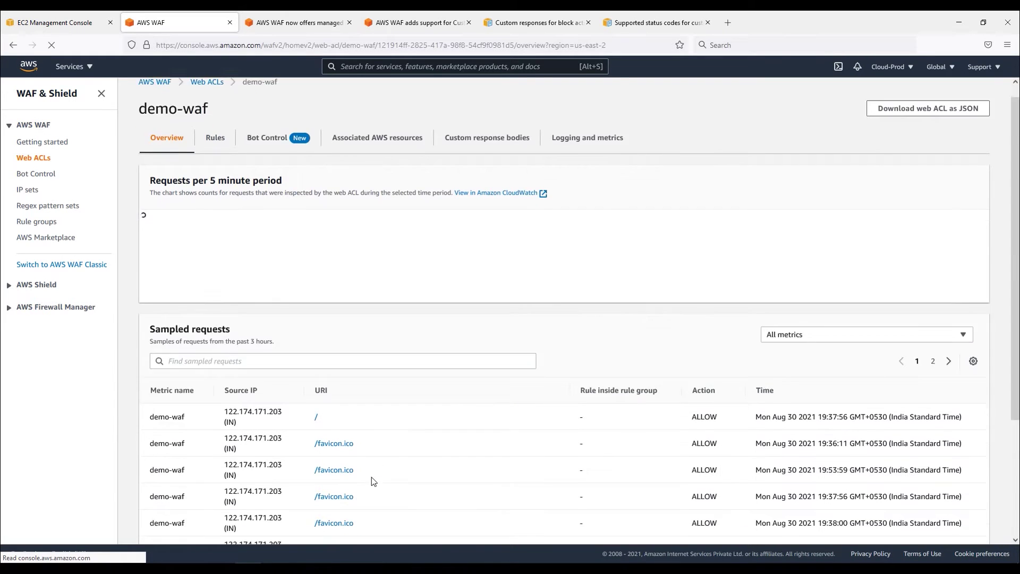
pyautogui.scroll(-2, 340, 436)
pyautogui.scroll(-3, 282, 451)
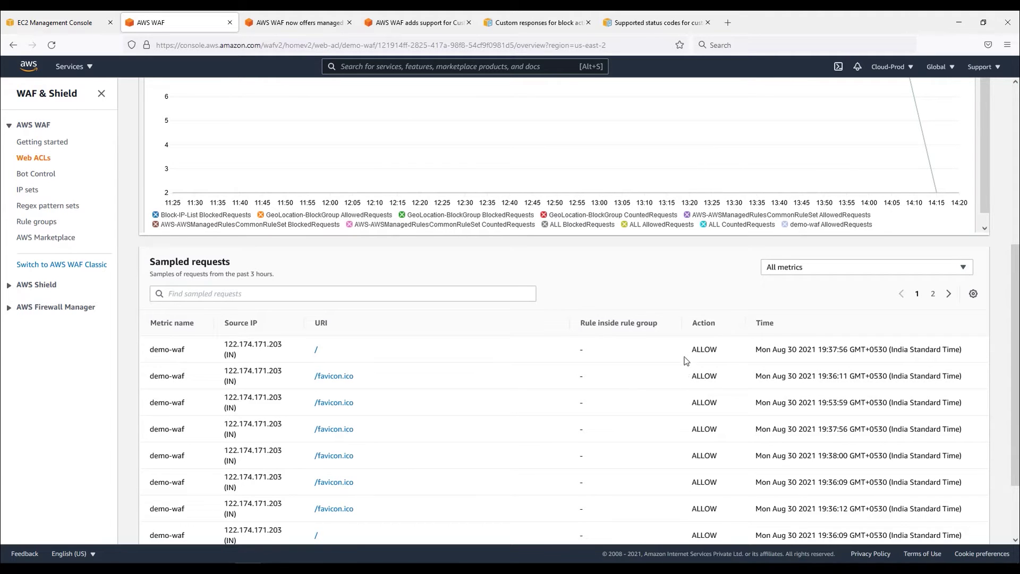
pyautogui.scroll(5, 718, 518)
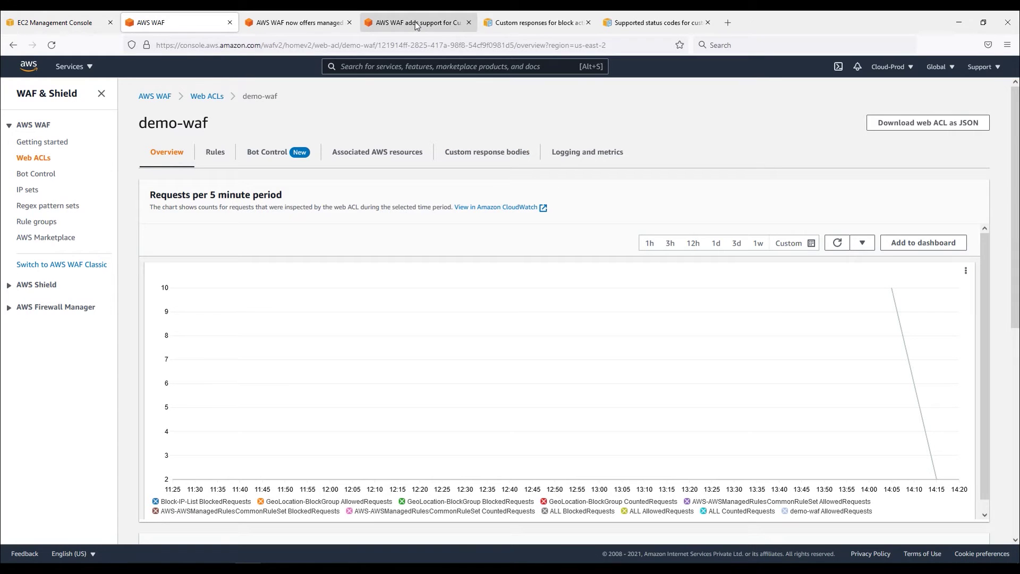
# Step: Read the title and posting date of the AWS announcement about managed rule group versioning
pyautogui.click(295, 23)
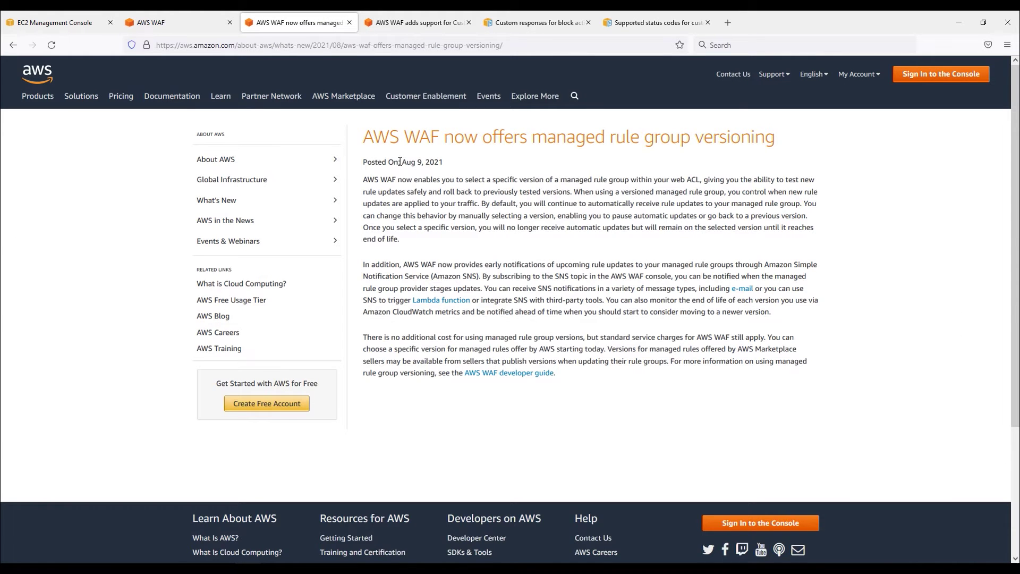
pyautogui.moveTo(405, 161); pyautogui.dragTo(443, 162)
pyautogui.moveTo(529, 141)
pyautogui.mouseDown()
pyautogui.moveTo(757, 154)
pyautogui.moveTo(547, 139)
pyautogui.mouseUp()
pyautogui.click(819, 149)
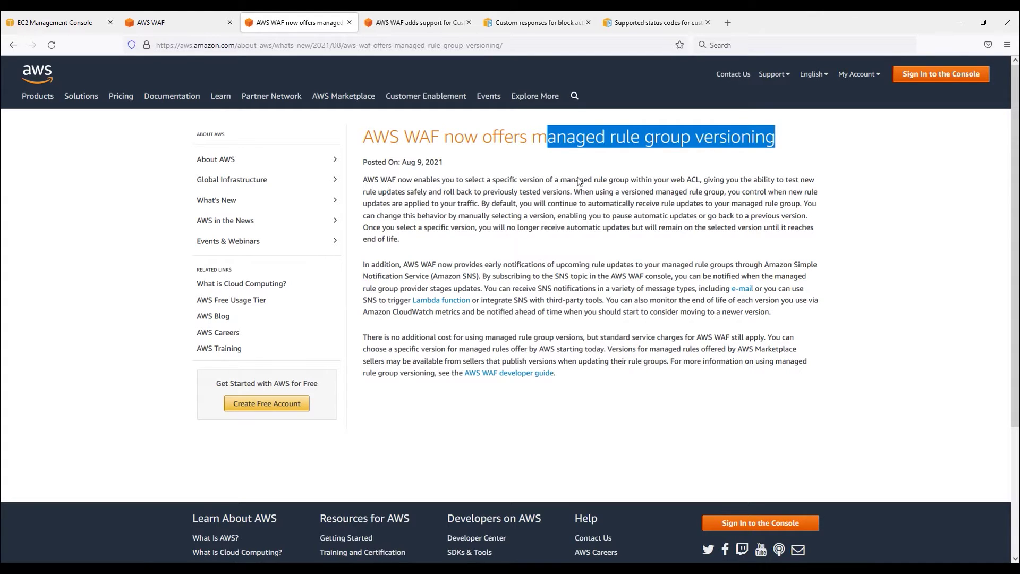
# Step: Open the AWS-AWSManagedRulesCommonRuleSet rule of demo-waf for editing and check which versions it offers
pyautogui.click(52, 23)
pyautogui.click(180, 28)
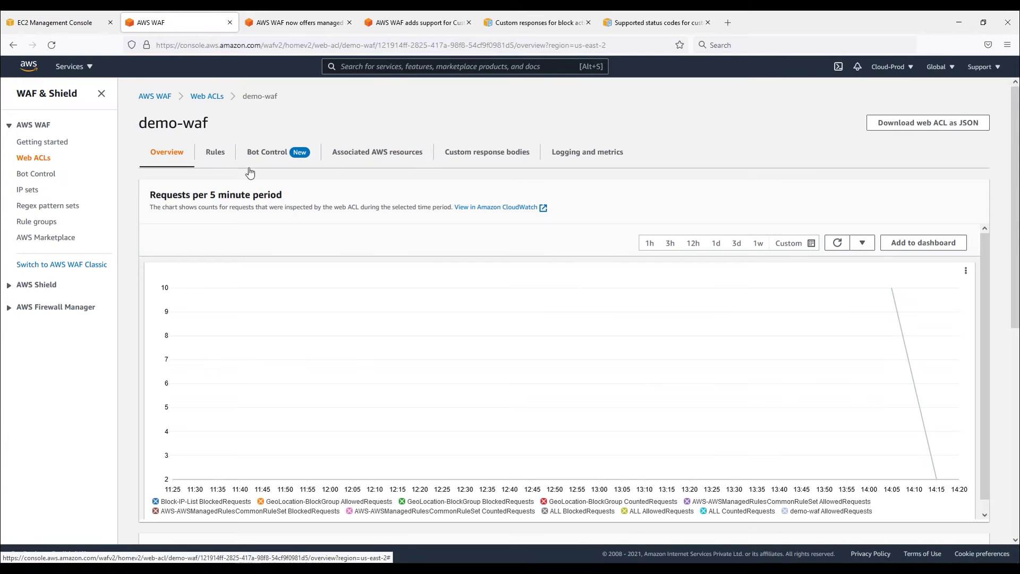
pyautogui.click(223, 153)
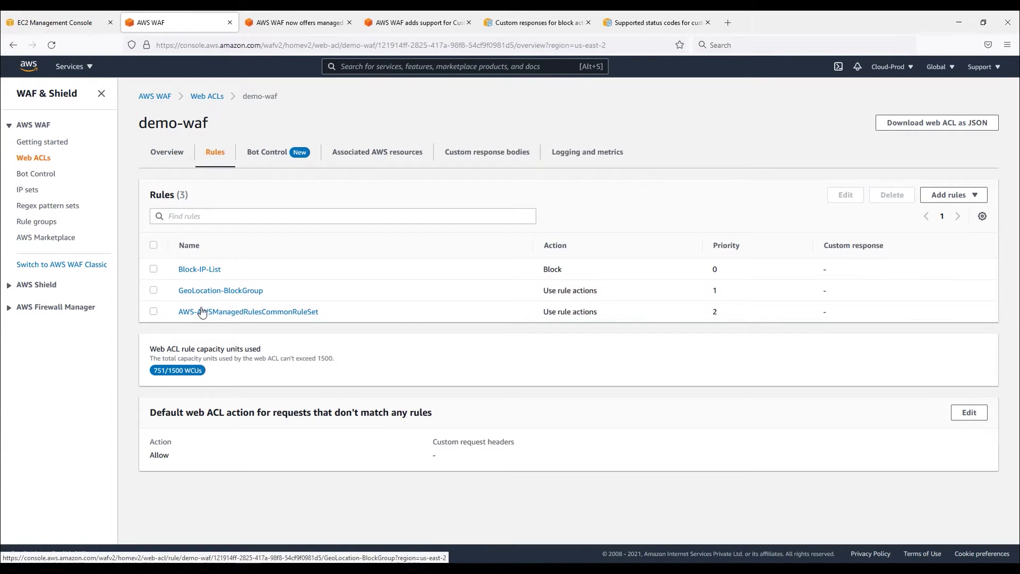
pyautogui.click(154, 311)
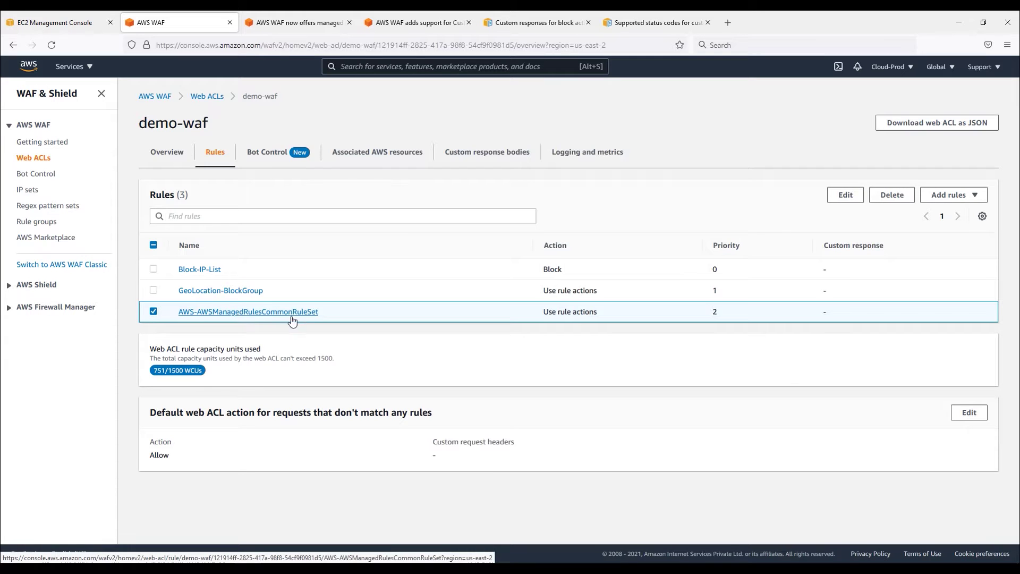
pyautogui.click(846, 195)
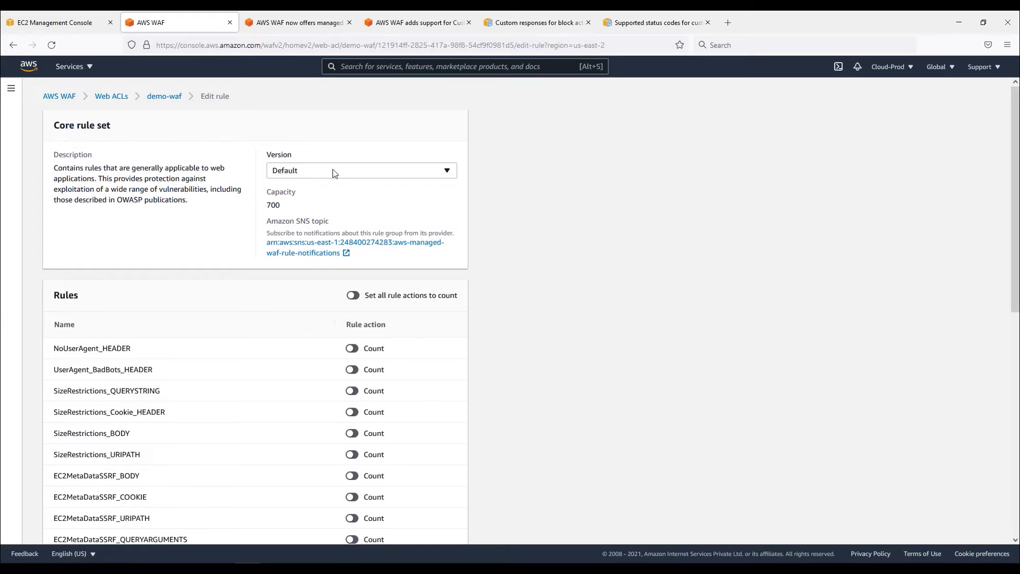
pyautogui.click(321, 174)
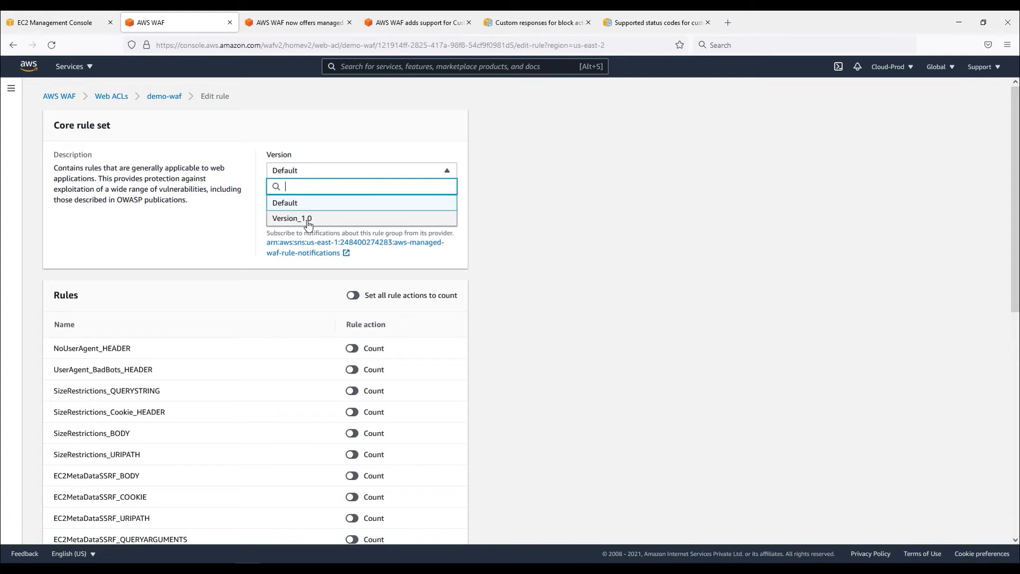
pyautogui.click(580, 257)
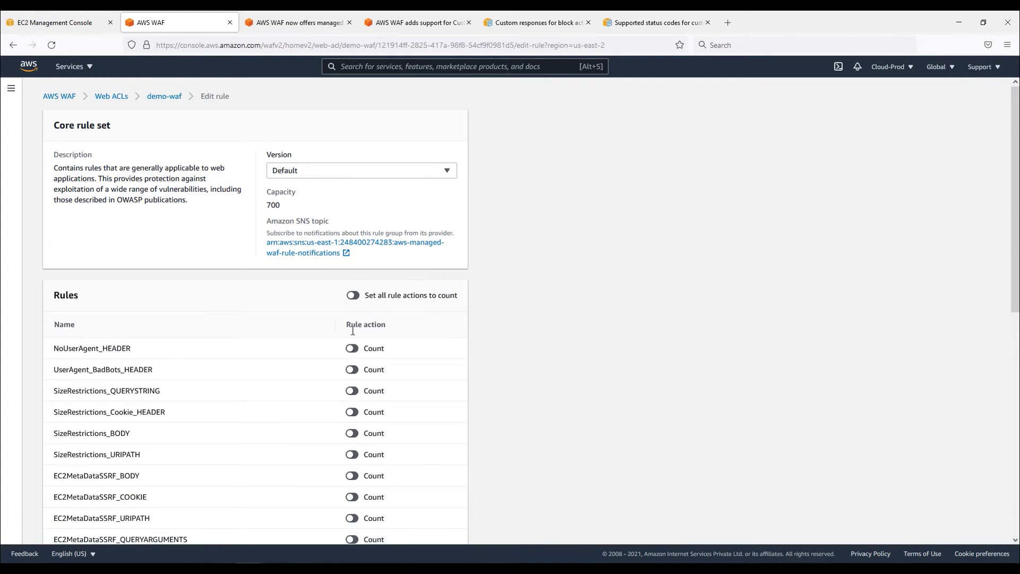
# Step: Set all rule actions of the core rule set to count and save the rule
pyautogui.click(354, 296)
pyautogui.scroll(-8, 372, 419)
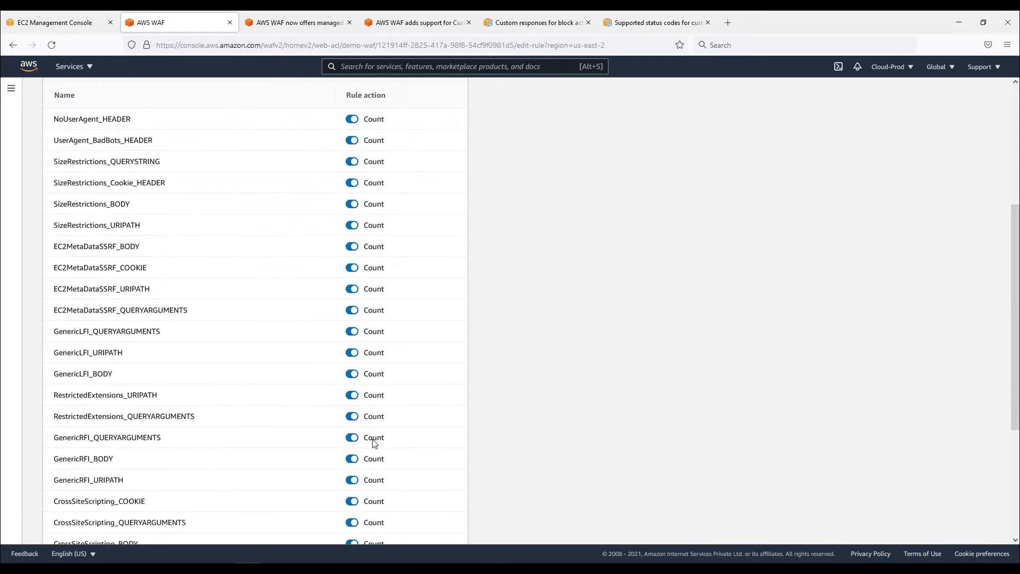
pyautogui.click(446, 526)
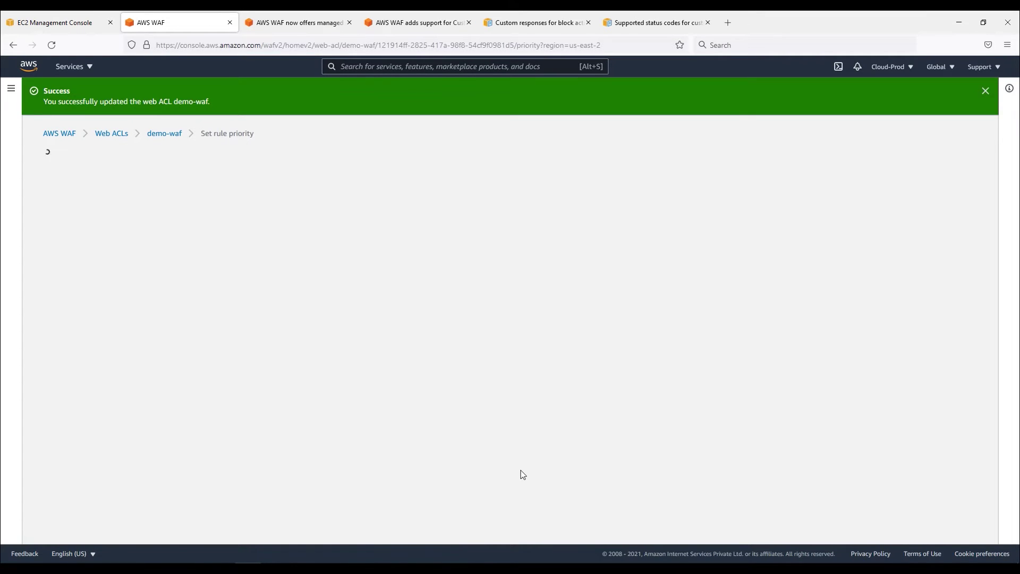
# Step: Dismiss the success notice and save the rule priority order of the demo-waf web ACL
pyautogui.click(986, 91)
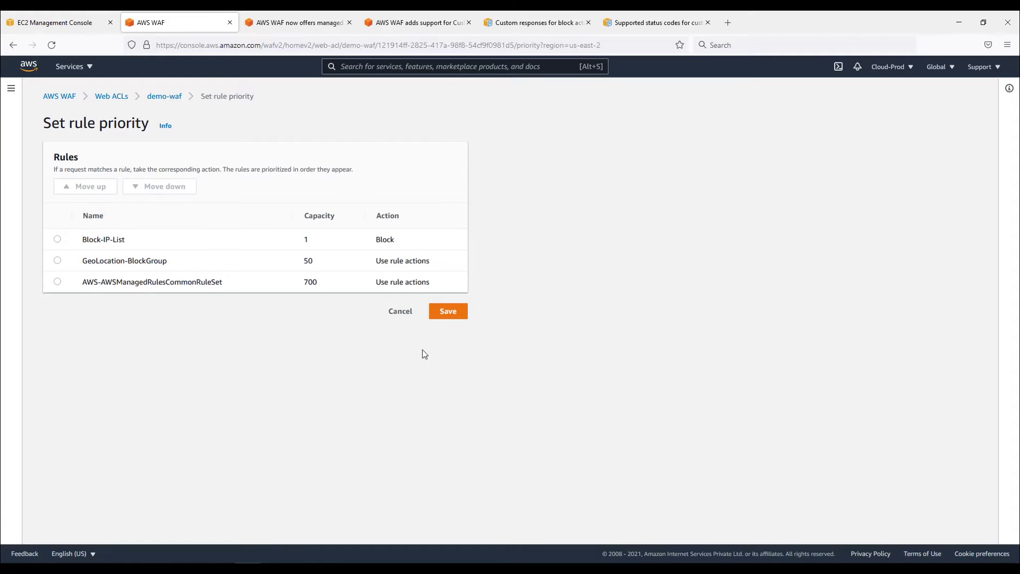
pyautogui.click(435, 308)
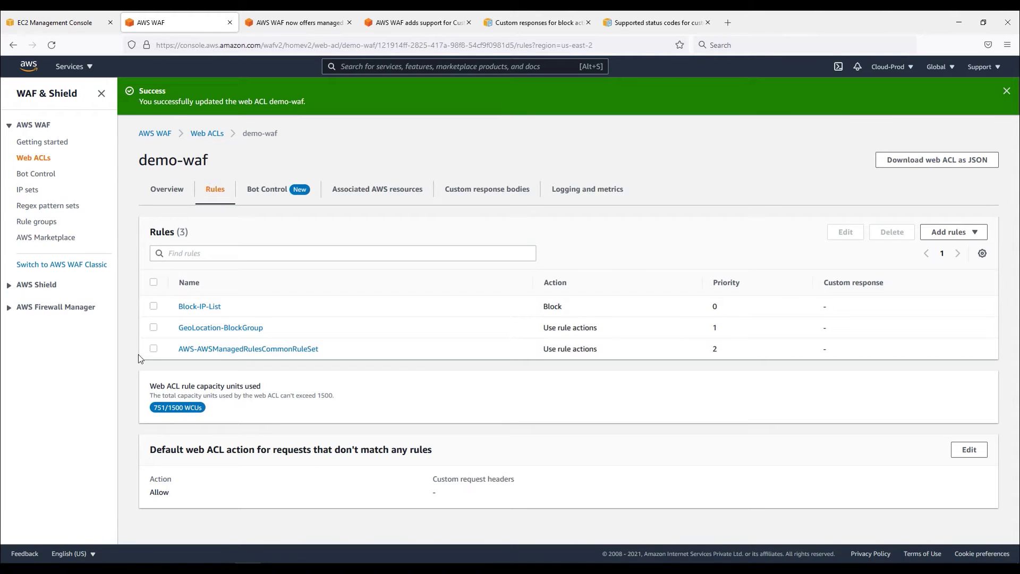
# Step: Set the AWS-AWSManagedRulesCommonRuleSet rule of demo-waf to Version_1.0 and save the rule
pyautogui.click(154, 349)
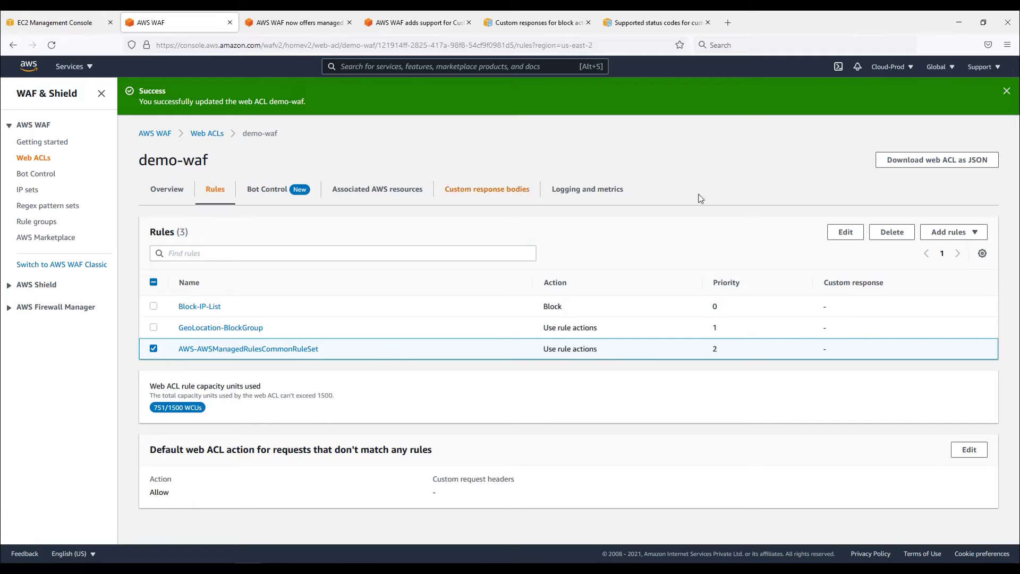
pyautogui.click(845, 232)
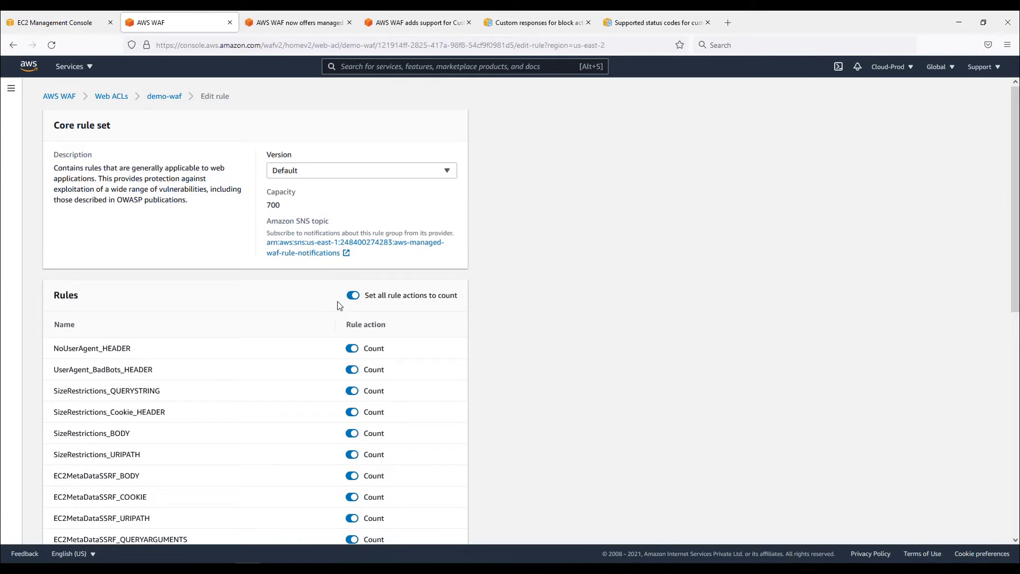
pyautogui.click(413, 177)
pyautogui.click(311, 221)
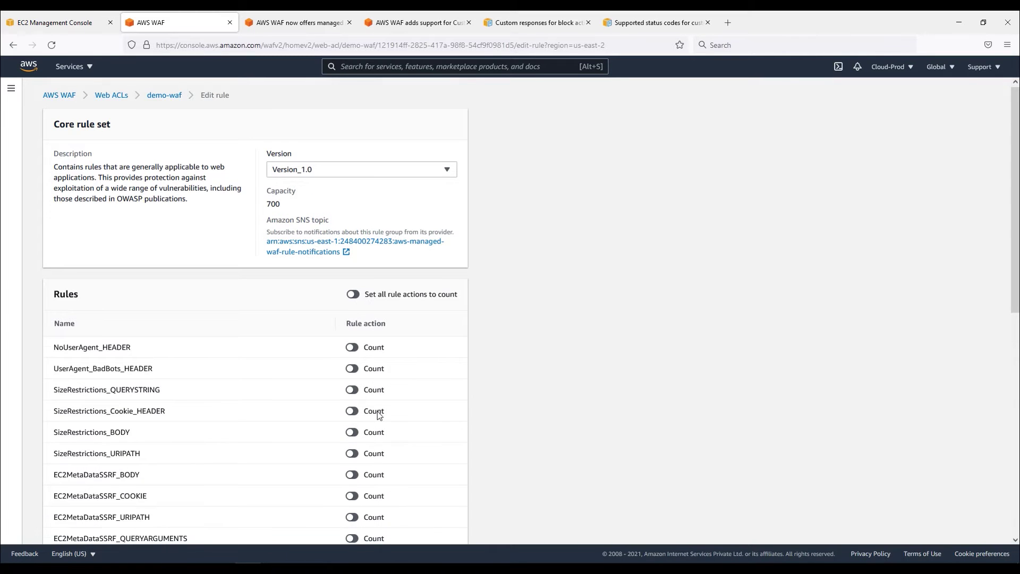
pyautogui.scroll(-8, 378, 413)
pyautogui.scroll(6, 372, 260)
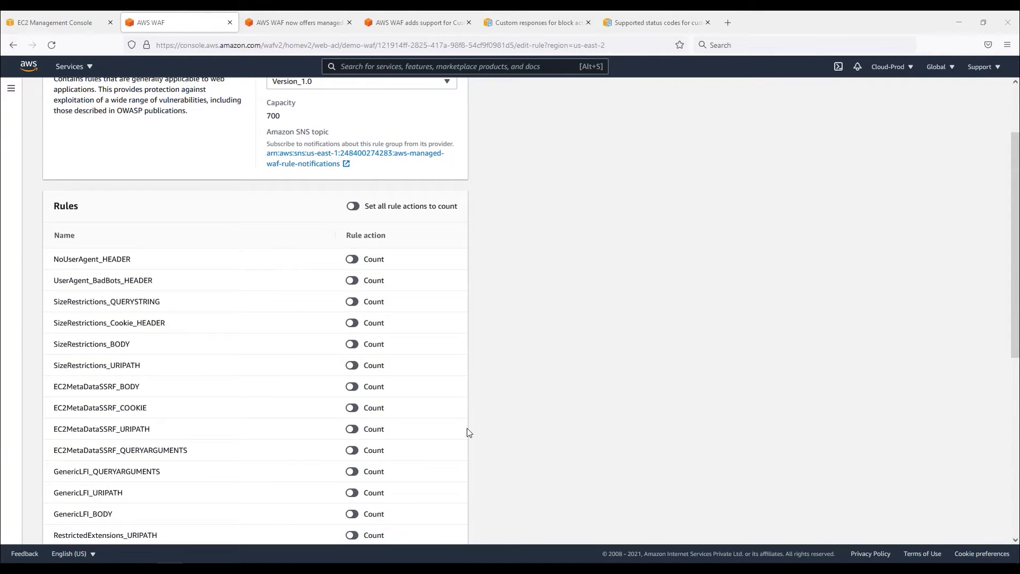
pyautogui.scroll(2, 461, 394)
pyautogui.scroll(-9, 394, 437)
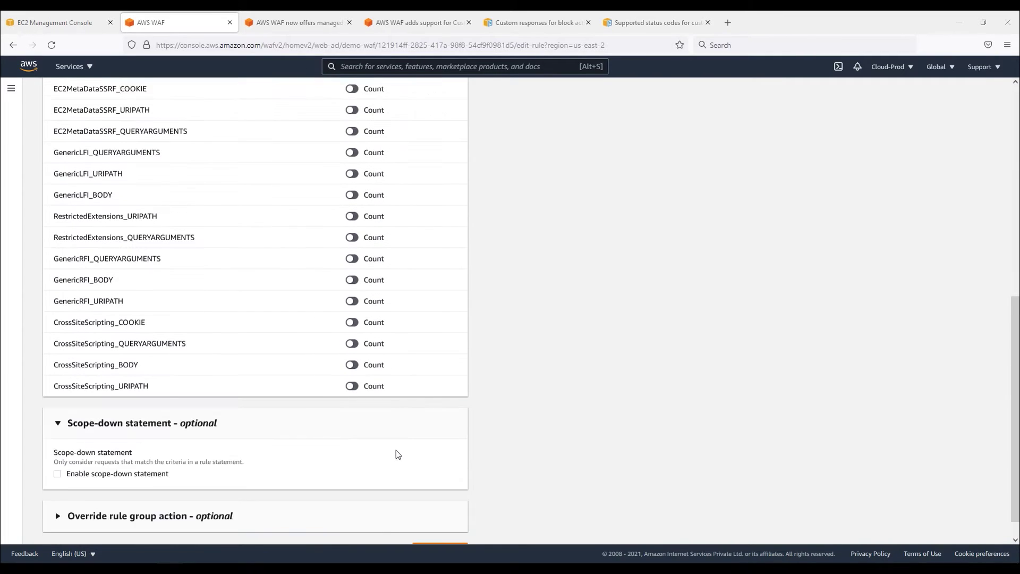
pyautogui.click(441, 526)
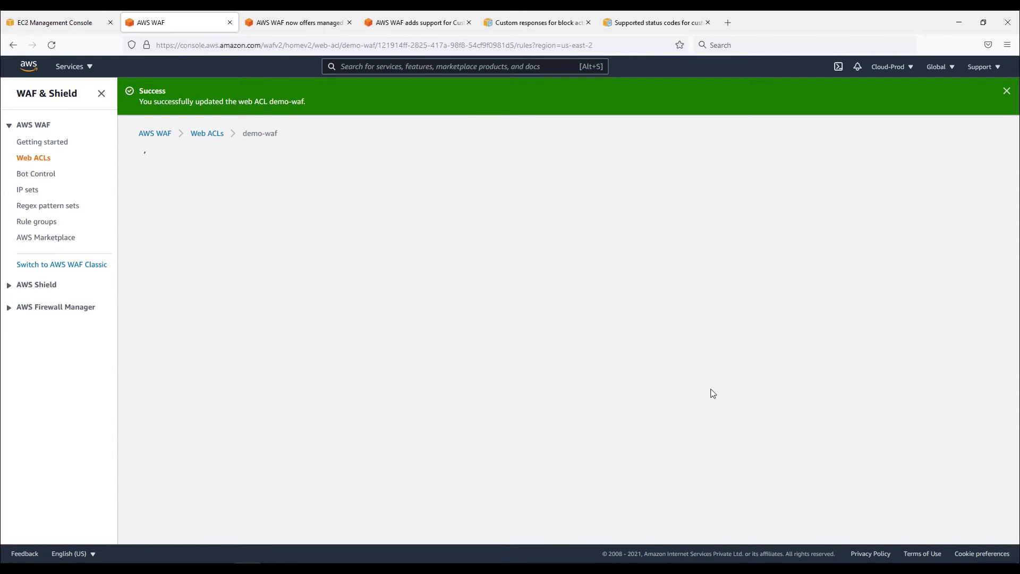
pyautogui.click(1005, 91)
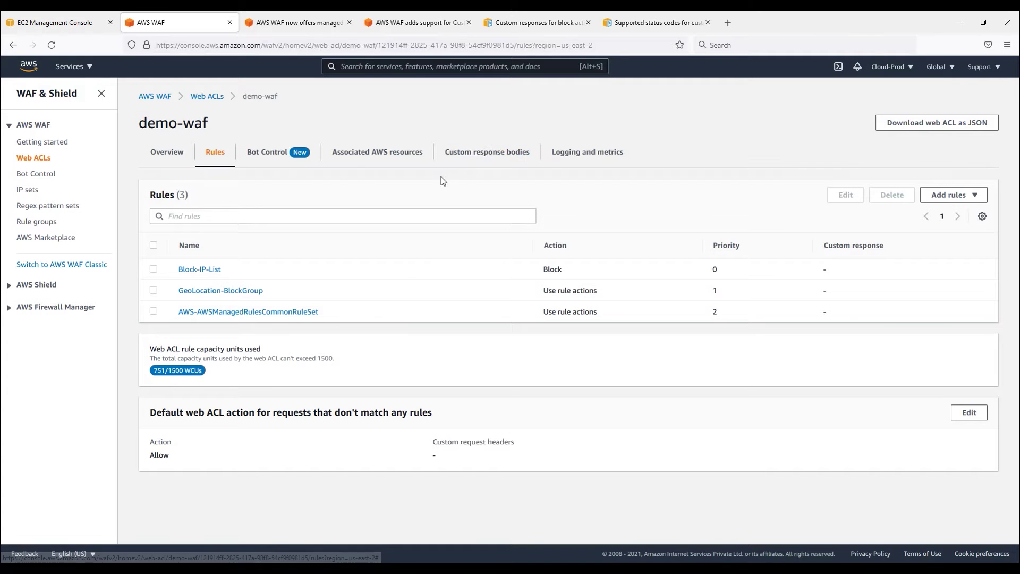
# Step: Look over the custom response bodies and request overview of demo-waf, and close the managed rule group versioning announcement
pyautogui.click(494, 155)
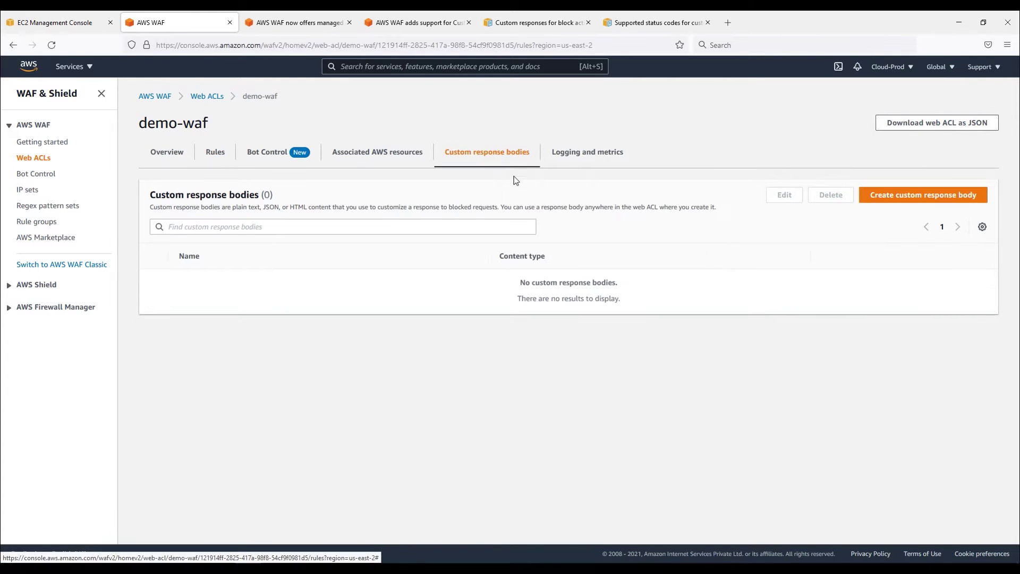
pyautogui.click(174, 160)
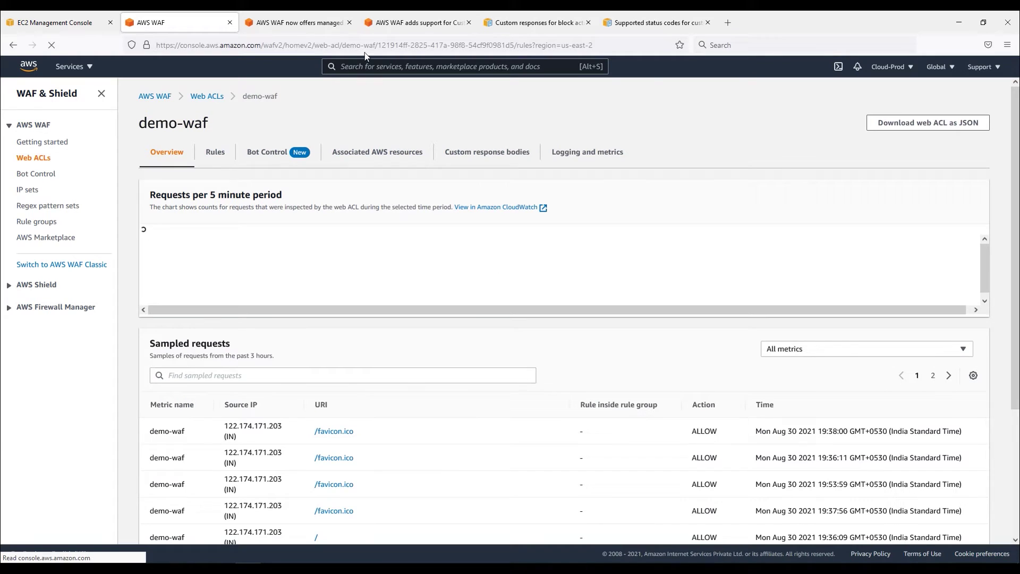
pyautogui.click(313, 24)
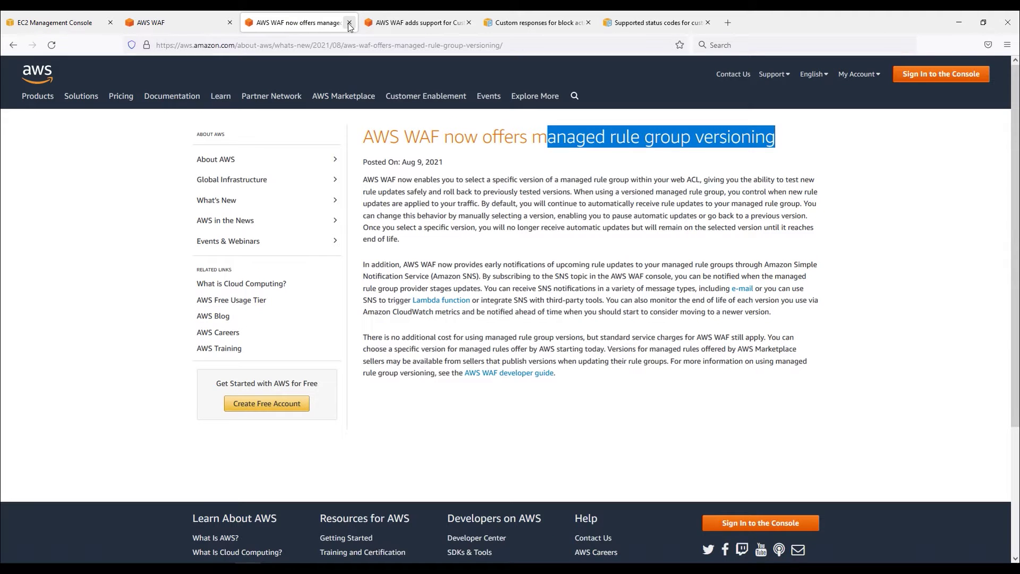
pyautogui.click(349, 22)
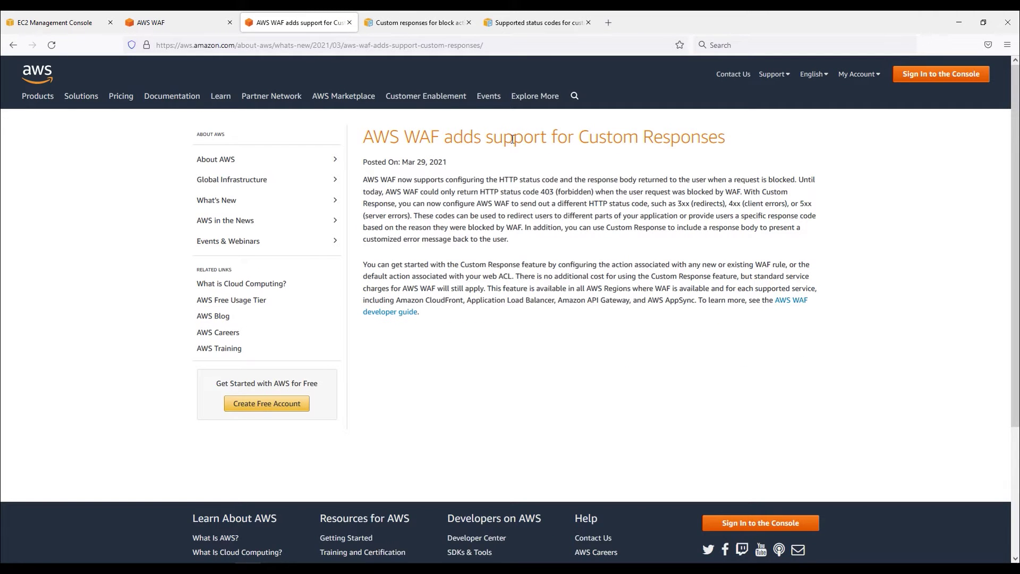
# Step: Read the custom responses announcement's title, posting date and passages on the default 403 response and configurable status codes
pyautogui.moveTo(736, 137); pyautogui.dragTo(487, 136)
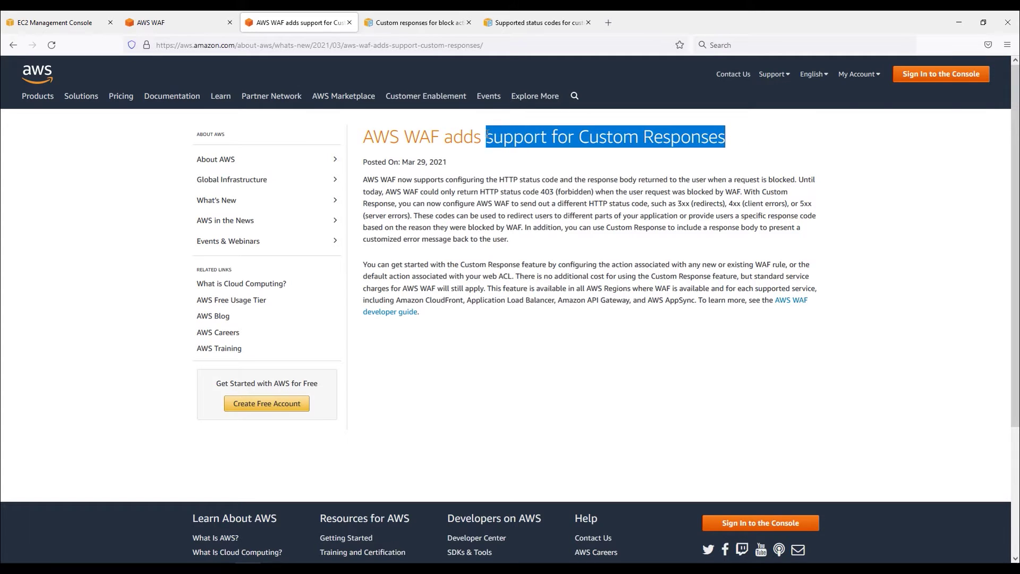
pyautogui.moveTo(447, 162); pyautogui.dragTo(405, 165)
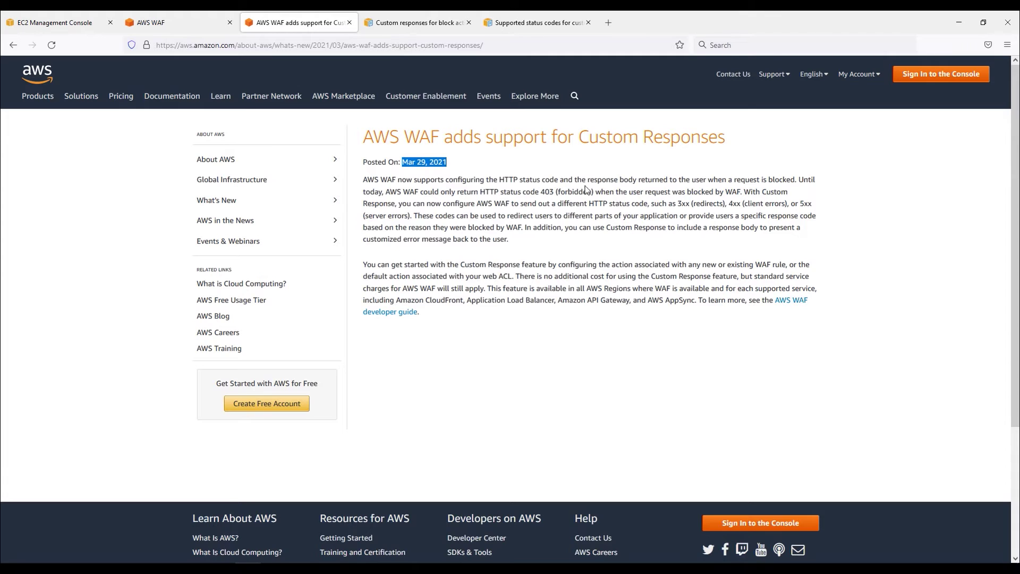
pyautogui.moveTo(796, 180); pyautogui.dragTo(563, 180)
pyautogui.click(556, 203)
pyautogui.moveTo(386, 194); pyautogui.dragTo(595, 192)
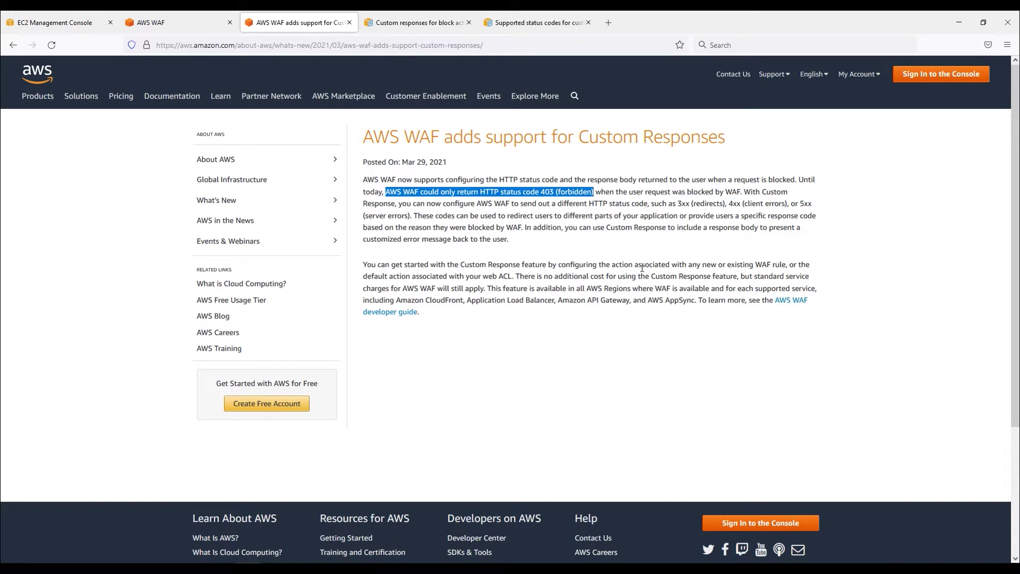
pyautogui.moveTo(743, 190); pyautogui.dragTo(681, 191)
pyautogui.moveTo(595, 190); pyautogui.dragTo(540, 191)
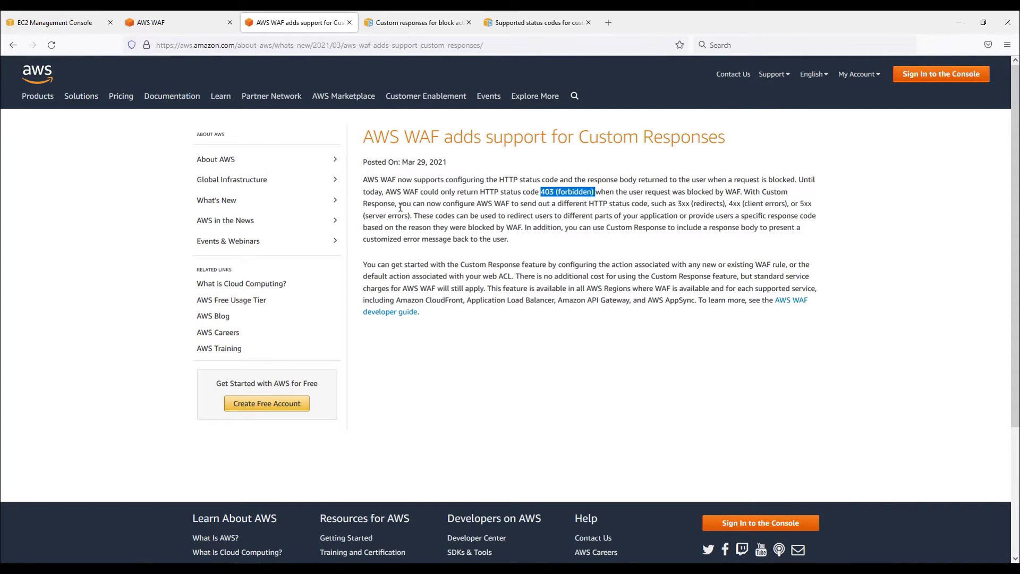
pyautogui.moveTo(398, 204); pyautogui.dragTo(413, 219)
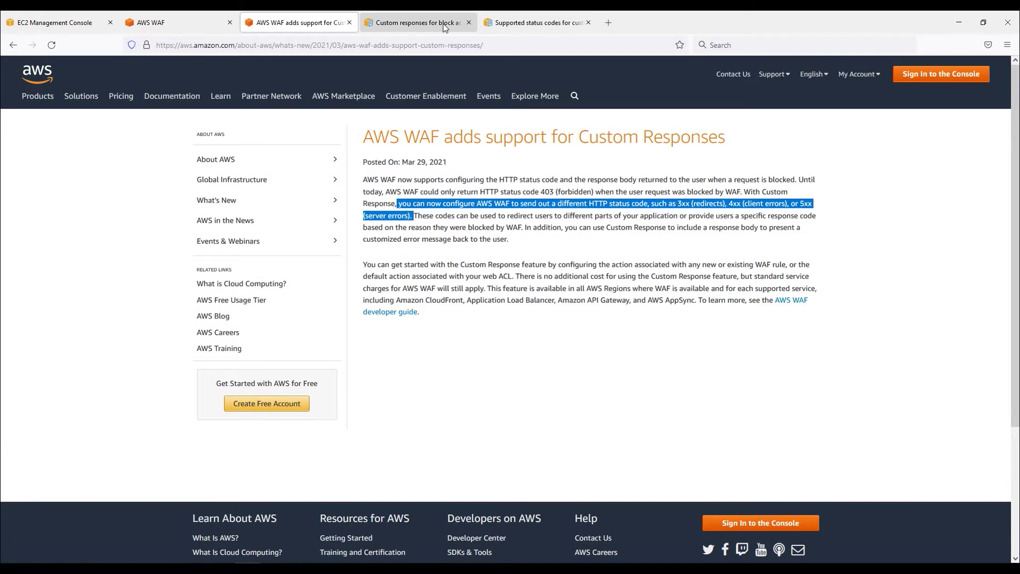
# Step: Read through the developer guide's list of supported 2xx to 5xx status codes for custom responses
pyautogui.click(536, 27)
pyautogui.moveTo(201, 137); pyautogui.dragTo(579, 140)
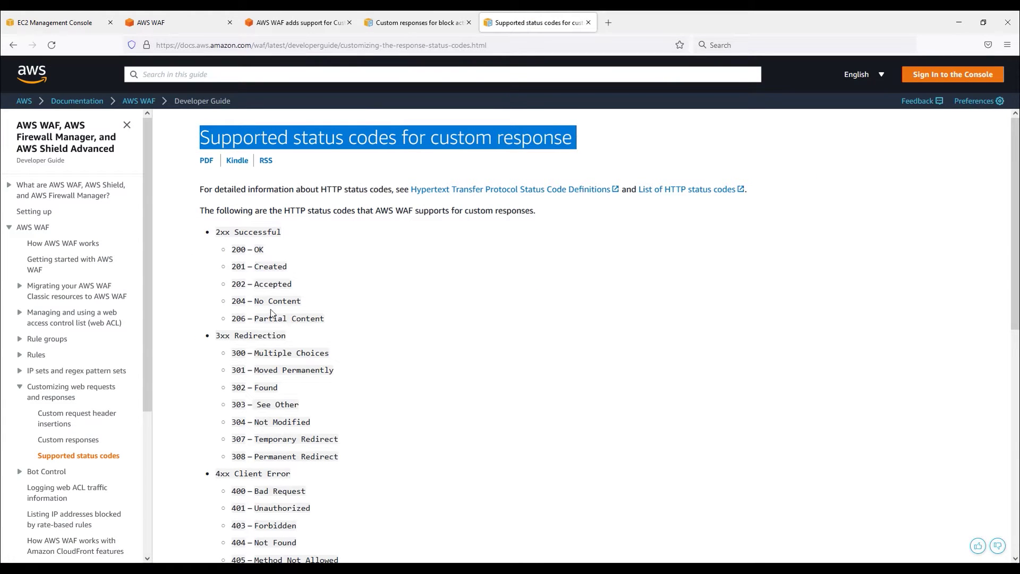
pyautogui.moveTo(236, 249); pyautogui.dragTo(258, 334)
pyautogui.scroll(-2, 257, 329)
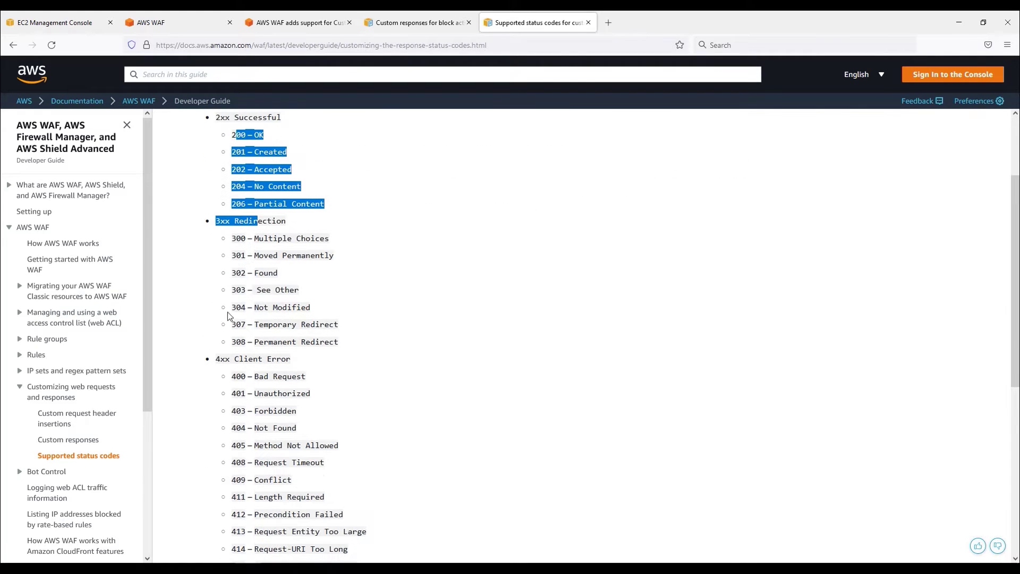
pyautogui.scroll(-4, 234, 351)
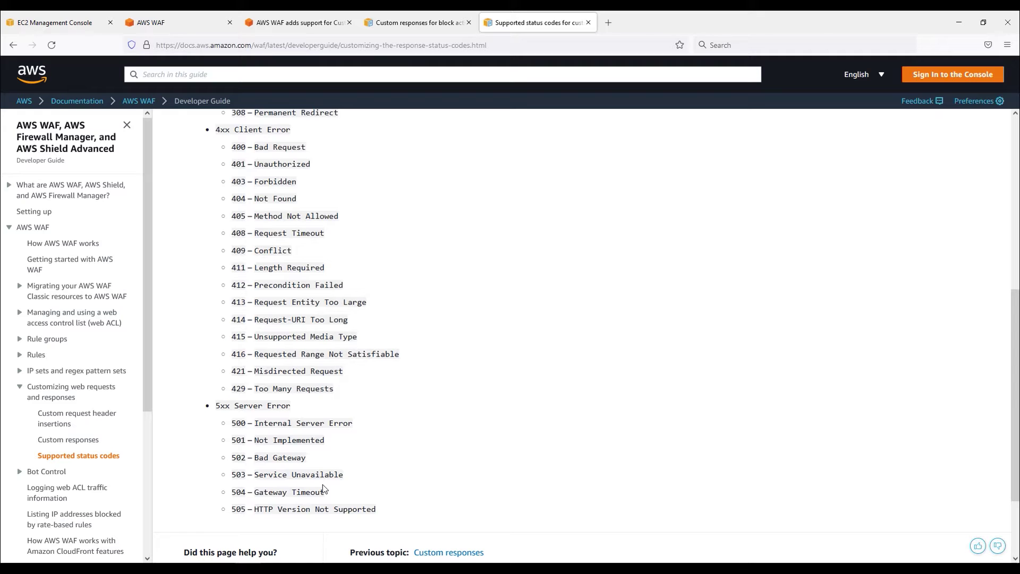
pyautogui.scroll(6, 324, 489)
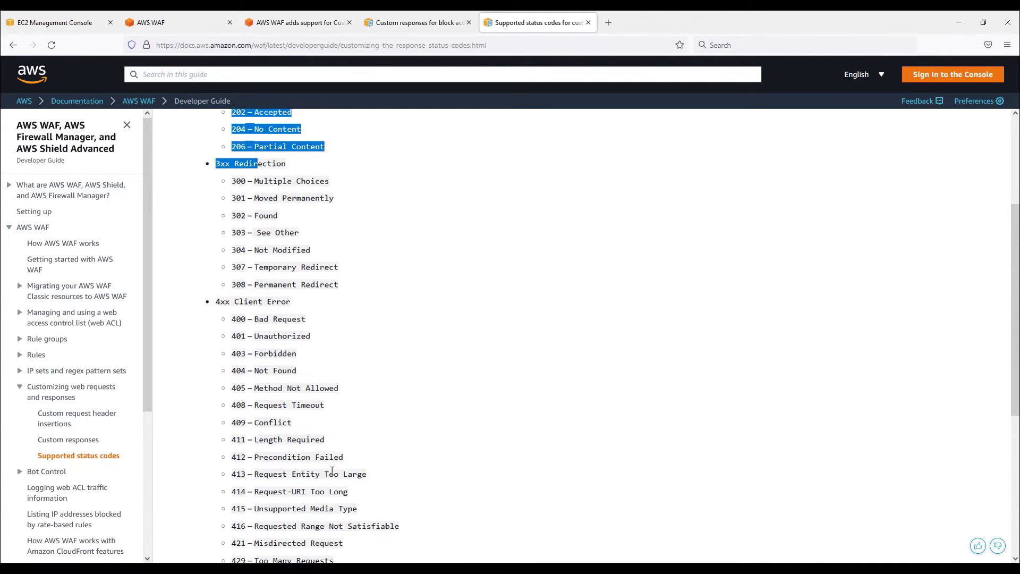
pyautogui.click(451, 355)
# Step: Return to the custom responses announcement and read how the status codes can redirect or inform blocked users
pyautogui.hotkey('ctrl', 'pageup')
pyautogui.hotkey('ctrl', 'pageup')
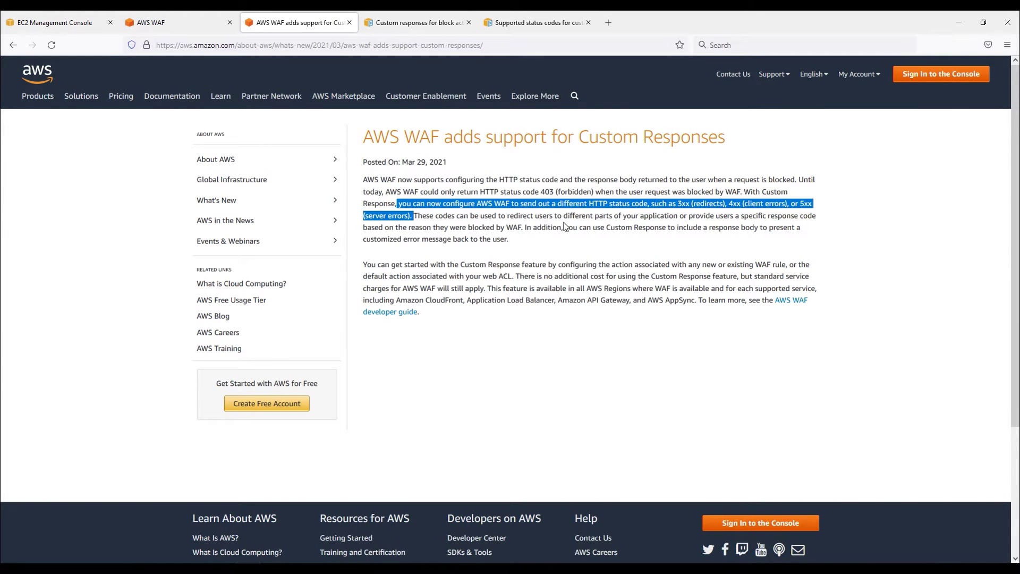
pyautogui.click(583, 245)
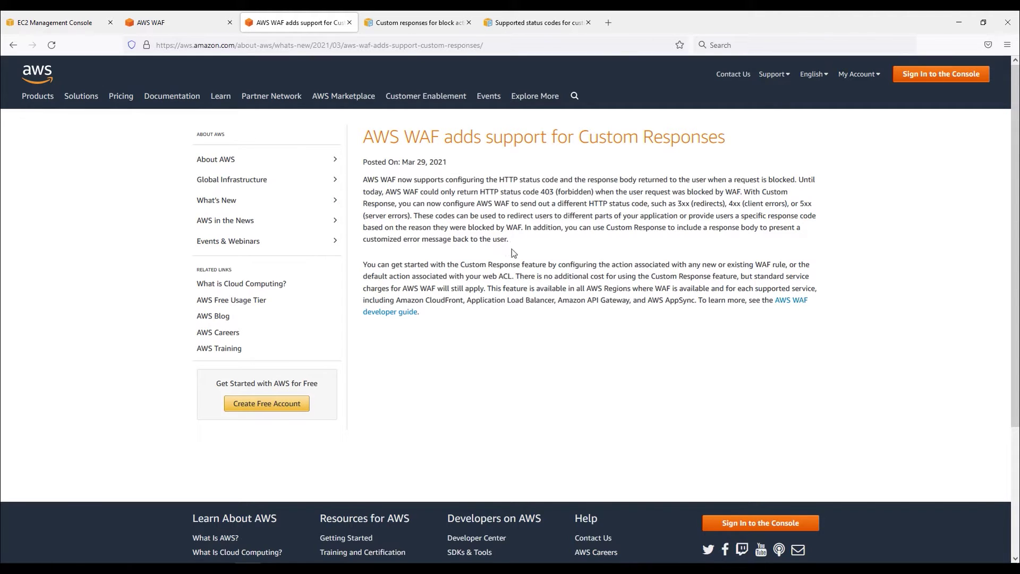
pyautogui.moveTo(528, 228); pyautogui.dragTo(415, 214)
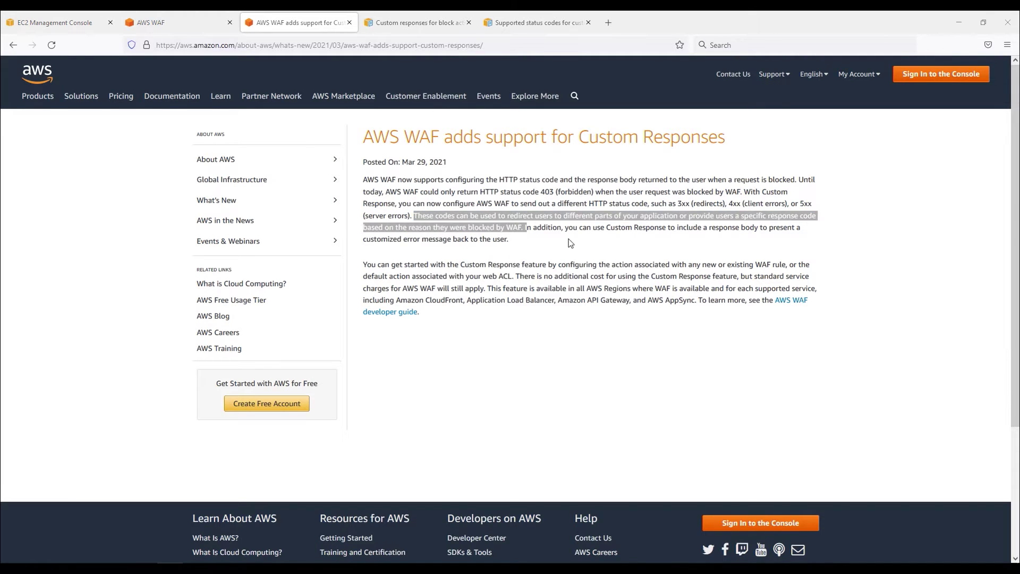
pyautogui.click(570, 243)
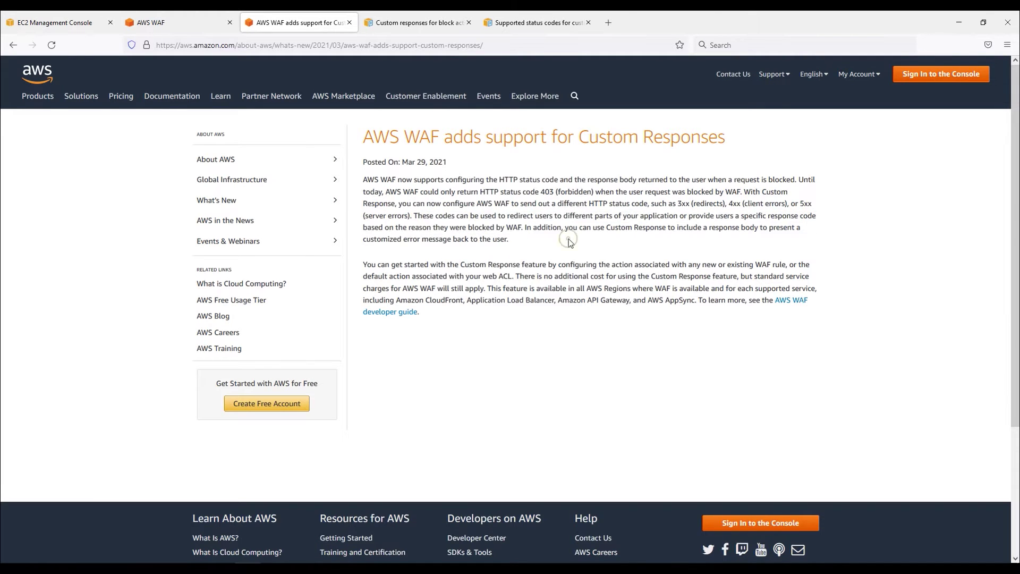
# Step: Read the developer guide page on custom responses for block actions, focusing on its use cases and the 301/302 redirect option
pyautogui.click(386, 26)
pyautogui.moveTo(199, 139); pyautogui.dragTo(497, 141)
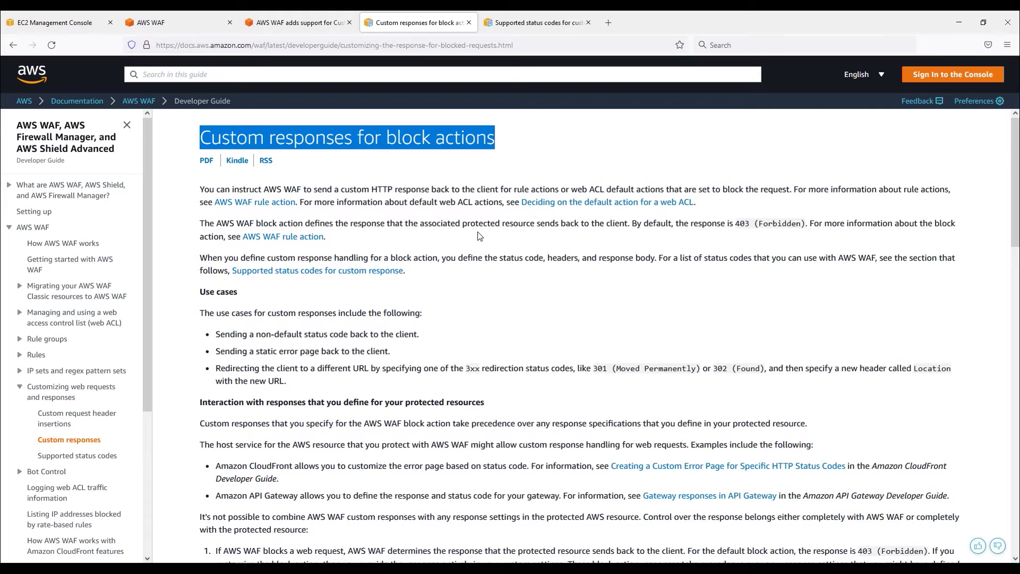
pyautogui.moveTo(200, 291); pyautogui.dragTo(238, 292)
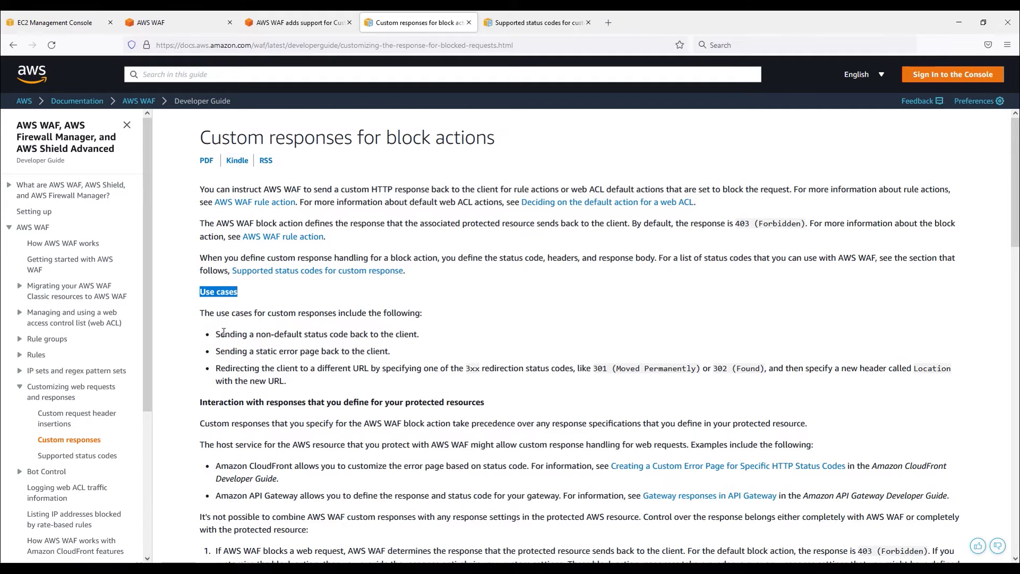
pyautogui.click(334, 335)
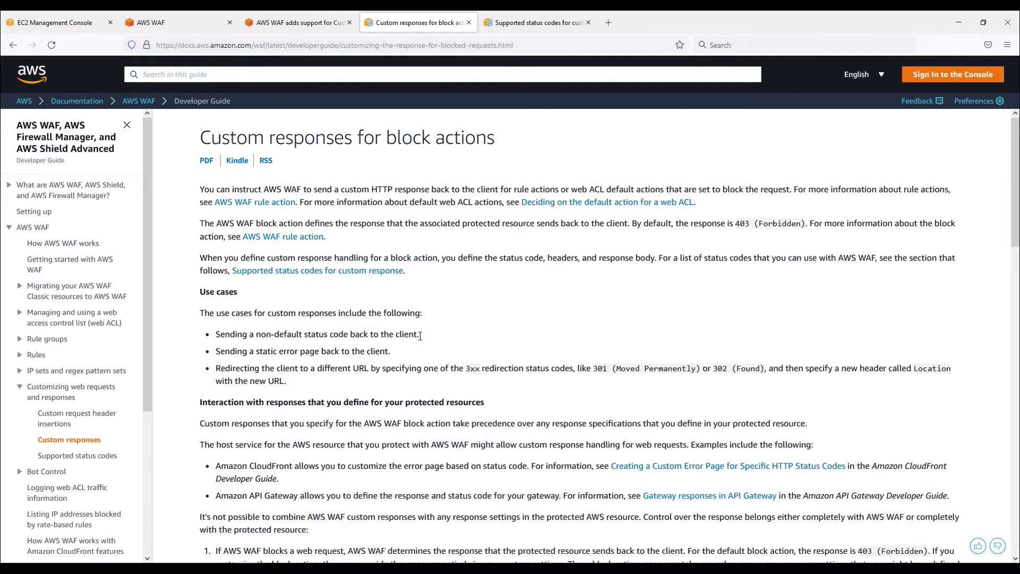
pyautogui.moveTo(422, 335); pyautogui.dragTo(217, 336)
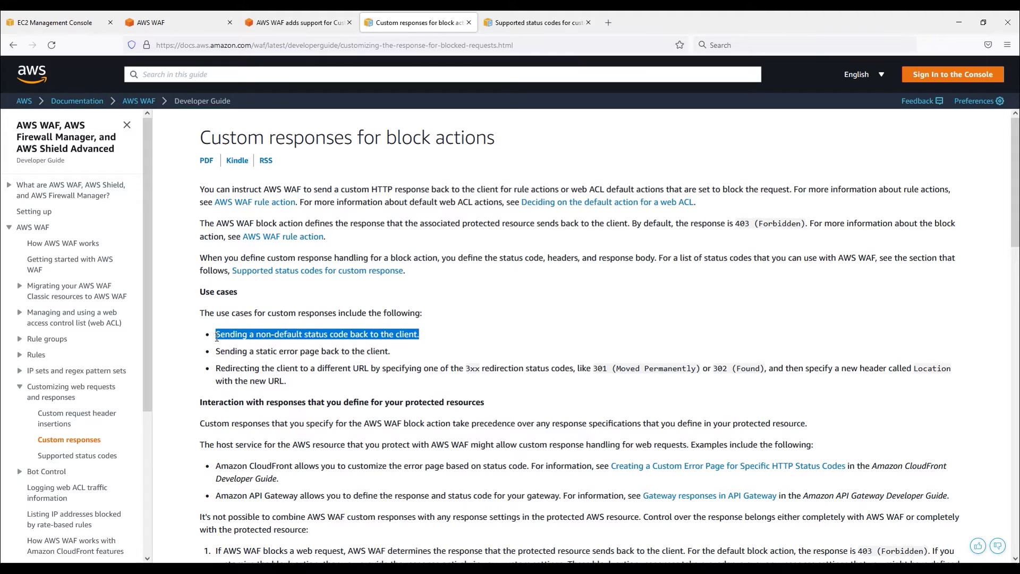
pyautogui.moveTo(287, 352); pyautogui.dragTo(824, 378)
pyautogui.click(402, 351)
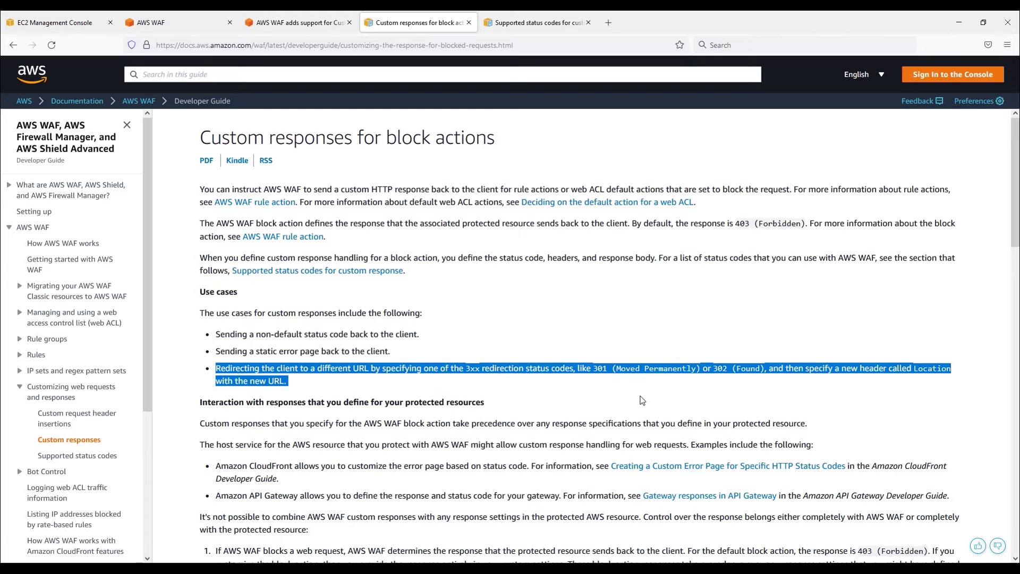
pyautogui.click(604, 391)
pyautogui.moveTo(593, 368); pyautogui.dragTo(480, 387)
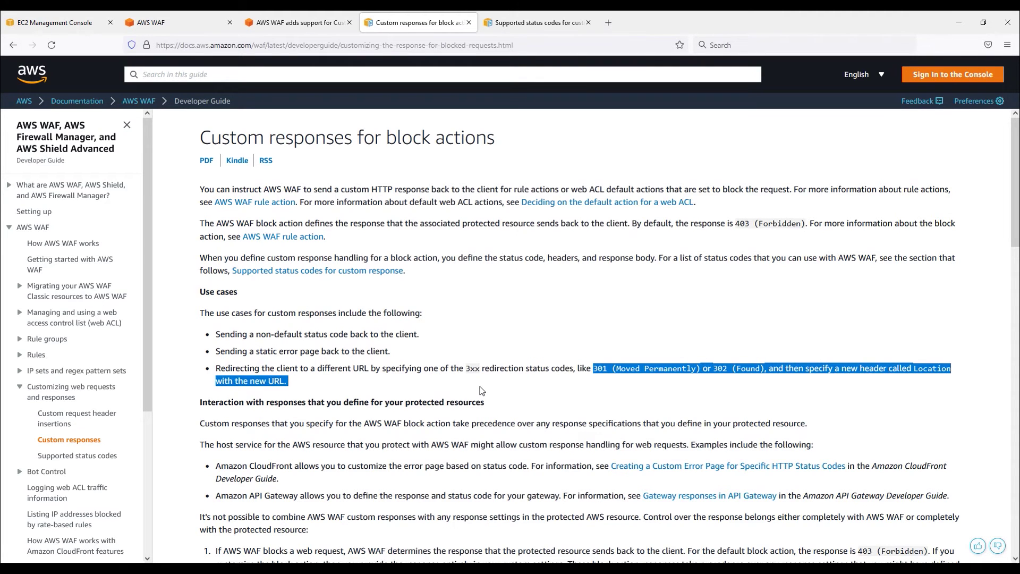
pyautogui.scroll(-1, 481, 387)
pyautogui.scroll(-3, 480, 385)
pyautogui.scroll(4, 479, 384)
# Step: Return to the WAF console, check the addresses in the Block-IPList IP set, and open the list of rule groups
pyautogui.click(175, 22)
pyautogui.click(30, 193)
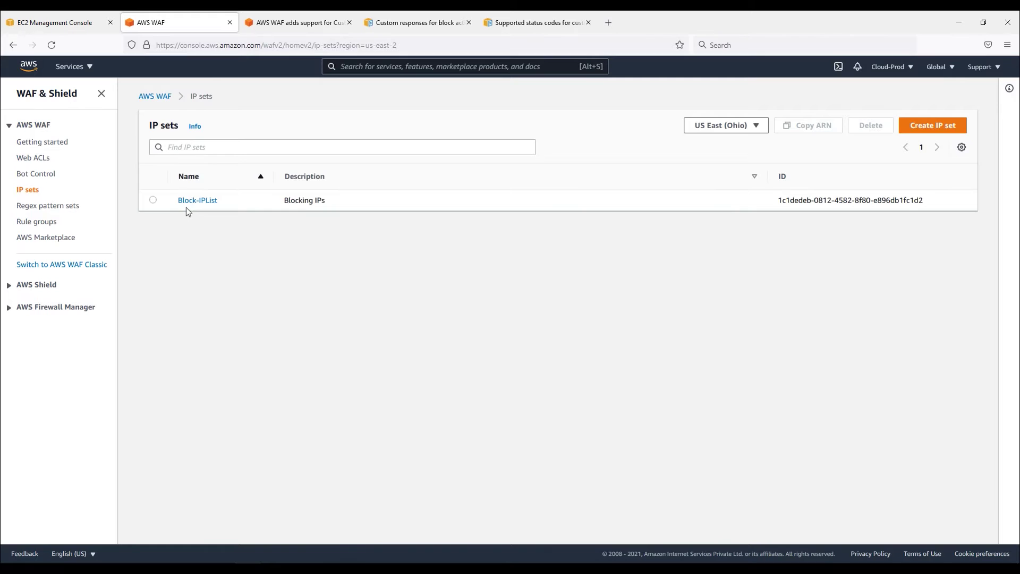
pyautogui.click(192, 201)
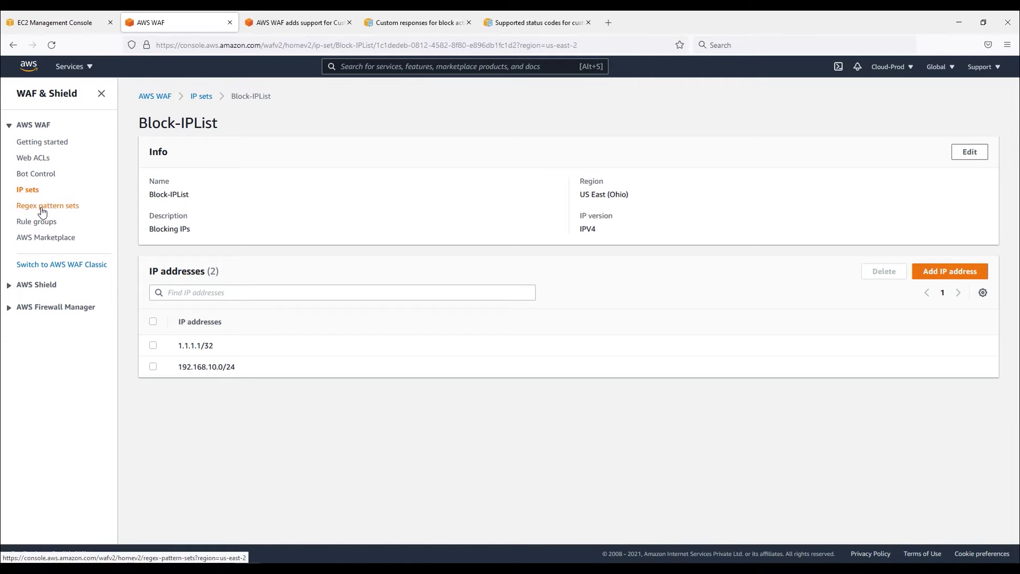
pyautogui.click(45, 229)
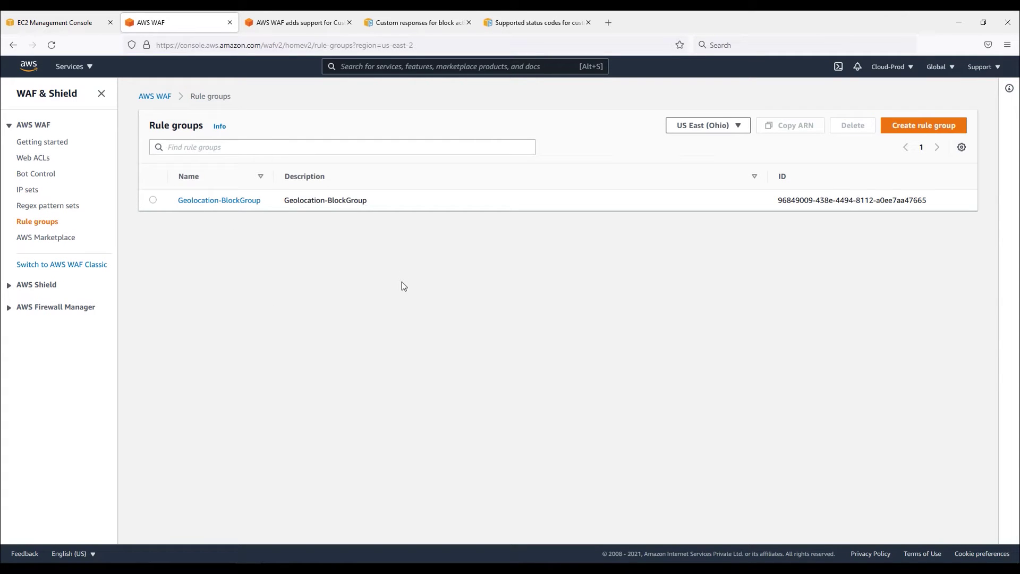
# Step: Open the demo-waf web ACL, check its rules, and go to its custom response bodies
pyautogui.click(36, 160)
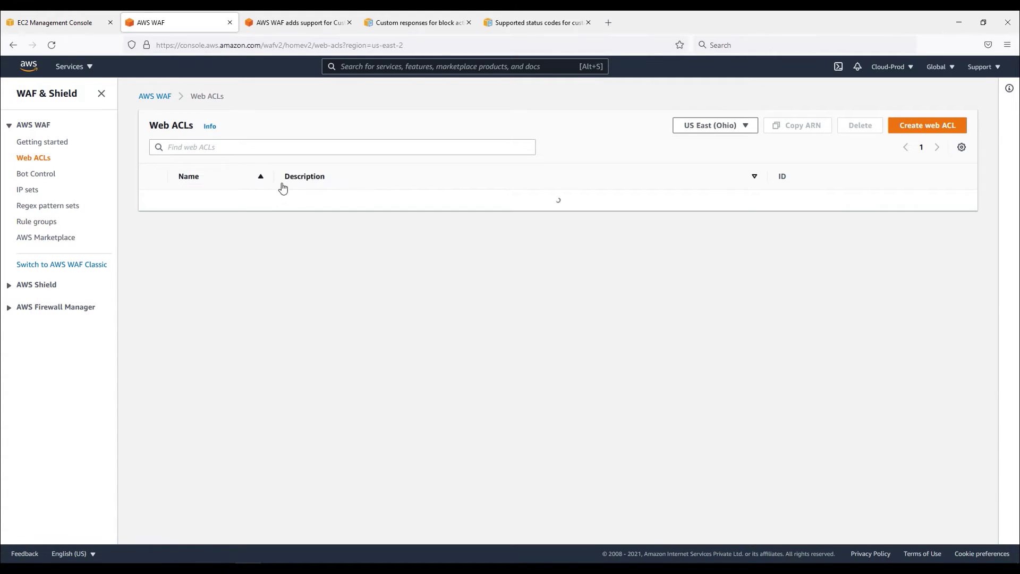
pyautogui.click(207, 207)
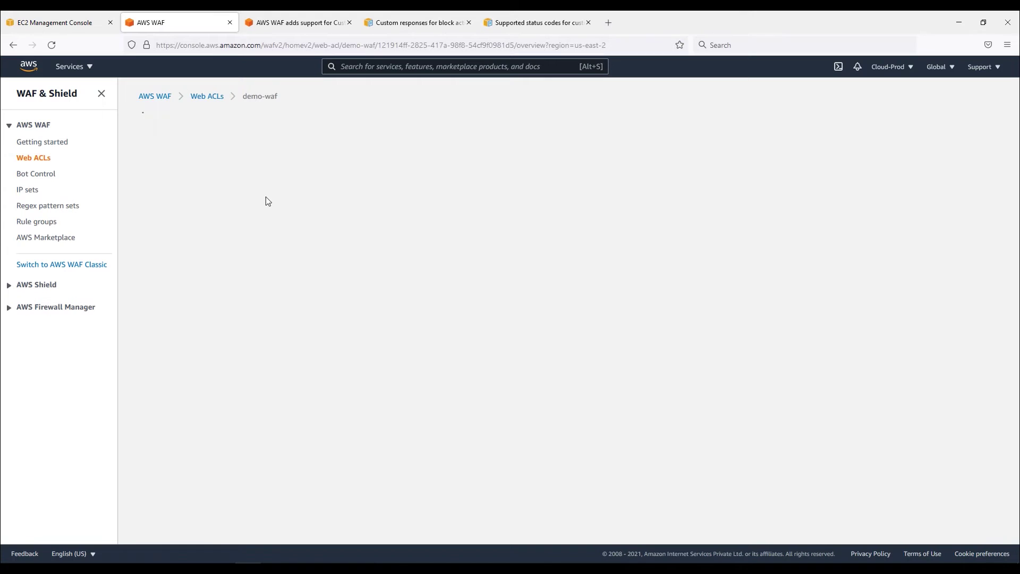
pyautogui.click(219, 158)
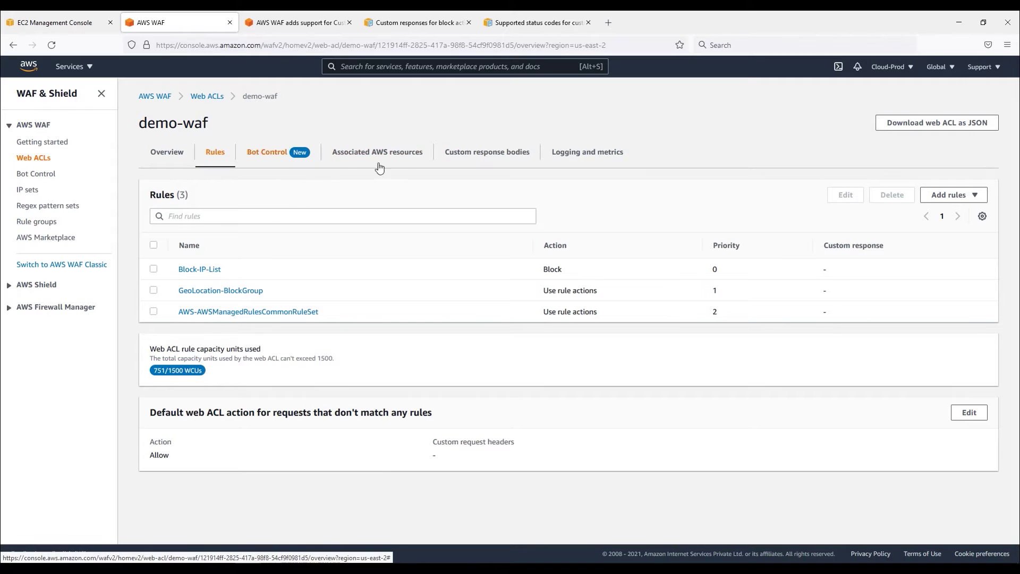
pyautogui.click(501, 156)
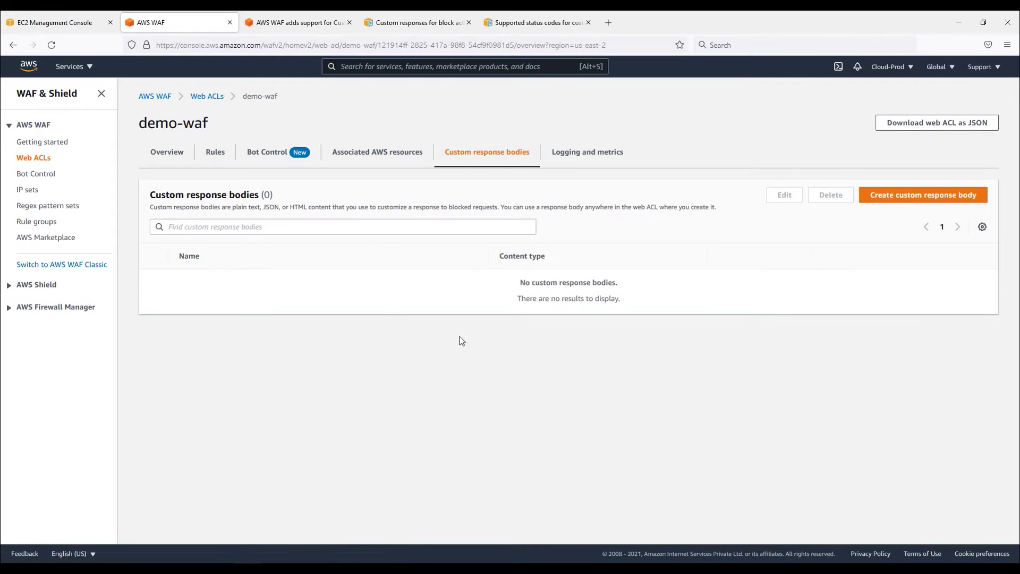
# Step: Start a new custom response body named Acl-custom-body with the plain text content type
pyautogui.click(928, 198)
pyautogui.click(83, 215)
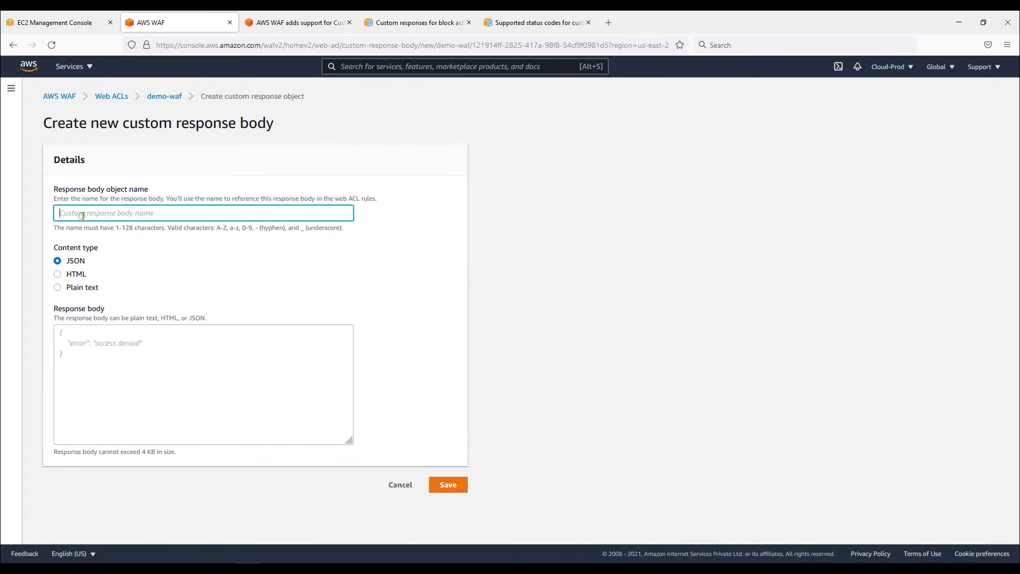
pyautogui.write('A')
pyautogui.write('cl-custom-body')
pyautogui.moveTo(134, 214); pyautogui.dragTo(56, 216)
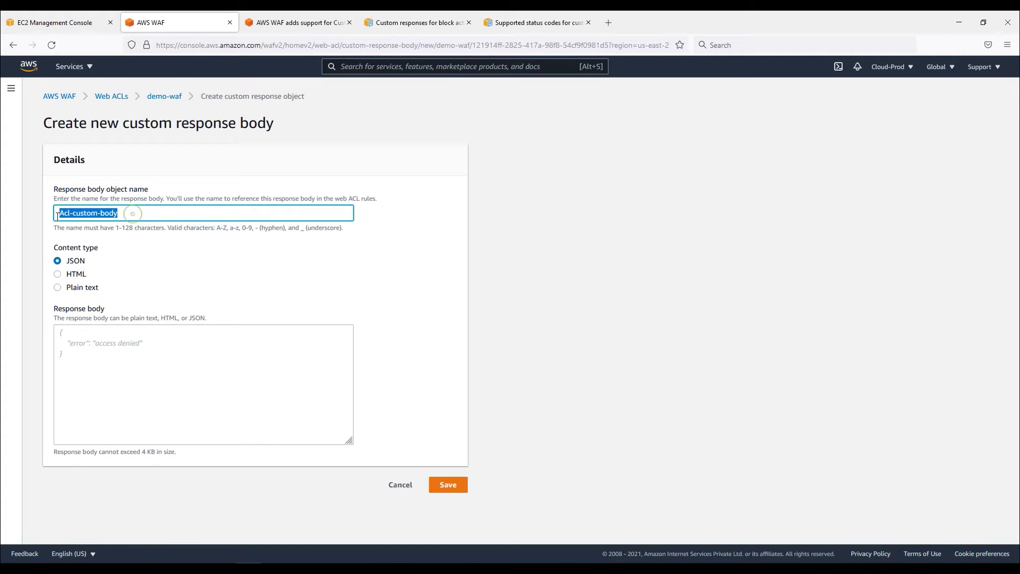
pyautogui.click(59, 290)
pyautogui.moveTo(119, 214); pyautogui.dragTo(58, 214)
# Step: Enter "This is from ACL level custom body" as the response body and save it
pyautogui.click(129, 394)
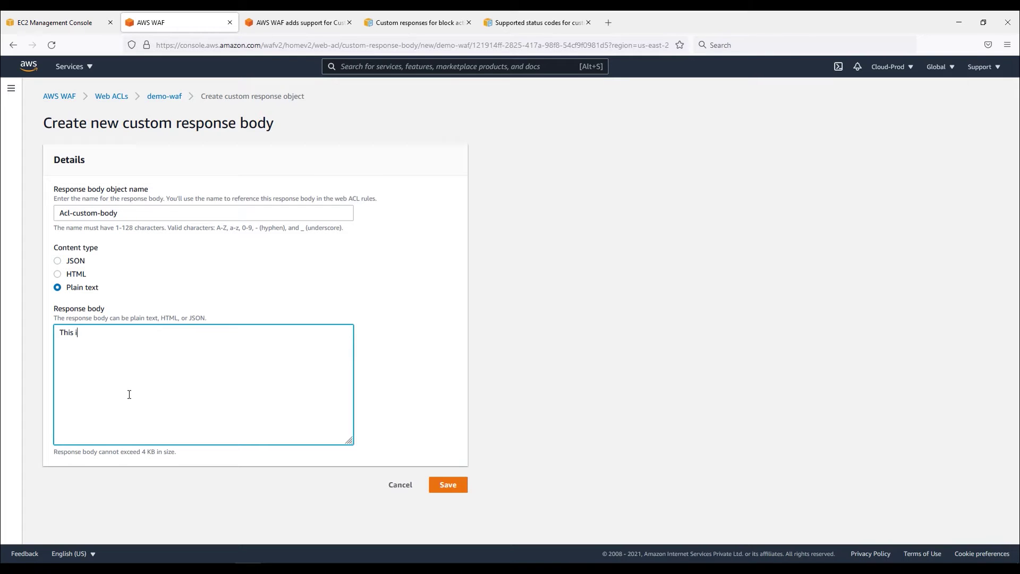
pyautogui.write('This is from ')
pyautogui.write('custom')
pyautogui.press('BackSpace')
pyautogui.press('BackSpace')
pyautogui.press('BackSpace')
pyautogui.press('BackSpace')
pyautogui.press('BackSpace')
pyautogui.write('ACL level custom body')
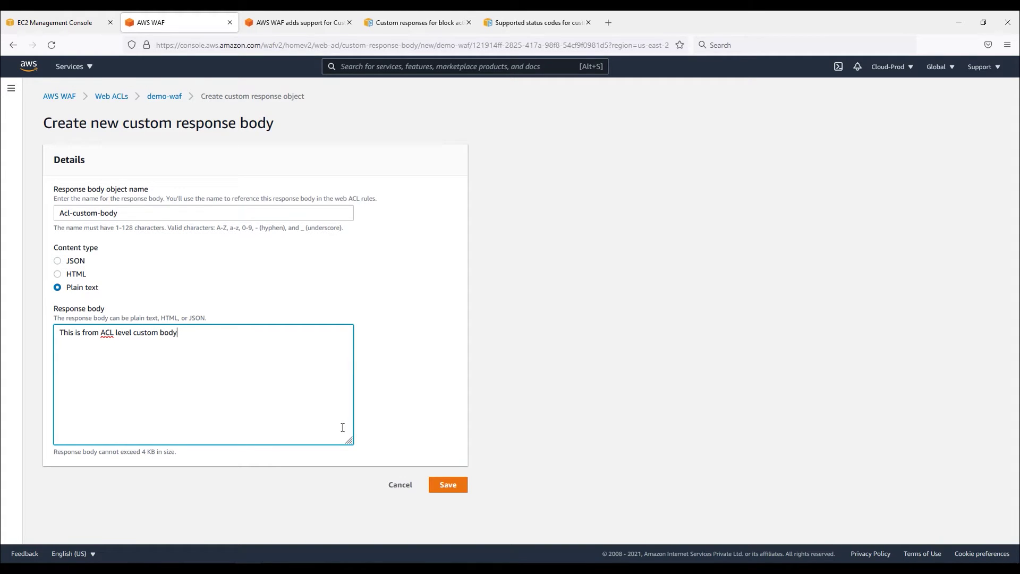
pyautogui.click(448, 485)
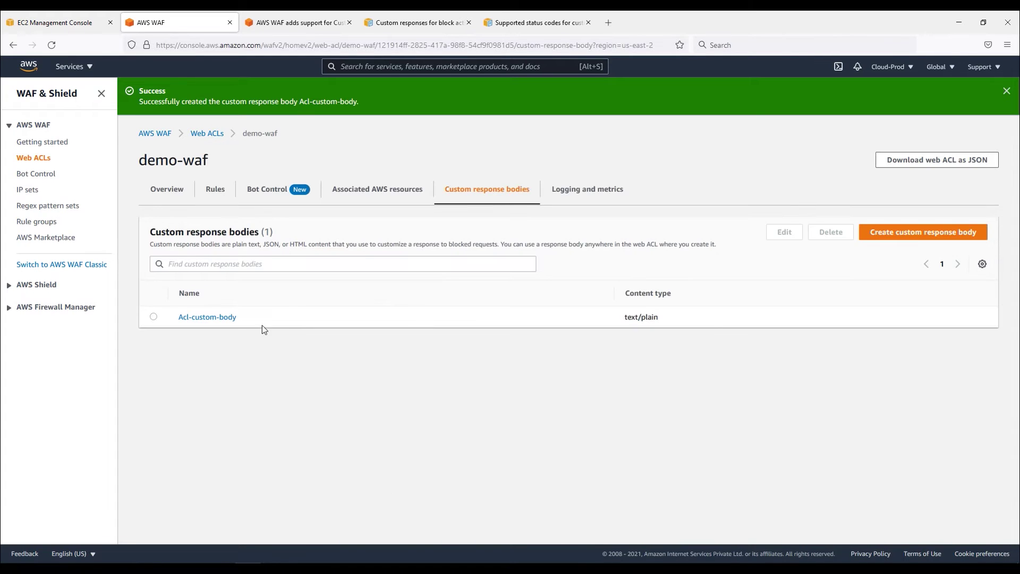
# Step: Check the new response body's content type, the web ACL's associated resources, and its default action
pyautogui.moveTo(670, 313); pyautogui.dragTo(625, 319)
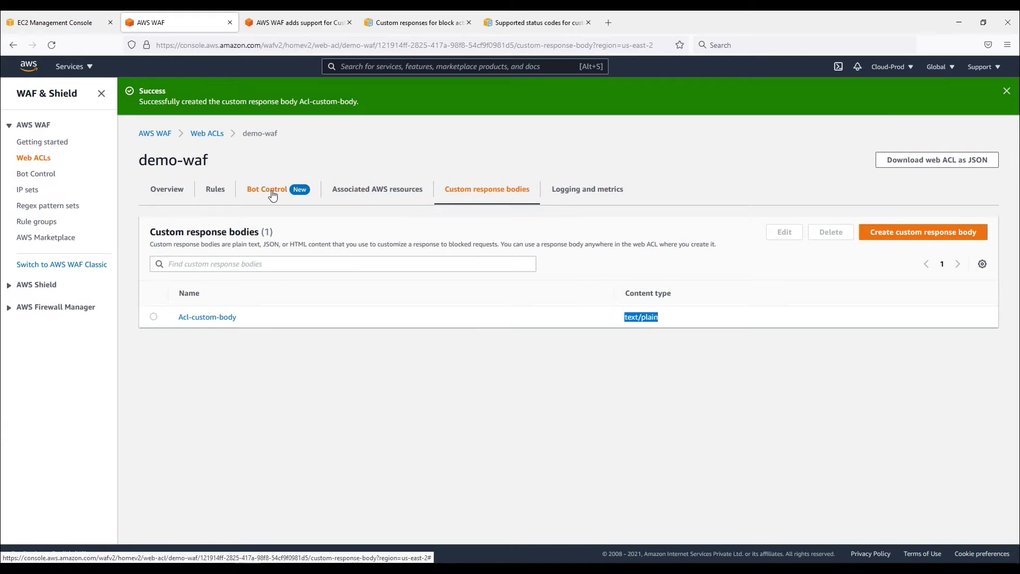
pyautogui.click(372, 198)
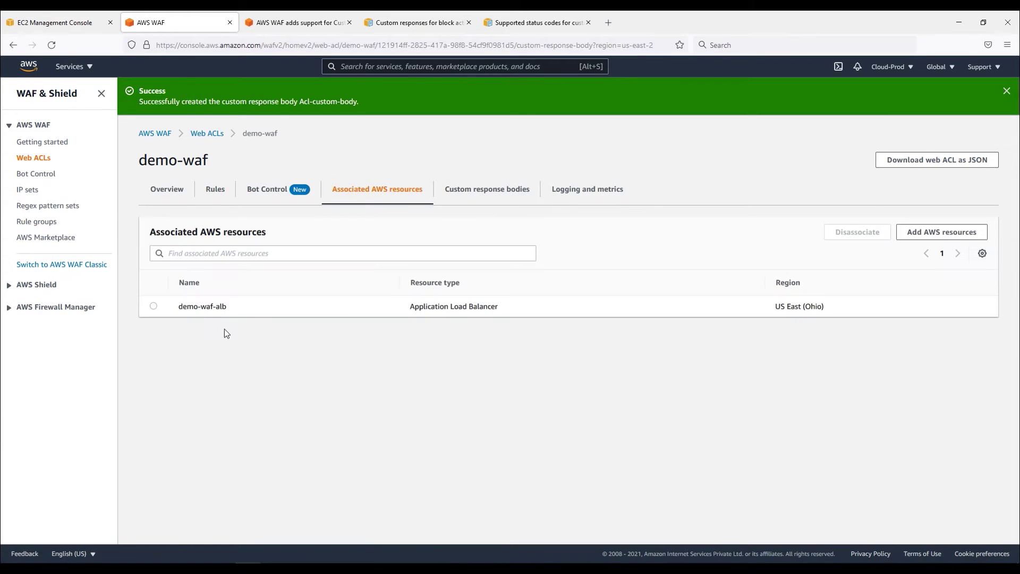
pyautogui.click(217, 191)
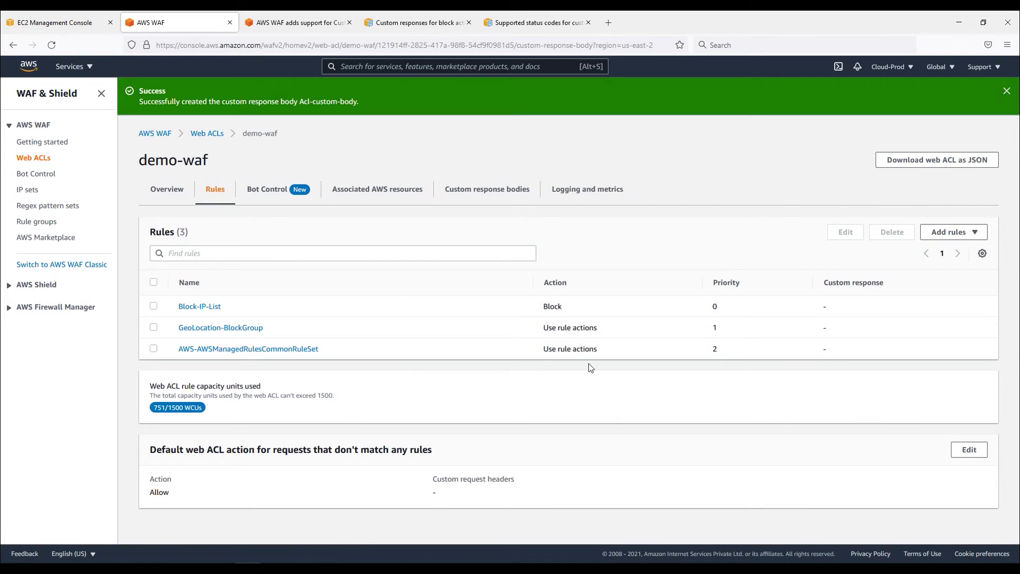
pyautogui.moveTo(147, 473); pyautogui.dragTo(212, 498)
# Step: Examine the custom request header options for the default Allow action and the Block alternative, and close without saving
pyautogui.click(968, 450)
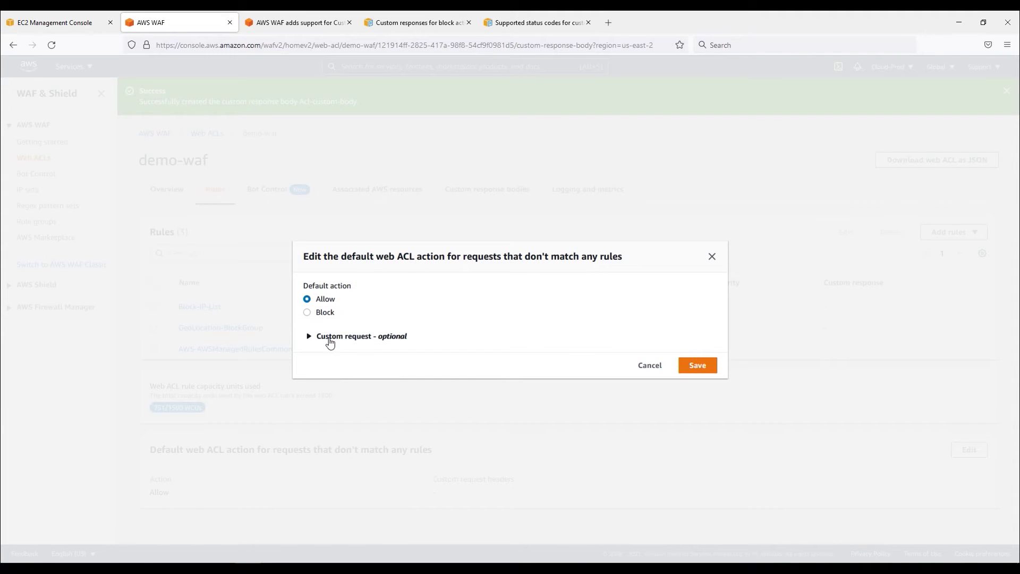
pyautogui.click(404, 336)
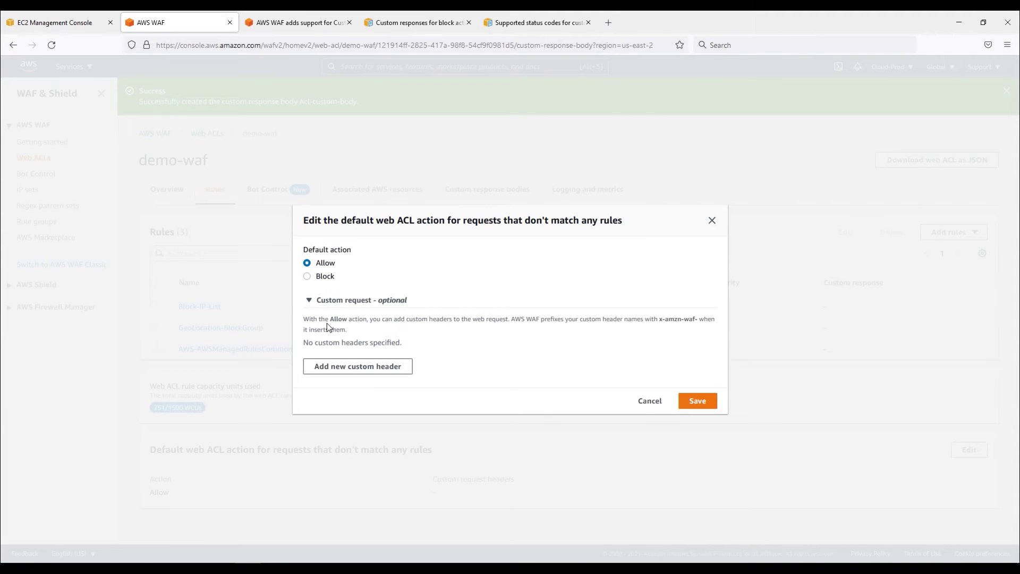
pyautogui.moveTo(301, 319); pyautogui.dragTo(513, 322)
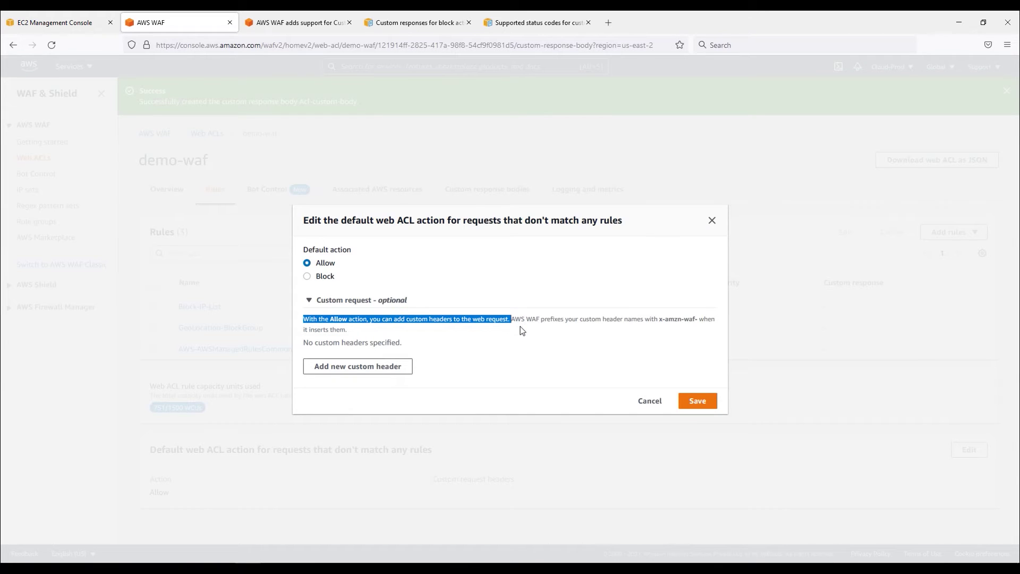
pyautogui.click(582, 328)
pyautogui.moveTo(510, 319); pyautogui.dragTo(379, 374)
pyautogui.click(378, 374)
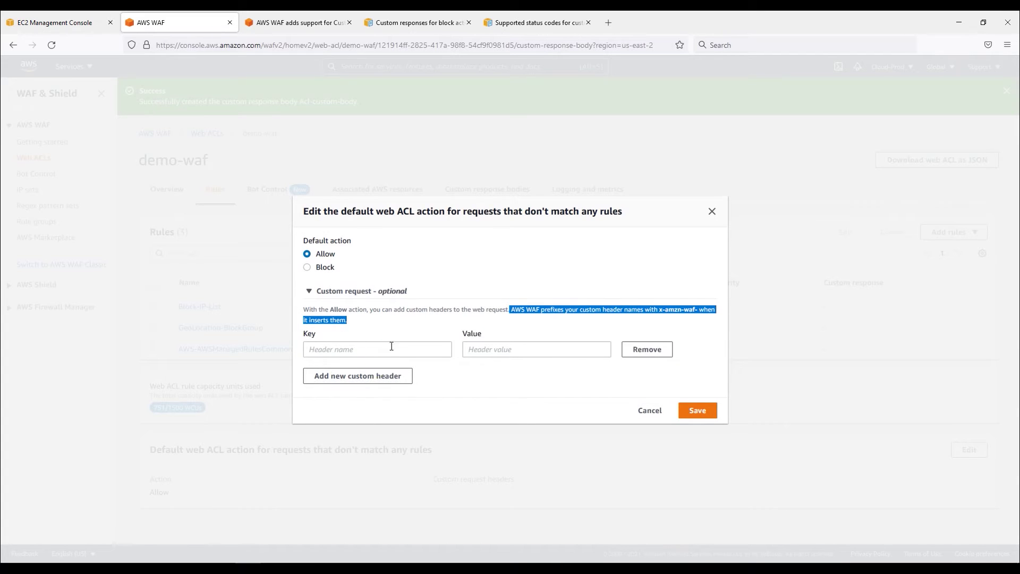
pyautogui.click(396, 349)
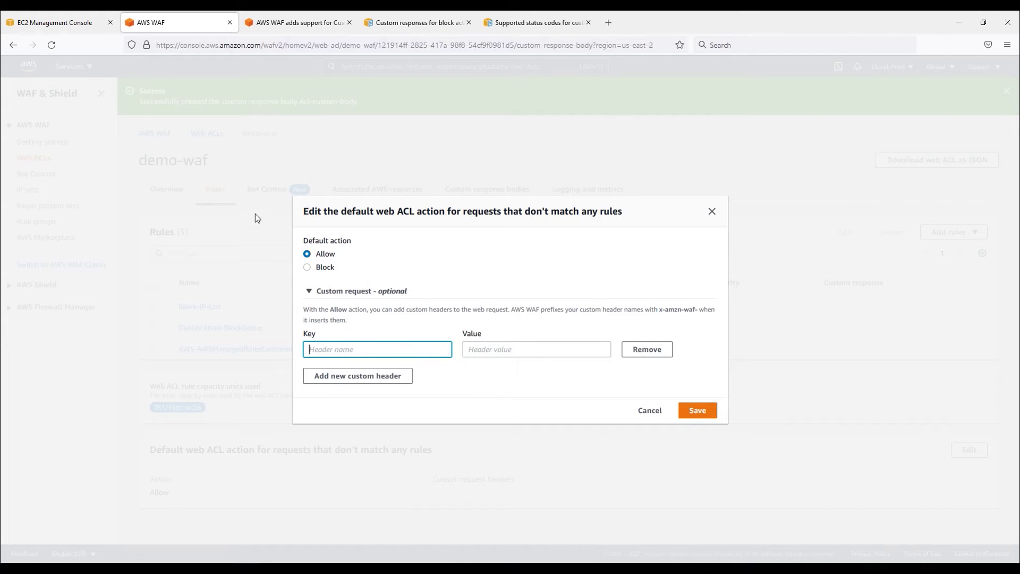
pyautogui.click(329, 270)
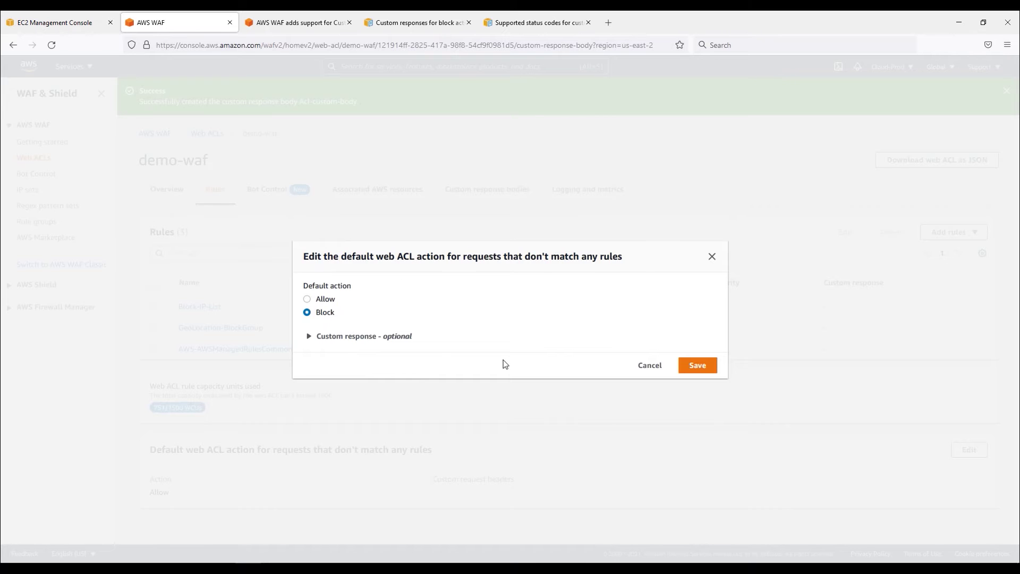
pyautogui.click(650, 365)
# Step: Set the default action for requests that match no rules to Block and enable its custom response
pyautogui.moveTo(149, 449); pyautogui.dragTo(897, 452)
pyautogui.click(969, 450)
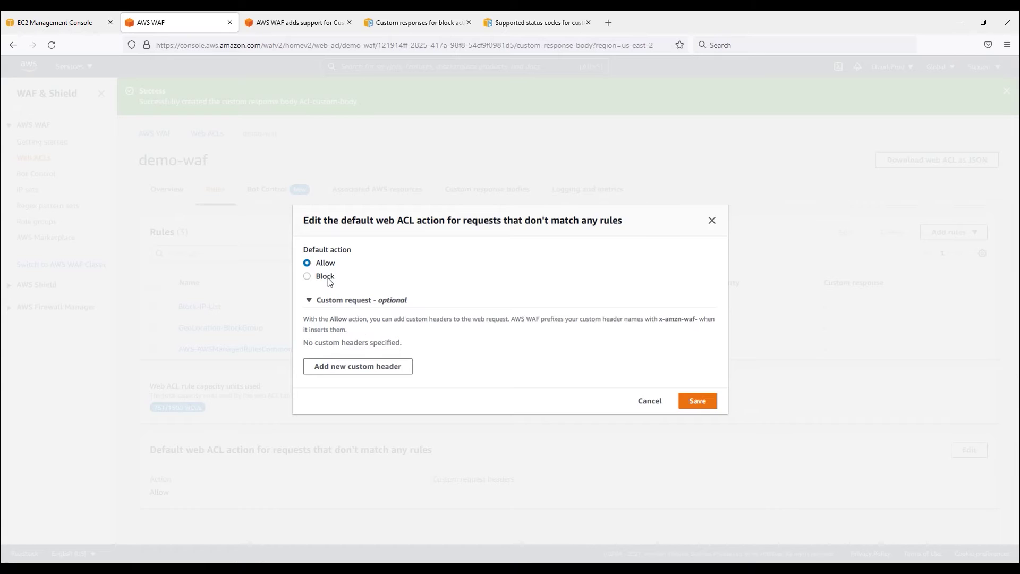
pyautogui.click(328, 278)
pyautogui.click(325, 340)
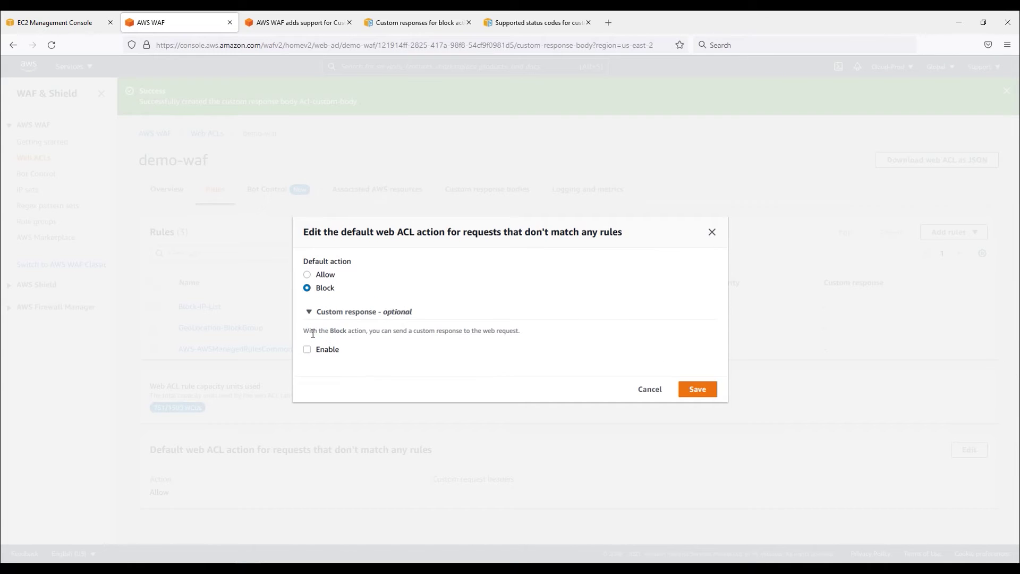
pyautogui.moveTo(305, 335); pyautogui.dragTo(364, 335)
pyautogui.moveTo(522, 334); pyautogui.dragTo(306, 333)
pyautogui.click(307, 351)
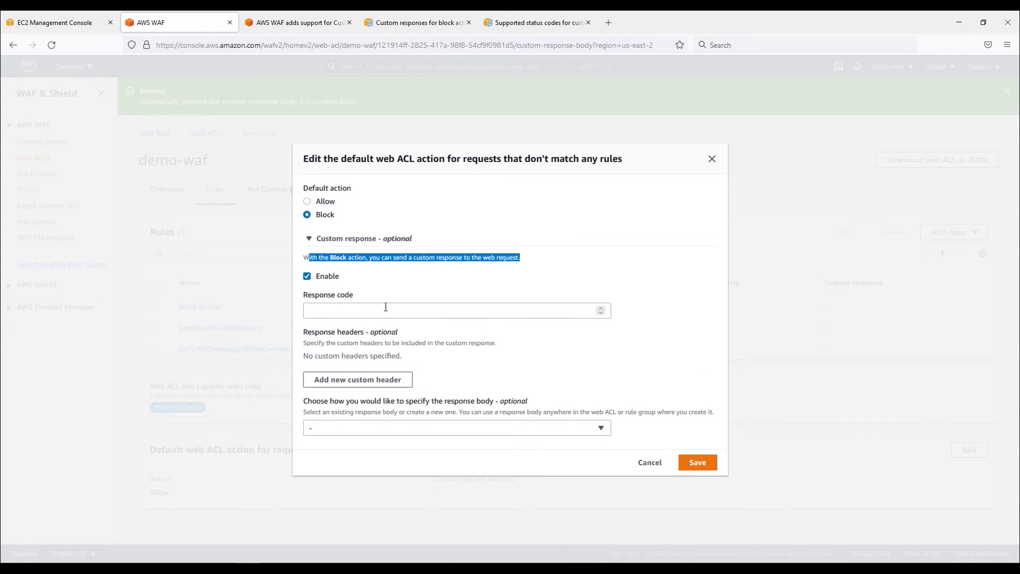
# Step: Consult the developer guide's 3xx redirection codes and set the custom response code to 302
pyautogui.click(601, 313)
pyautogui.moveTo(372, 310); pyautogui.dragTo(255, 309)
pyautogui.write('30')
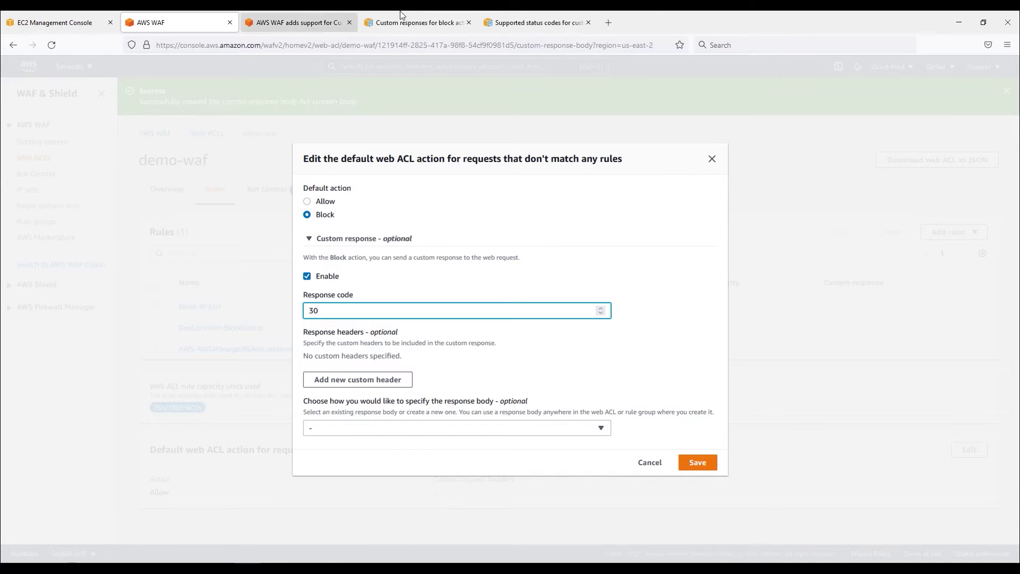
pyautogui.click(534, 23)
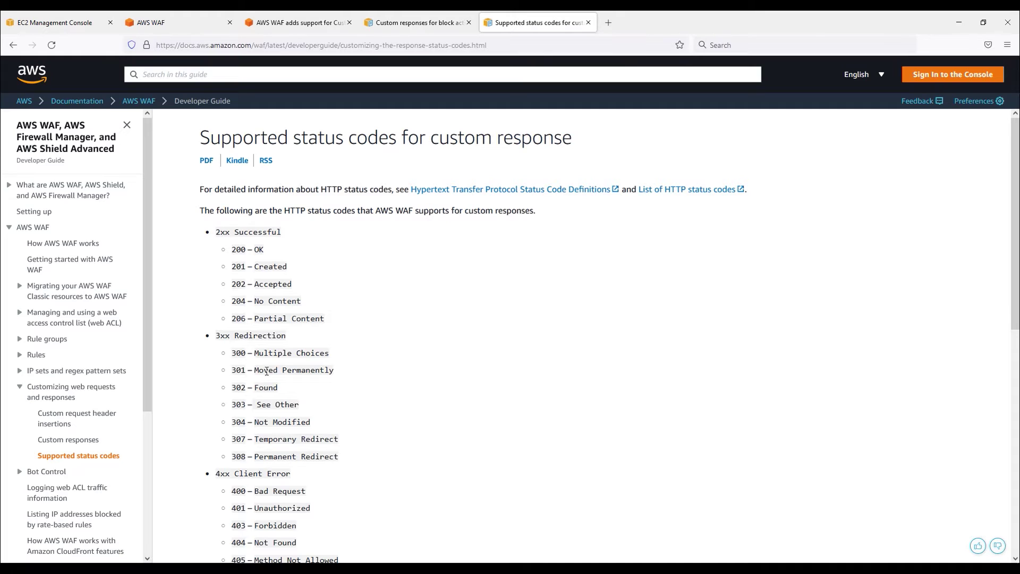
pyautogui.moveTo(248, 439); pyautogui.dragTo(234, 437)
pyautogui.click(174, 24)
pyautogui.click(171, 24)
pyautogui.click(339, 313)
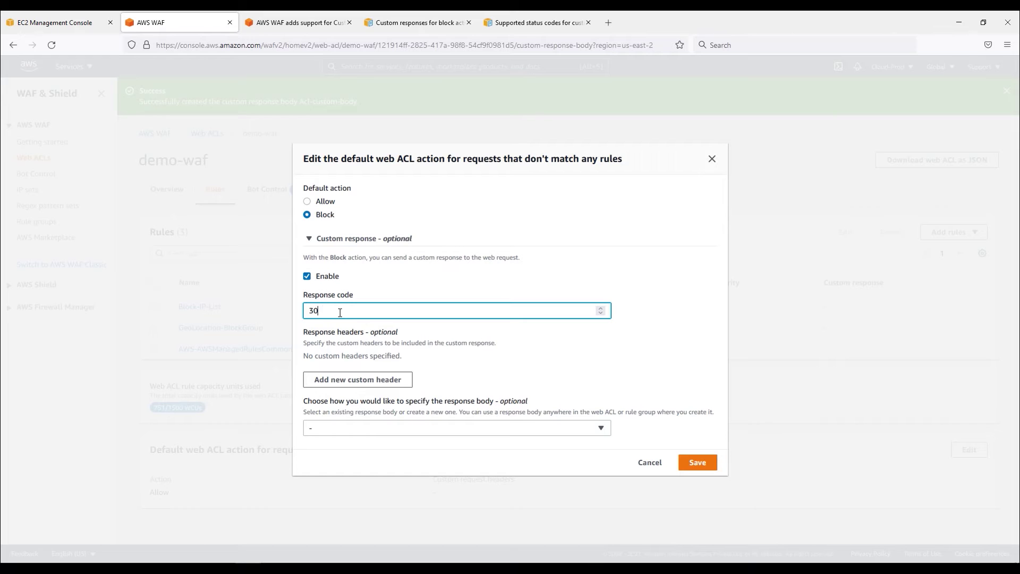
# Step: Choose Acl-custom-body as the response body for the default Block action and save the change
pyautogui.click(504, 444)
pyautogui.click(580, 425)
pyautogui.click(491, 424)
pyautogui.click(409, 425)
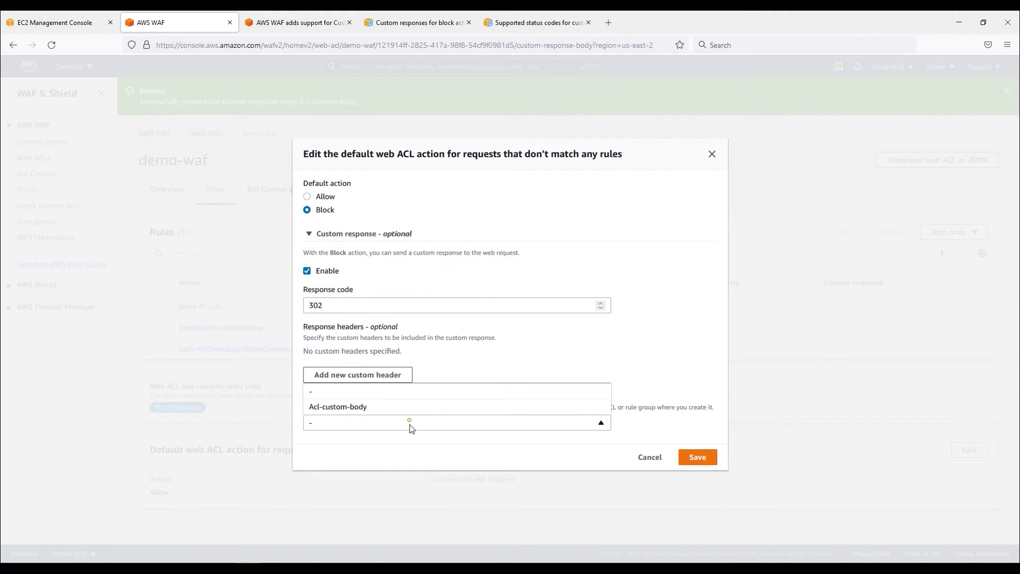
pyautogui.click(326, 408)
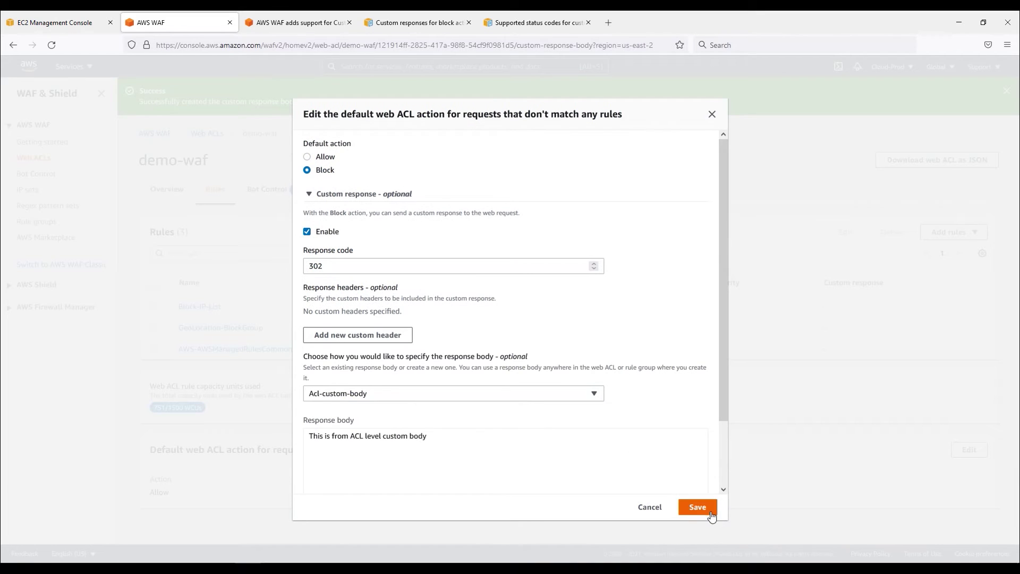
pyautogui.scroll(-2, 727, 414)
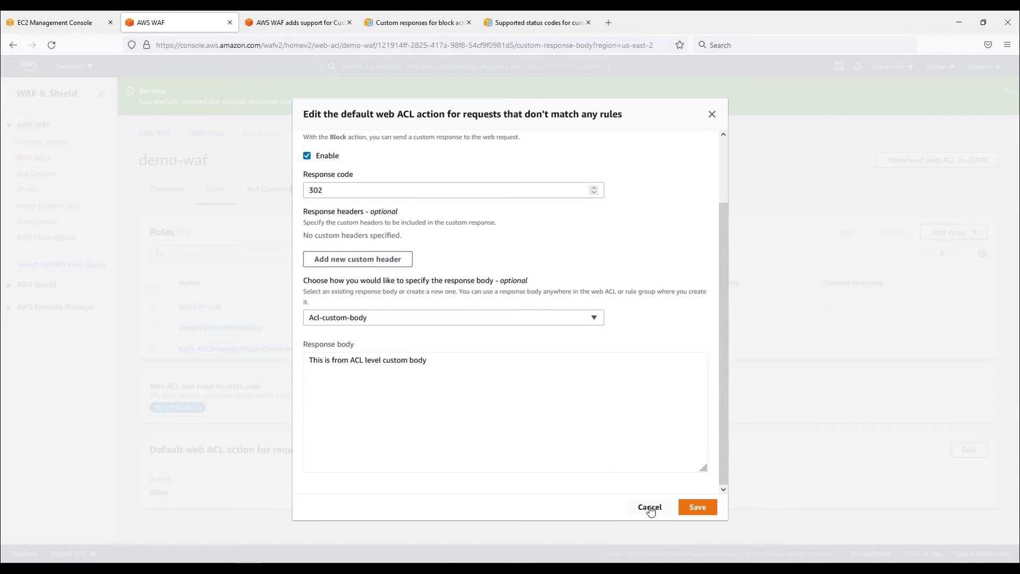
pyautogui.click(697, 508)
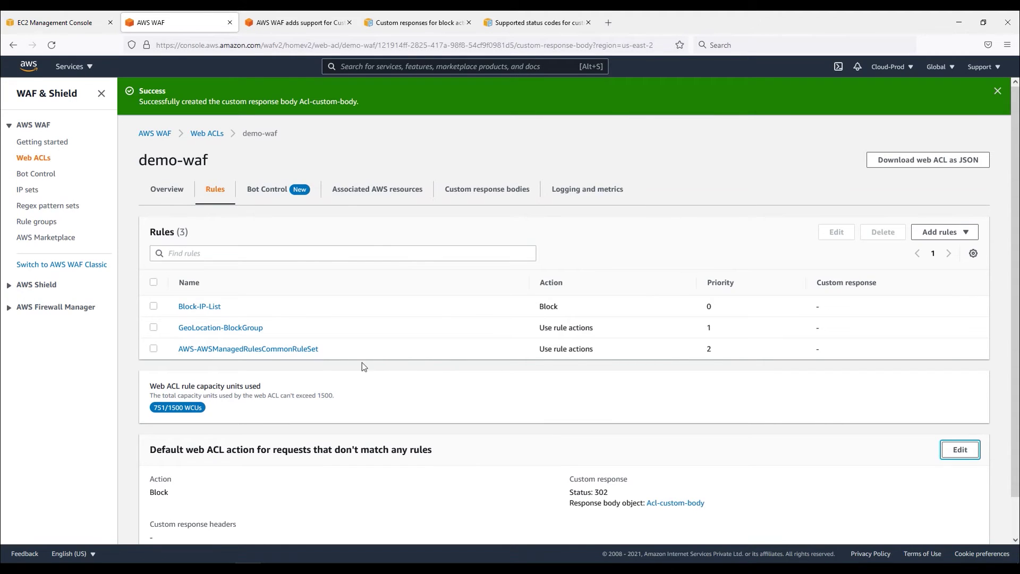
# Step: Review demo-waf's response bodies, overview and rules, checking the default action's custom response status and body object
pyautogui.click(479, 190)
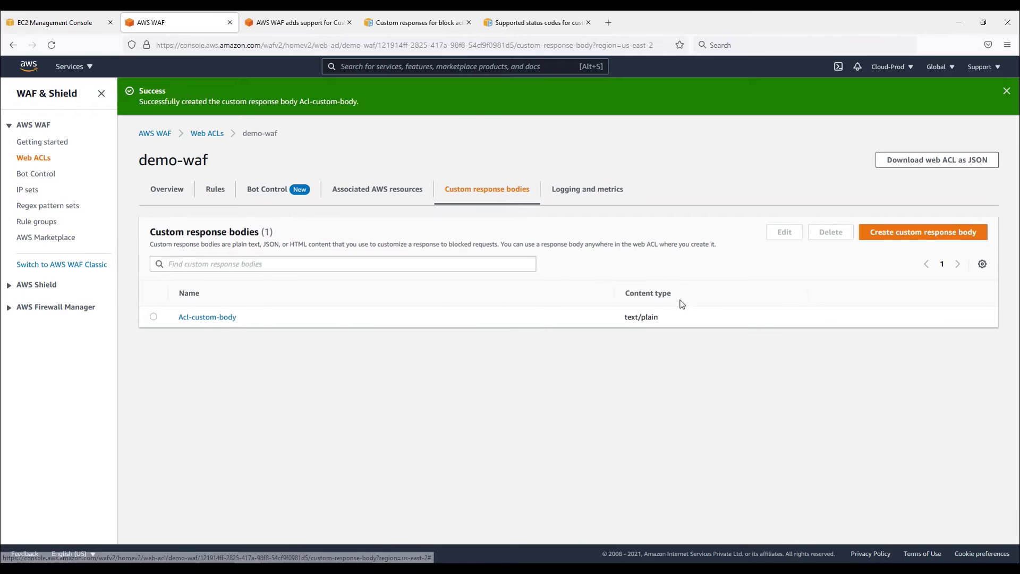
pyautogui.click(178, 191)
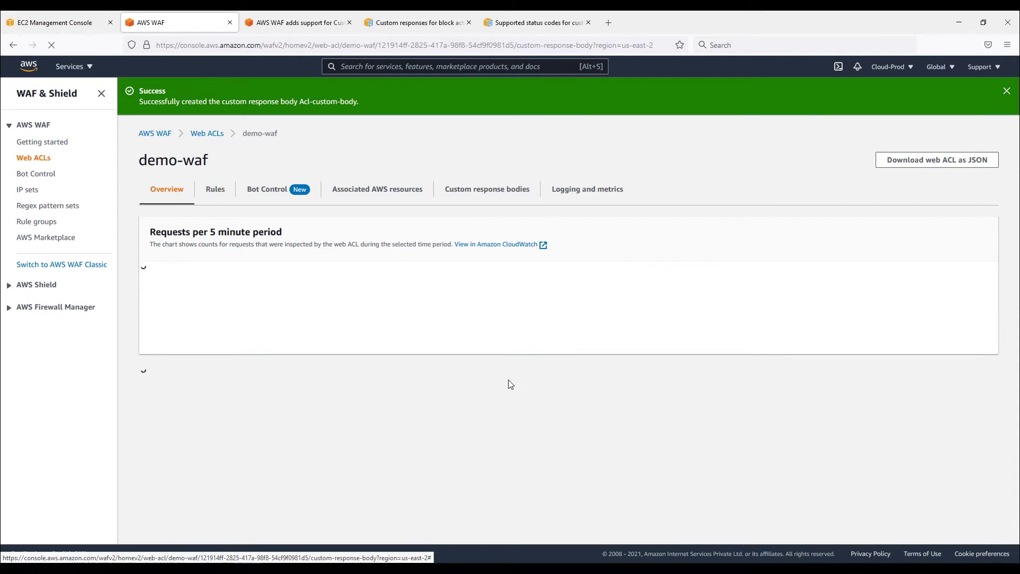
pyautogui.scroll(-3, 712, 385)
pyautogui.scroll(3, 712, 386)
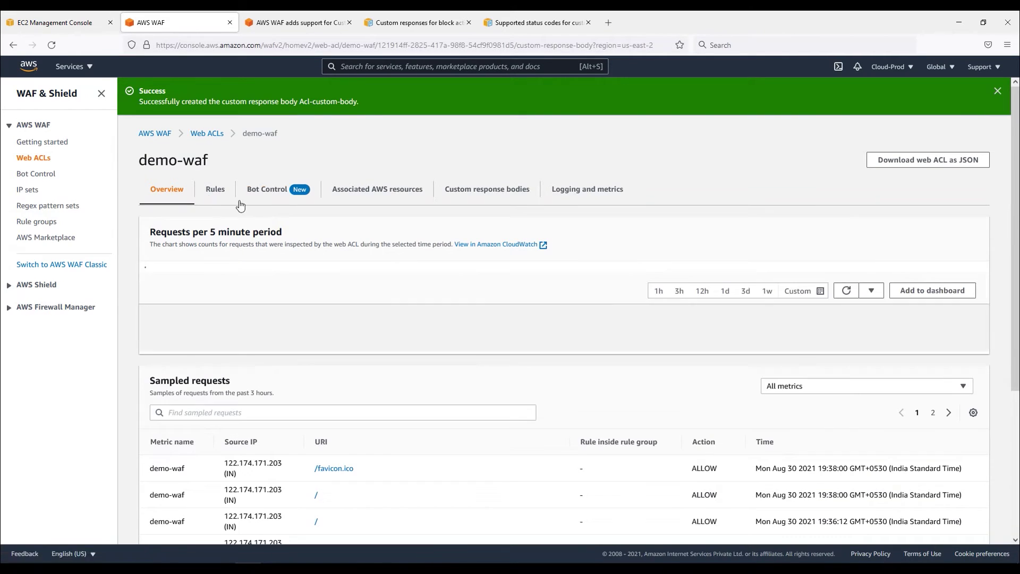
pyautogui.scroll(-2, 554, 415)
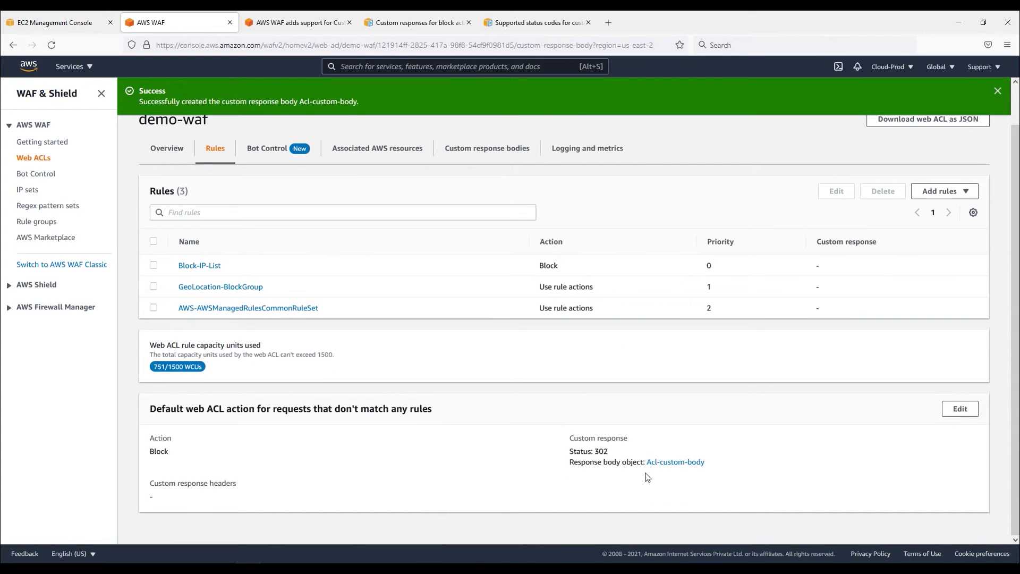
pyautogui.doubleClick(152, 452)
pyautogui.moveTo(561, 452); pyautogui.dragTo(609, 453)
pyautogui.moveTo(706, 463); pyautogui.dragTo(570, 439)
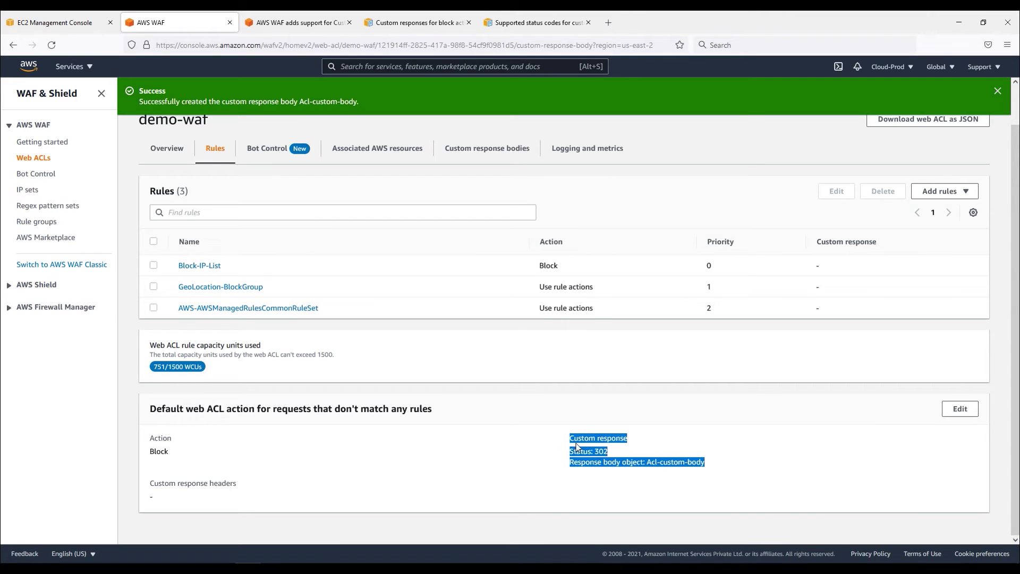
# Step: Switch to the demo website in the other browser, reload it, and read the returned response
pyautogui.hotkey('alt', 'Tab')
pyautogui.click(63, 38)
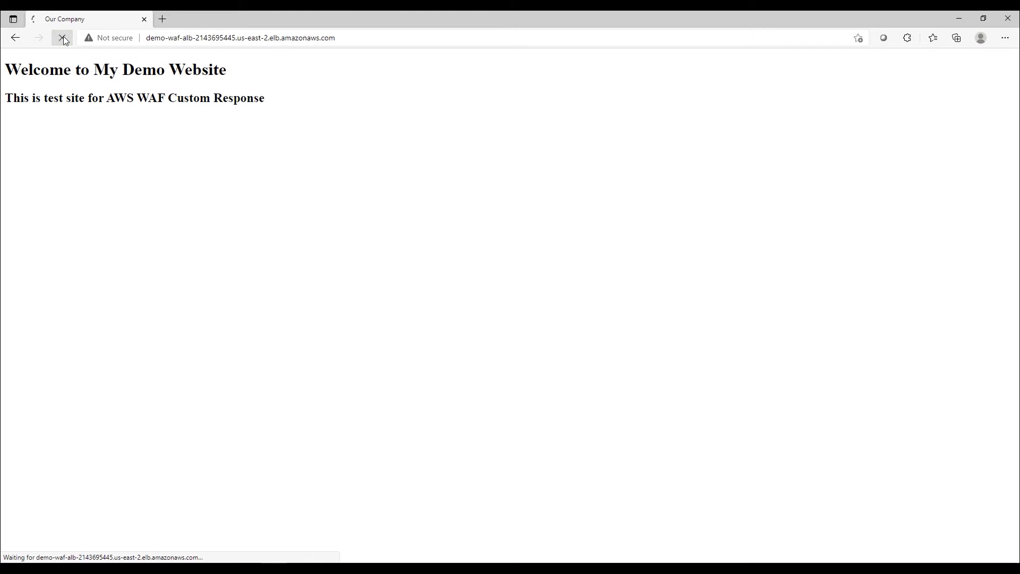
pyautogui.moveTo(136, 60); pyautogui.dragTo(7, 56)
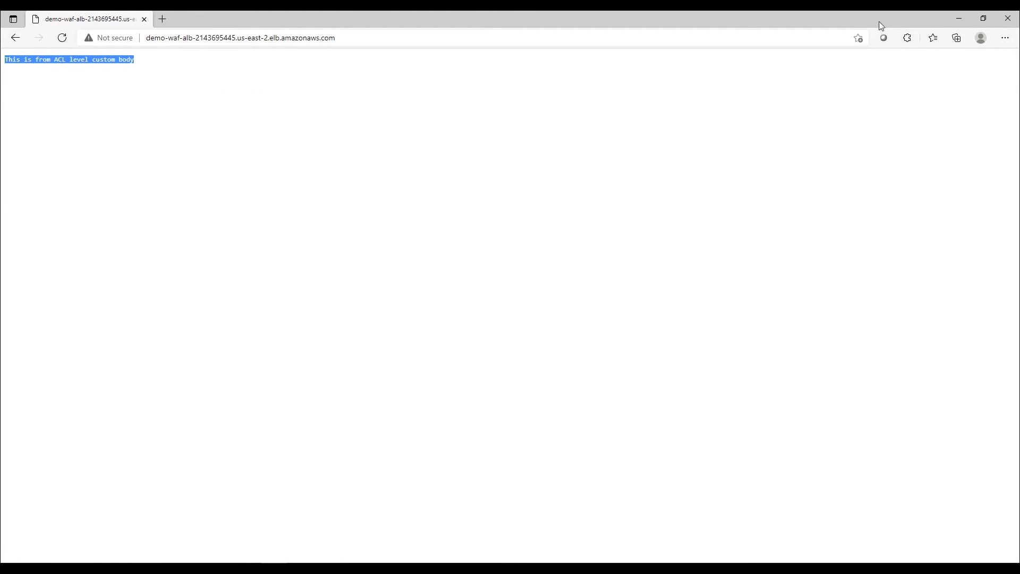
# Step: Switch back to the AWS WAF console and set demo-waf's default action to Allow without custom headers, saving the change
pyautogui.click(960, 19)
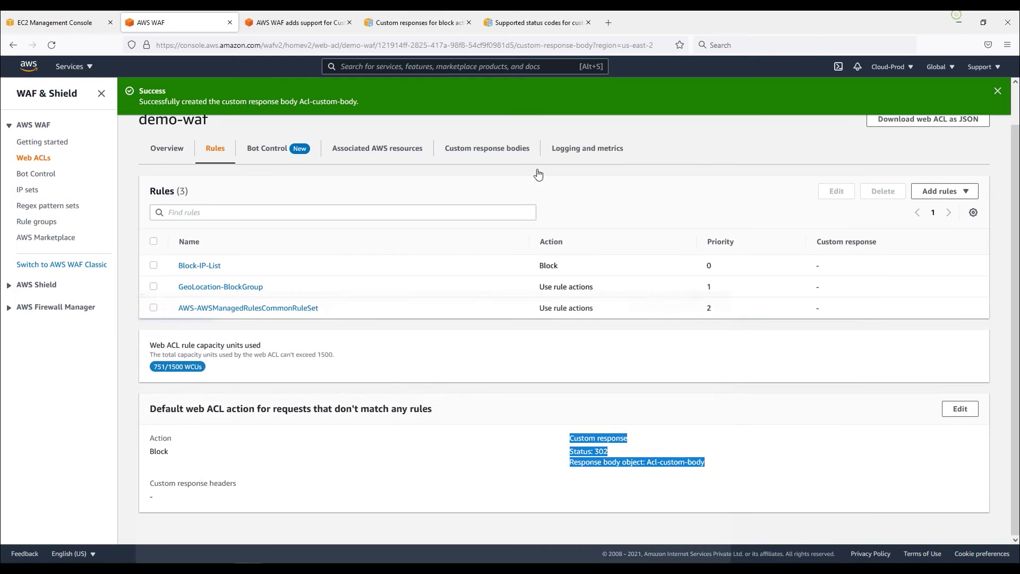
pyautogui.click(960, 409)
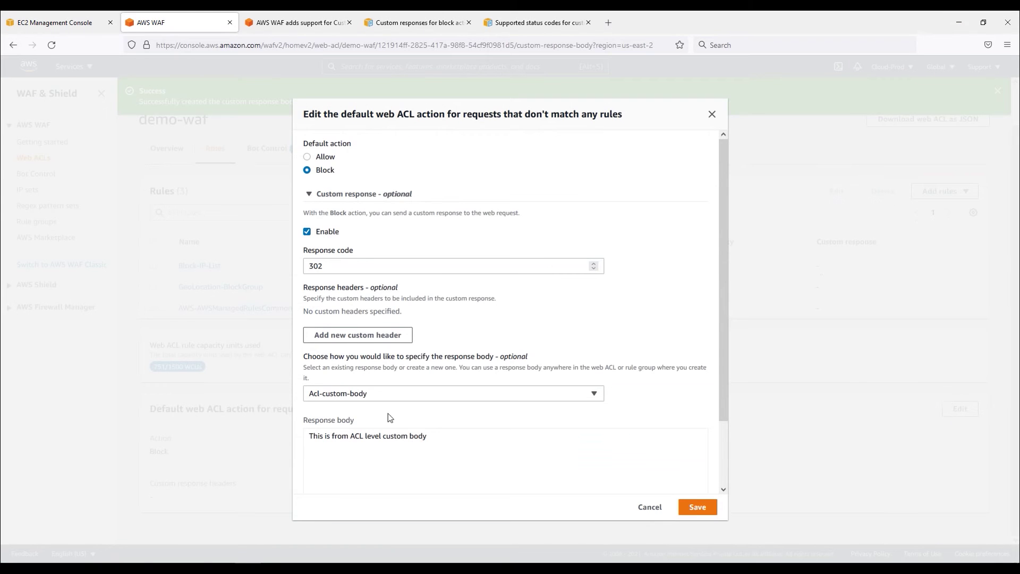
pyautogui.click(316, 233)
pyautogui.click(308, 274)
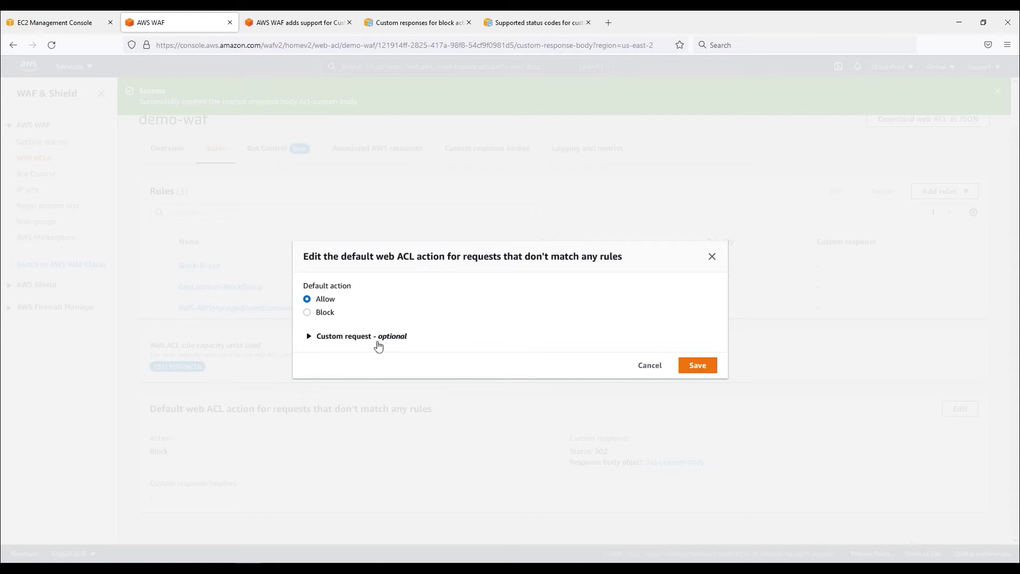
pyautogui.click(335, 337)
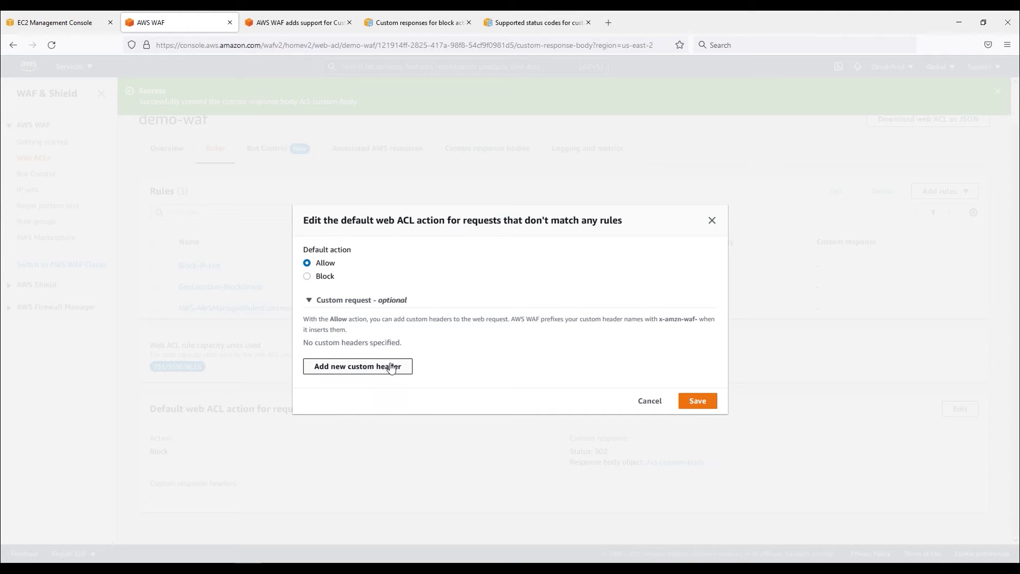
pyautogui.click(708, 404)
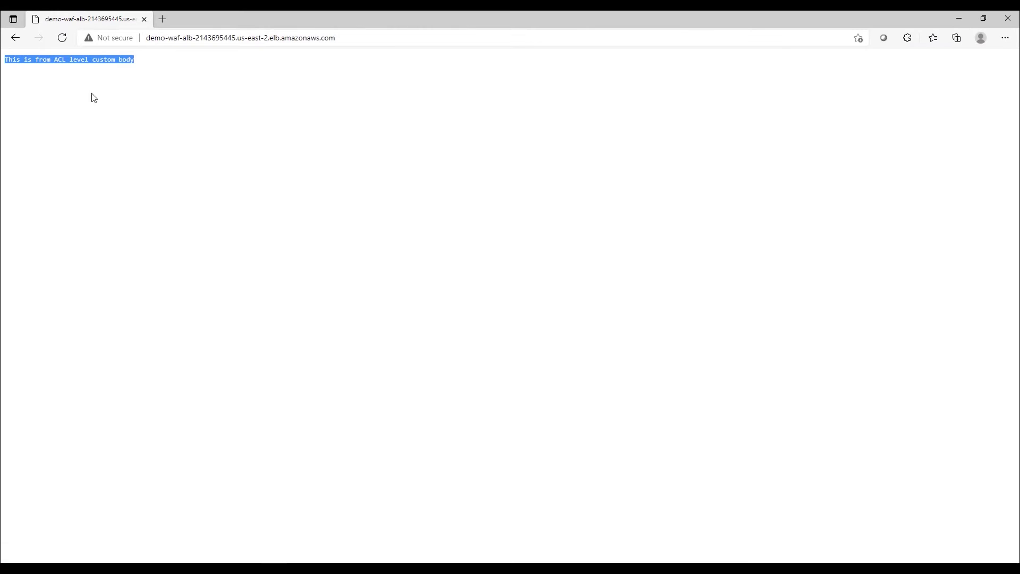
# Step: Reload the demo website in the other browser and open its address in a new InPrivate window
pyautogui.click(63, 38)
pyautogui.click(63, 37)
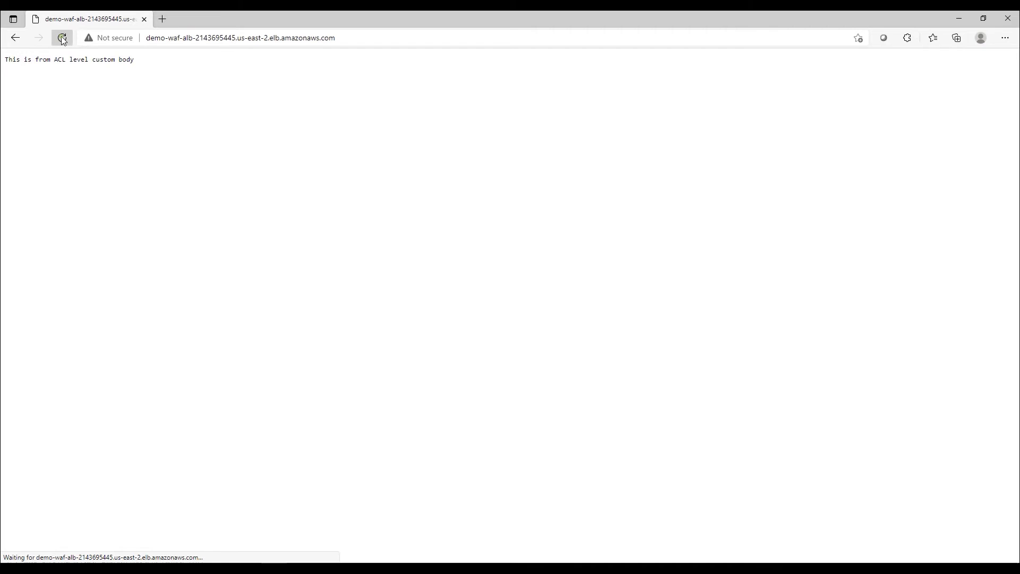
pyautogui.click(210, 42)
pyautogui.hotkey('ctrl', 'c')
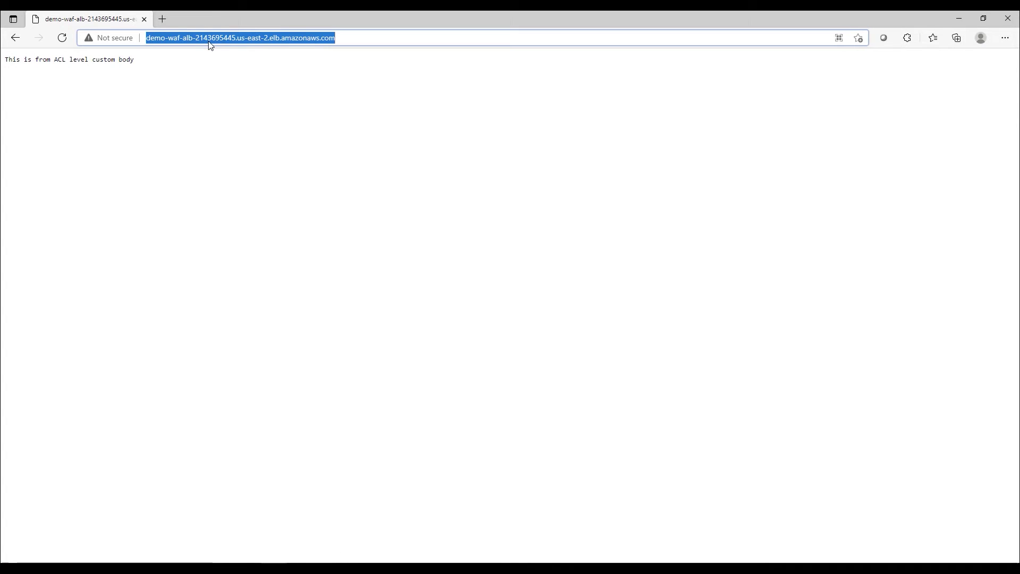
pyautogui.click(1005, 38)
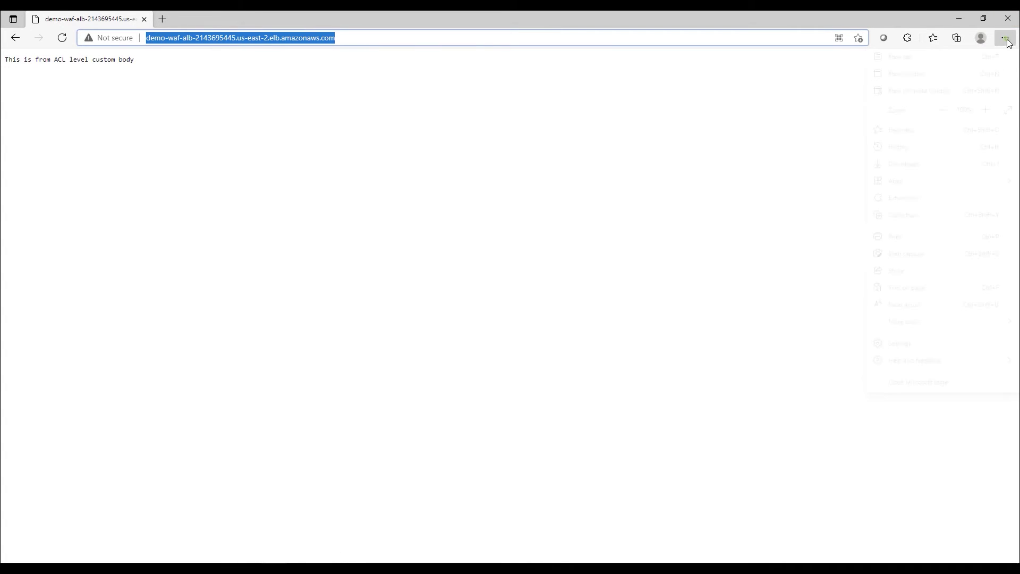
pyautogui.click(911, 91)
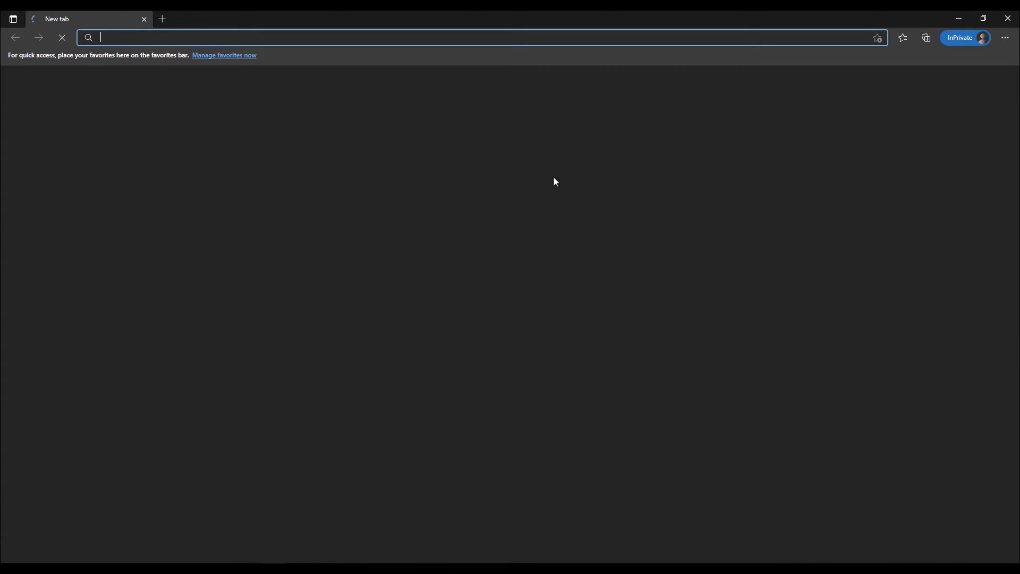
pyautogui.hotkey('ctrl', 'v')
pyautogui.press('Return')
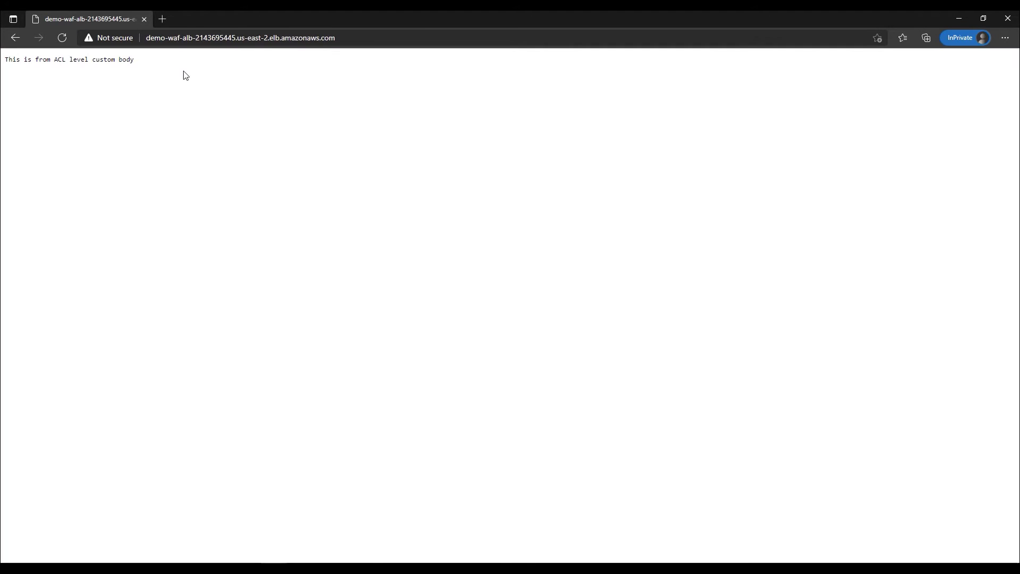
# Step: Reload the demo website in the InPrivate window to read its response, and return to the AWS WAF console
pyautogui.click(62, 38)
pyautogui.moveTo(289, 97); pyautogui.dragTo(59, 32)
pyautogui.click(62, 38)
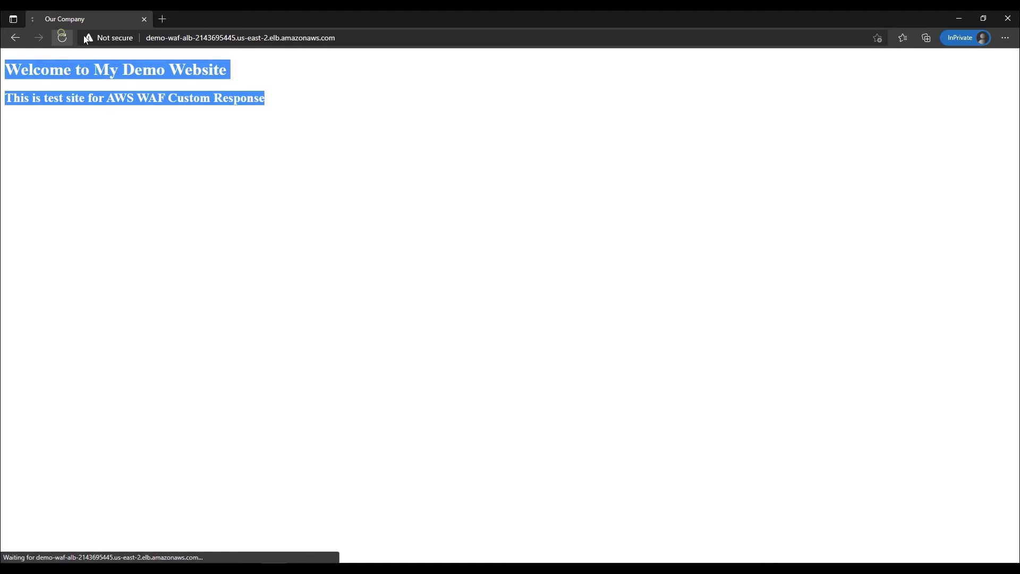
pyautogui.click(964, 20)
pyautogui.click(1007, 18)
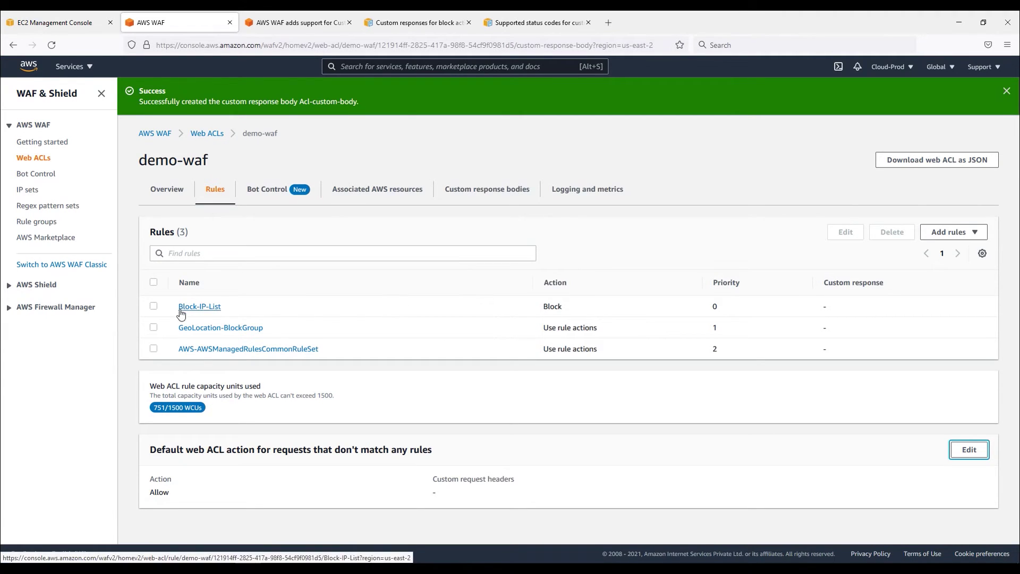
# Step: Open the Block-IP-List rule for editing and review its name, IP set statement and action settings
pyautogui.click(153, 306)
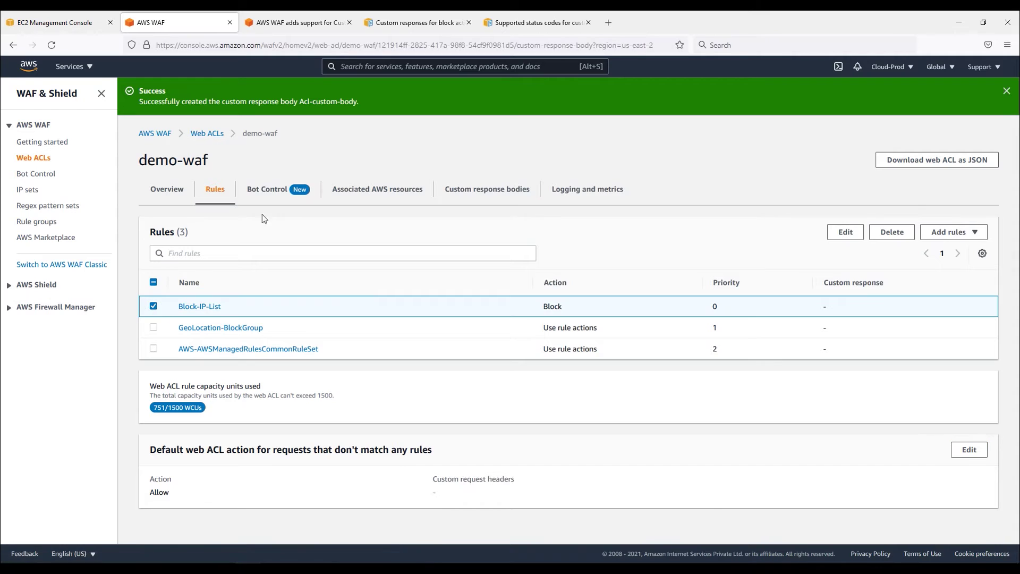
pyautogui.click(848, 232)
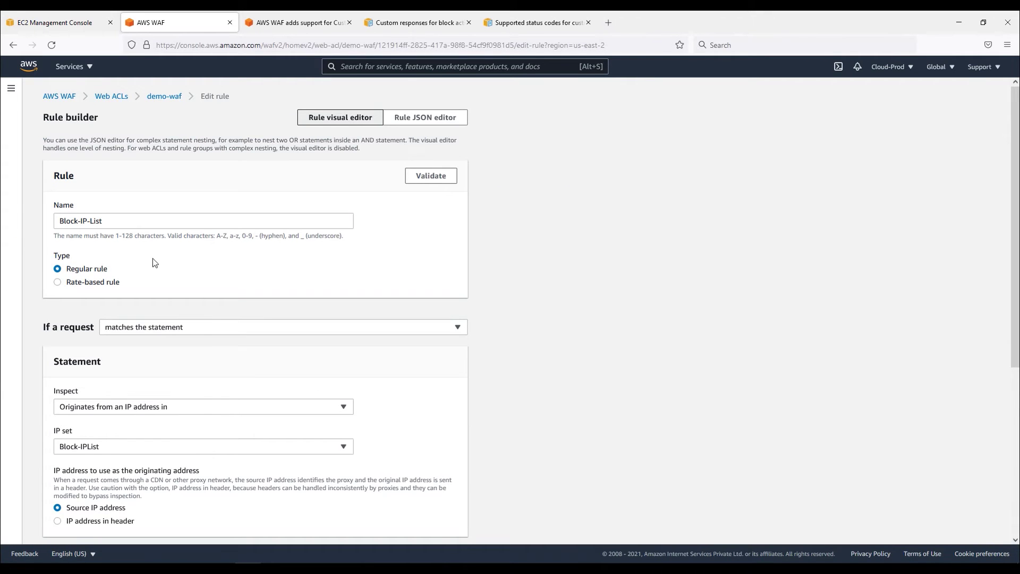
pyautogui.tripleClick(97, 227)
pyautogui.scroll(-3, 150, 298)
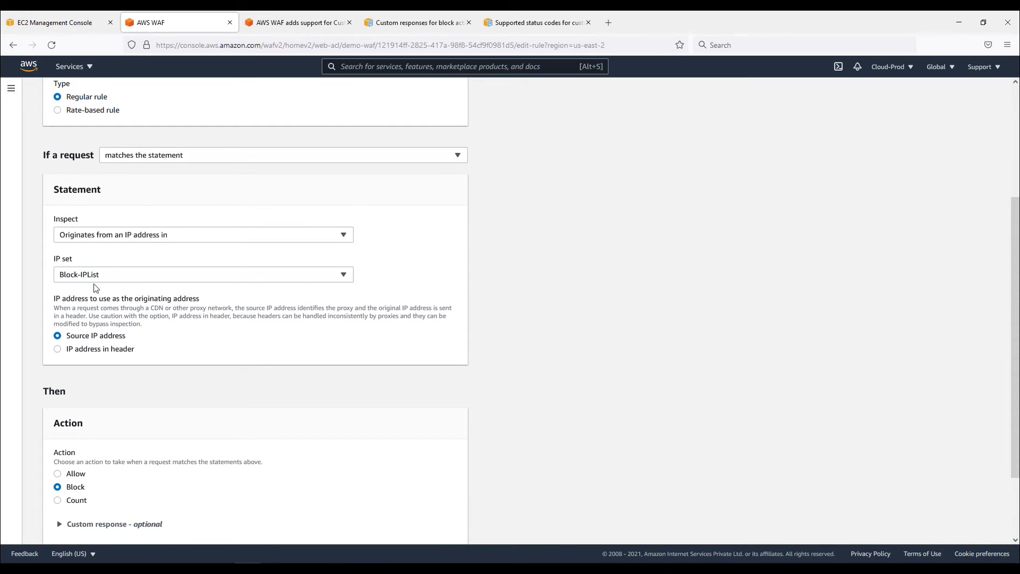
pyautogui.scroll(-2, 98, 421)
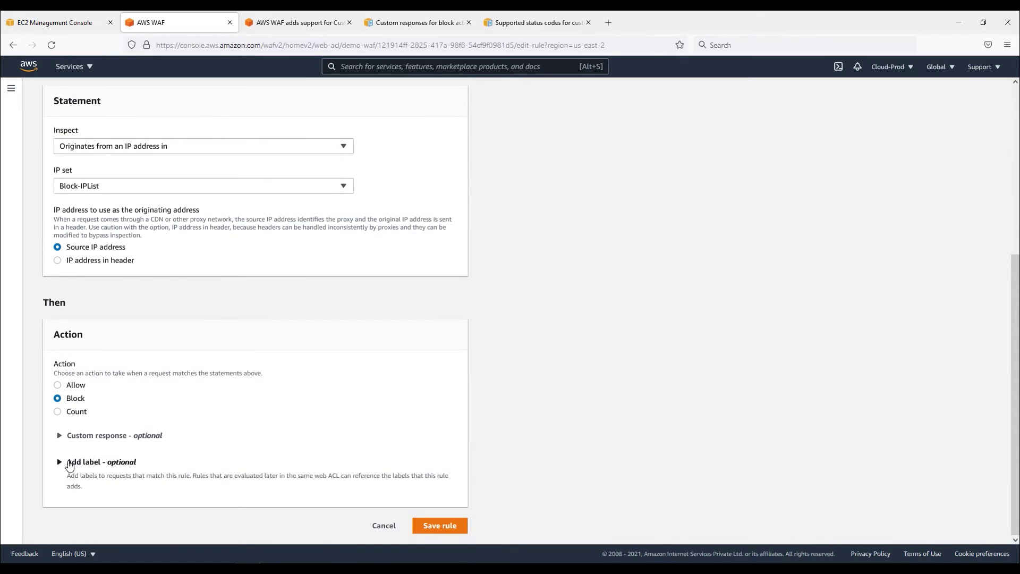
pyautogui.scroll(5, 142, 433)
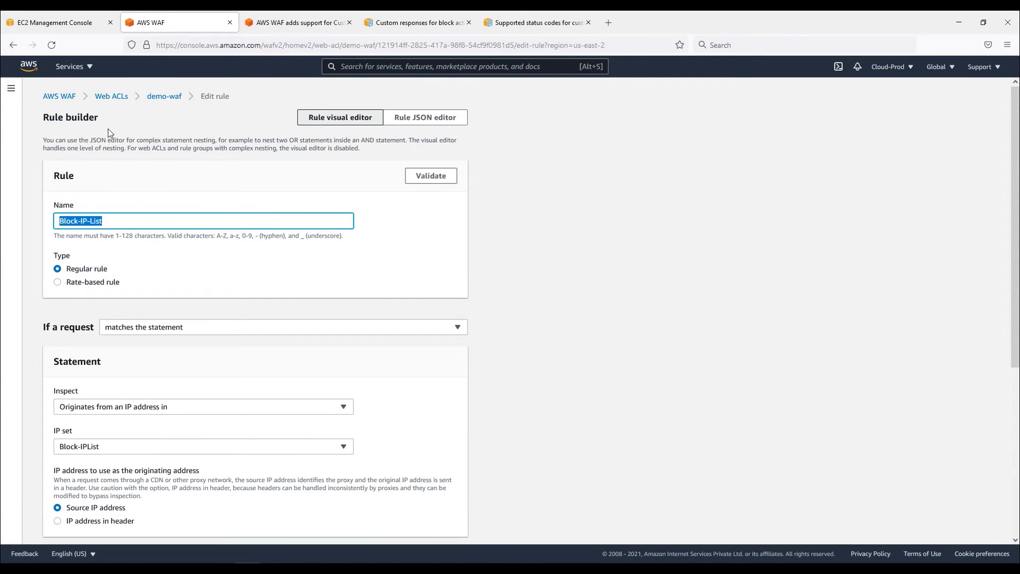
# Step: Leave the rule for the Web ACLs list and examine the custom response code use-case diagram in Photos
pyautogui.click(108, 97)
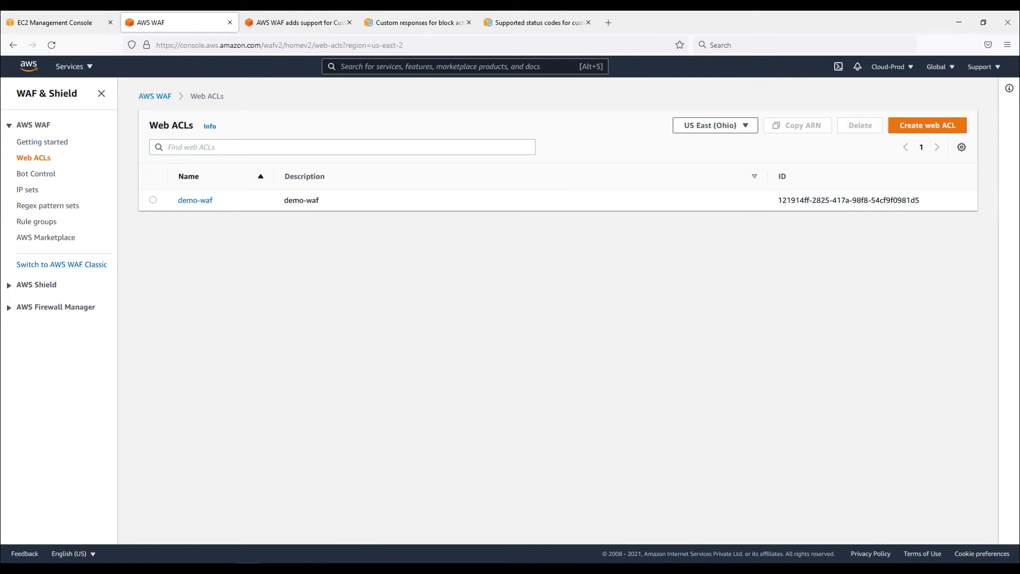
pyautogui.click(328, 505)
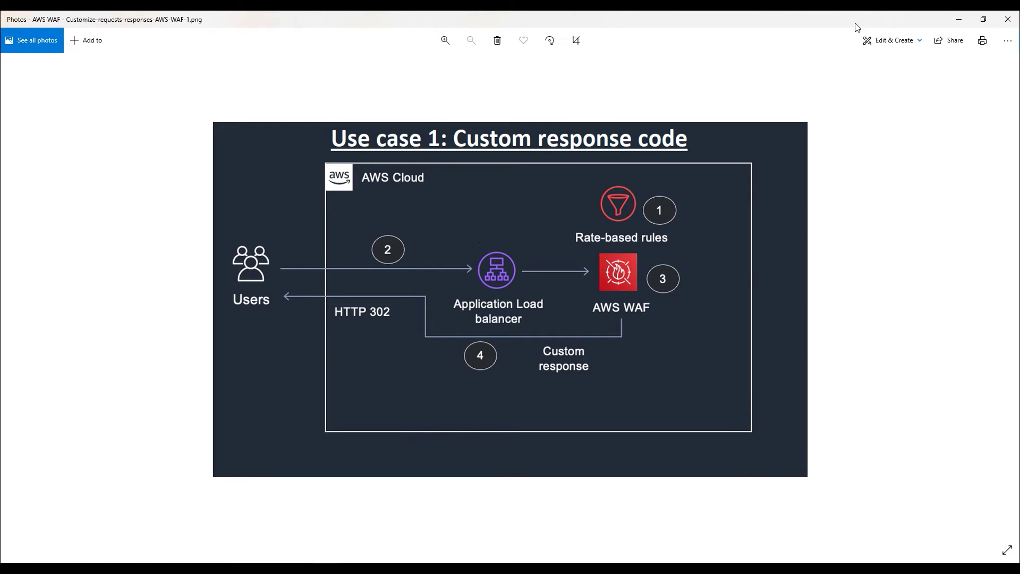
pyautogui.click(959, 19)
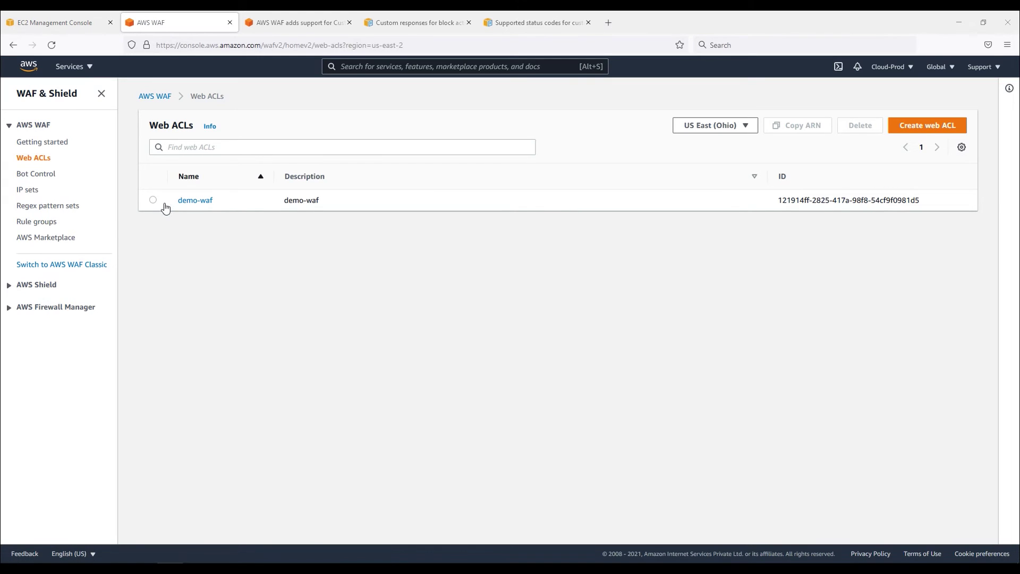
# Step: Start a new rule group in AWS WAF with the name and description defefesfg, and proceed to its rules
pyautogui.click(45, 222)
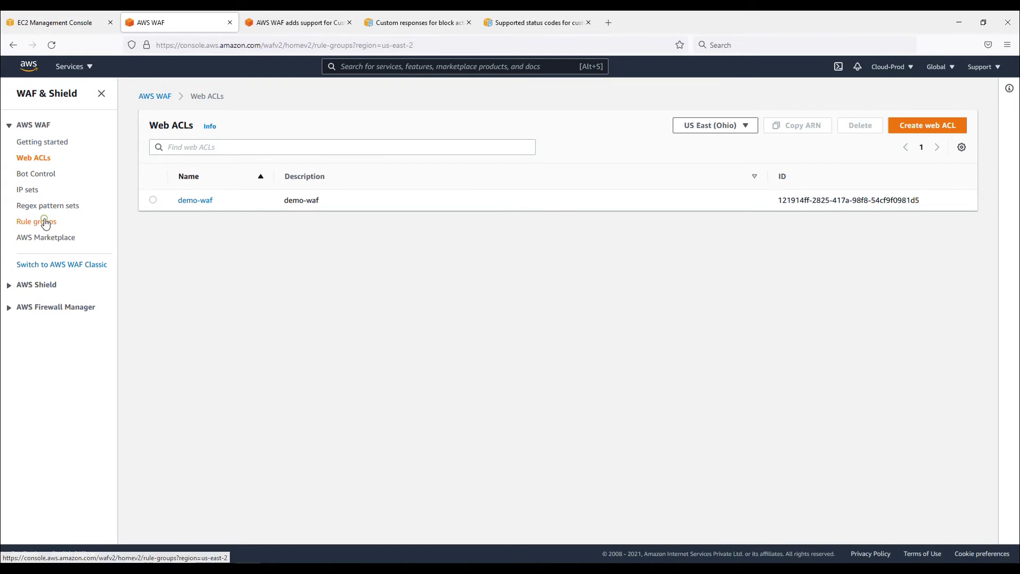
pyautogui.click(917, 128)
pyautogui.click(254, 228)
pyautogui.write('defefesfg')
pyautogui.doubleClick(221, 226)
pyautogui.hotkey('ctrl', 'c')
pyautogui.click(211, 272)
pyautogui.hotkey('ctrl', 'v')
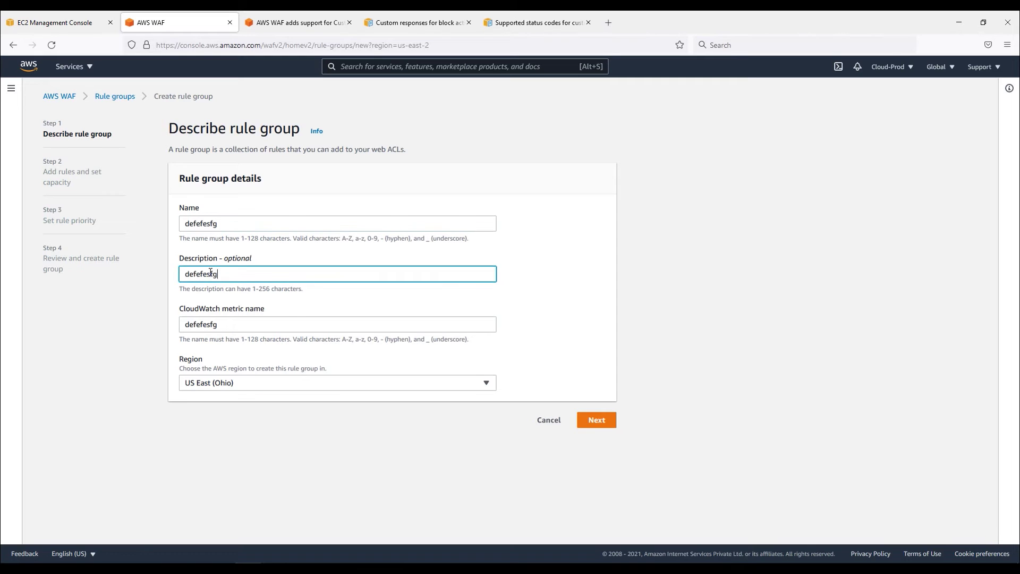
pyautogui.click(596, 422)
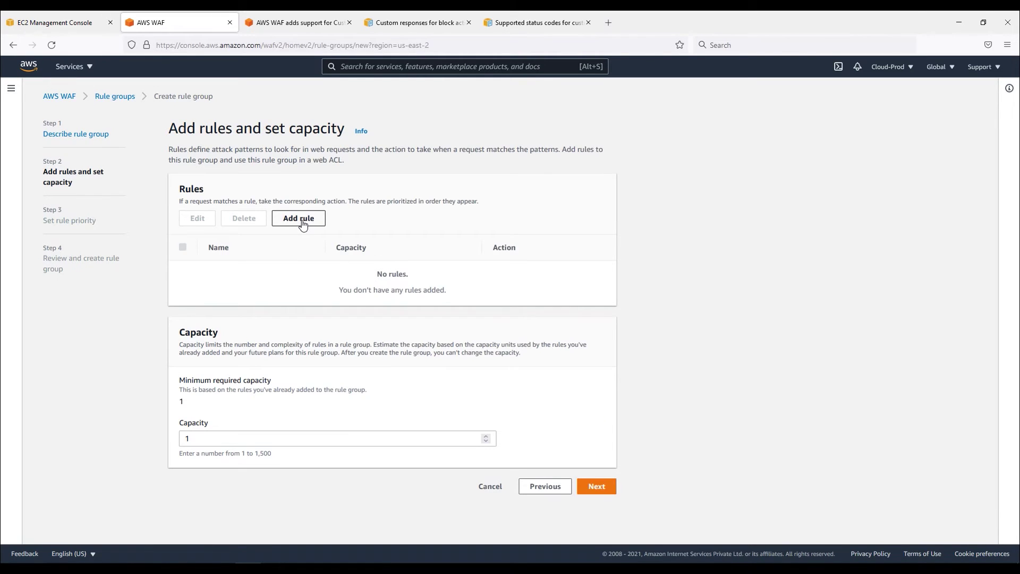
# Step: Check the rule priority page, return to the rules page and start a new rule named zfczdfvdz
pyautogui.click(597, 488)
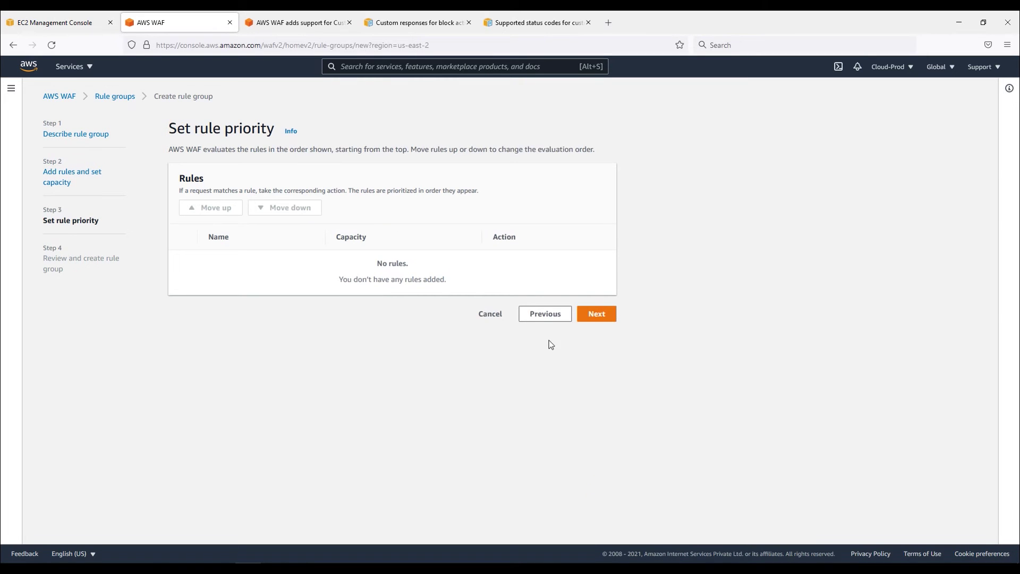
pyautogui.click(543, 316)
pyautogui.click(299, 218)
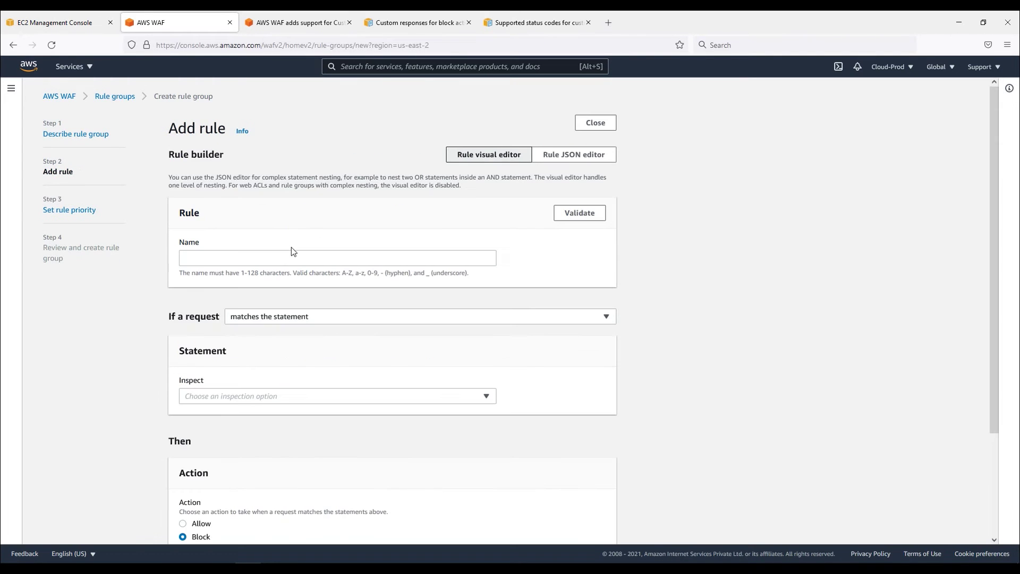
pyautogui.click(322, 260)
pyautogui.write('zfczdfvdz')
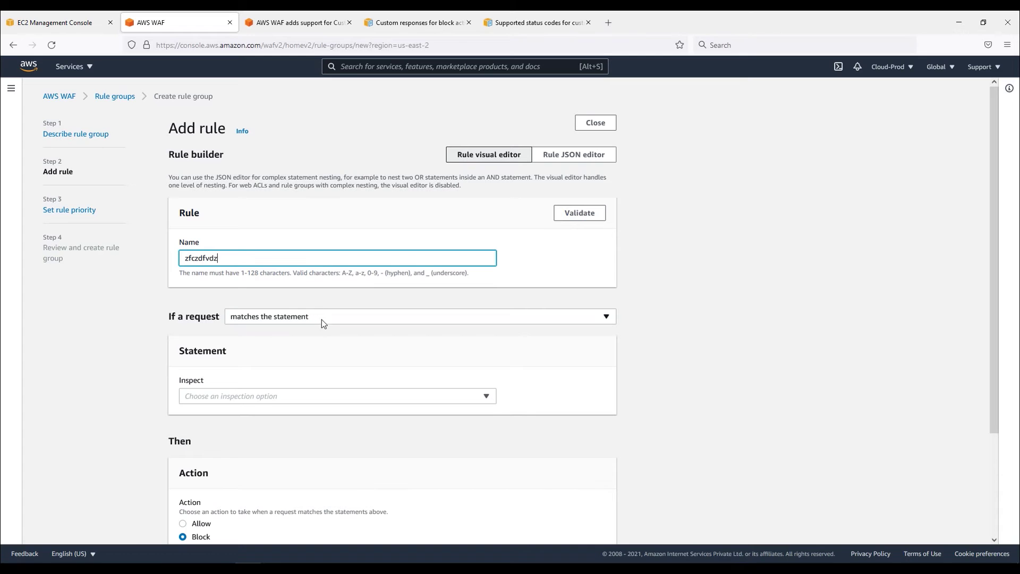
# Step: Set the rule's statement to inspect requests originating from a country, with Angola - AO as the country code
pyautogui.scroll(-2, 295, 387)
pyautogui.click(288, 298)
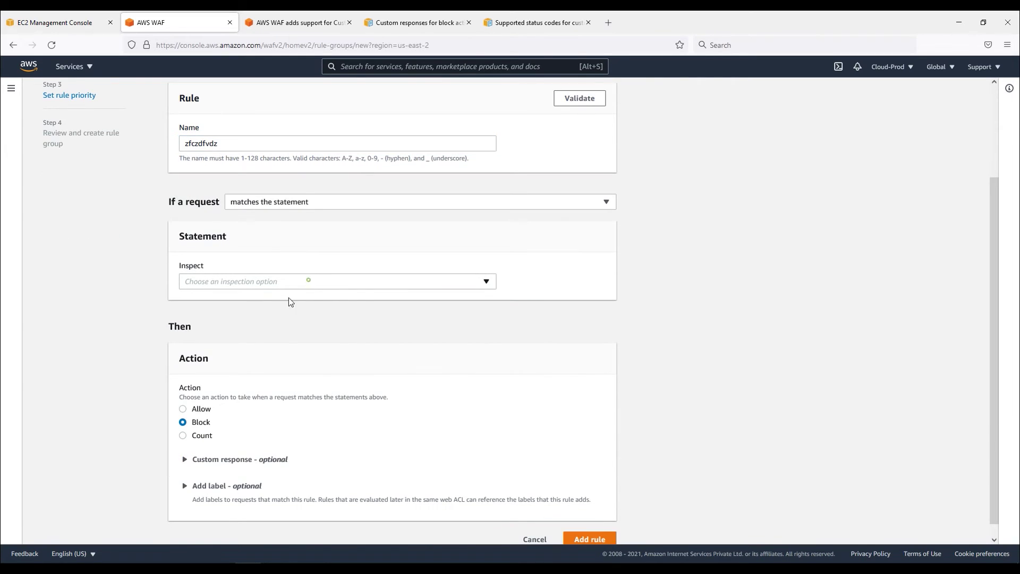
pyautogui.click(361, 283)
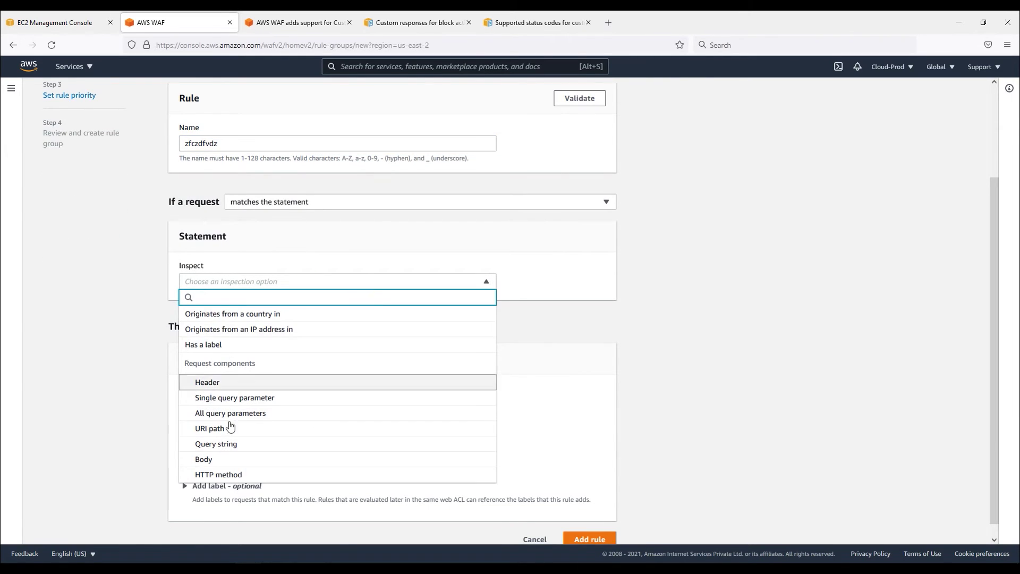
pyautogui.click(263, 318)
pyautogui.scroll(-2, 334, 218)
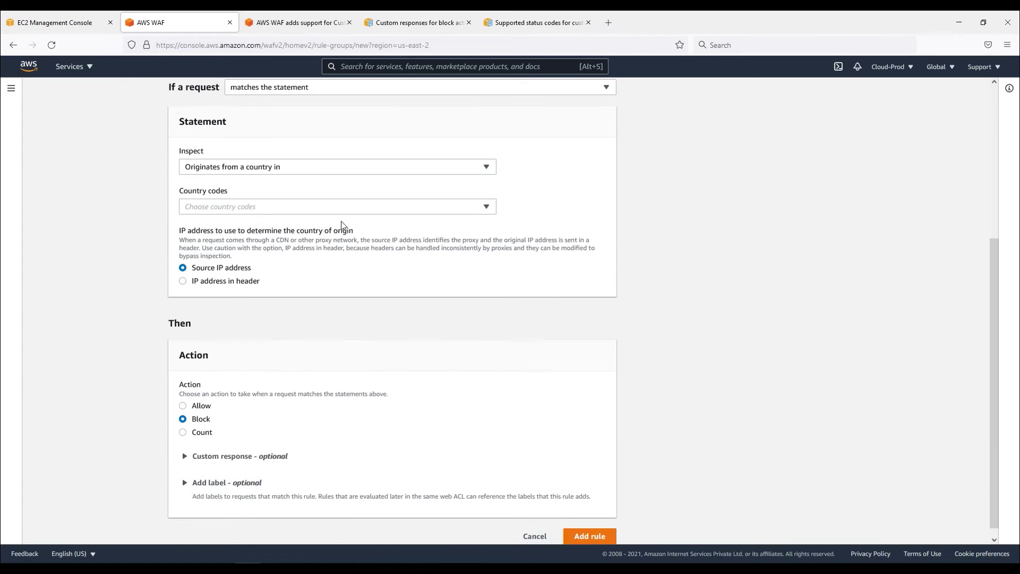
pyautogui.click(334, 212)
pyautogui.click(246, 332)
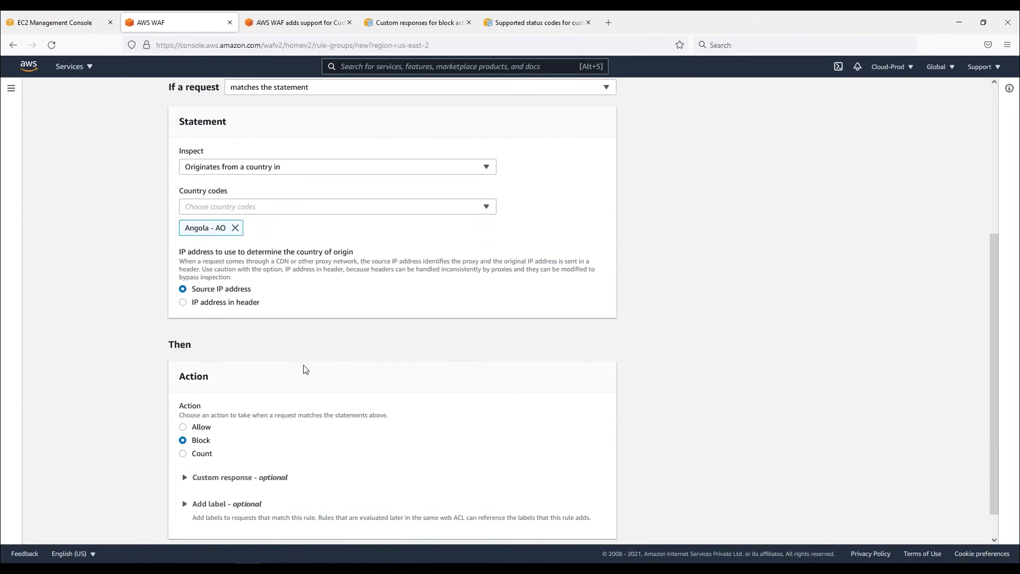
# Step: Enable a custom response for the rule's Block action
pyautogui.scroll(-1, 301, 368)
pyautogui.moveTo(216, 409); pyautogui.dragTo(194, 409)
pyautogui.click(209, 446)
pyautogui.scroll(-1, 203, 437)
pyautogui.click(203, 437)
# Step: Set the custom response code to 302 and add a custom response header with the key location
pyautogui.scroll(-2, 246, 437)
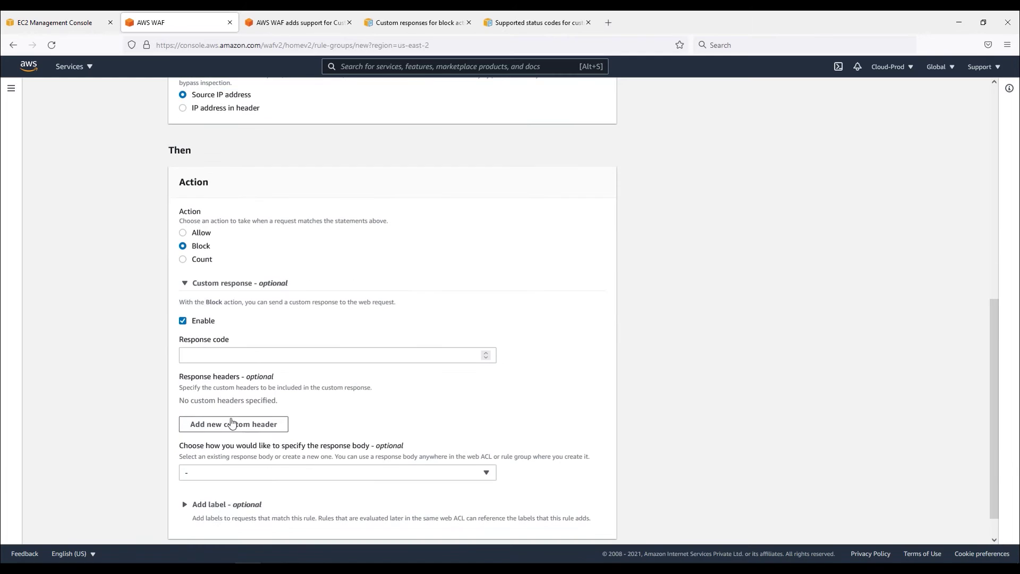
pyautogui.click(260, 359)
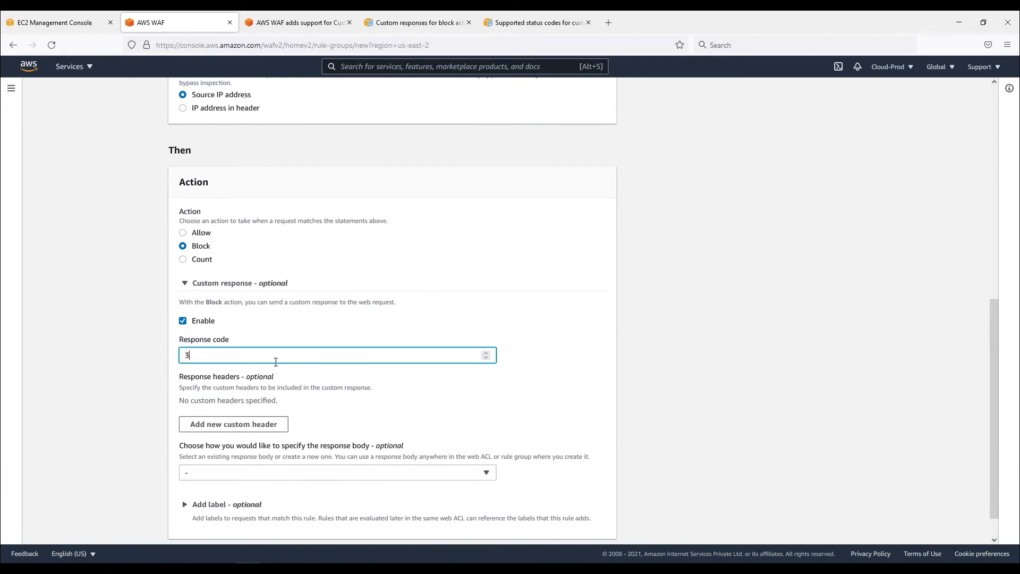
pyautogui.click(250, 427)
pyautogui.click(247, 417)
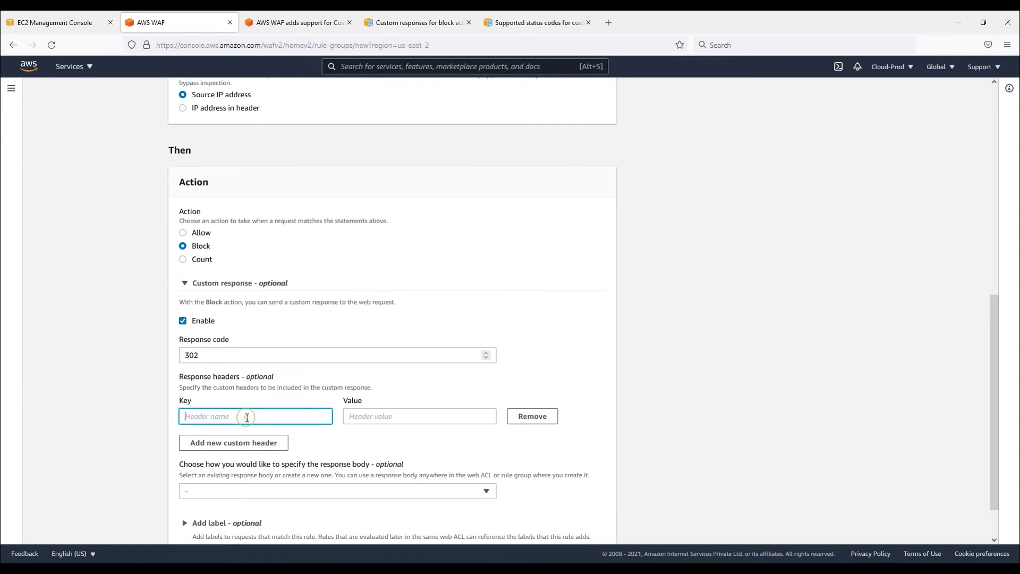
pyautogui.write('Location')
pyautogui.press('Tab')
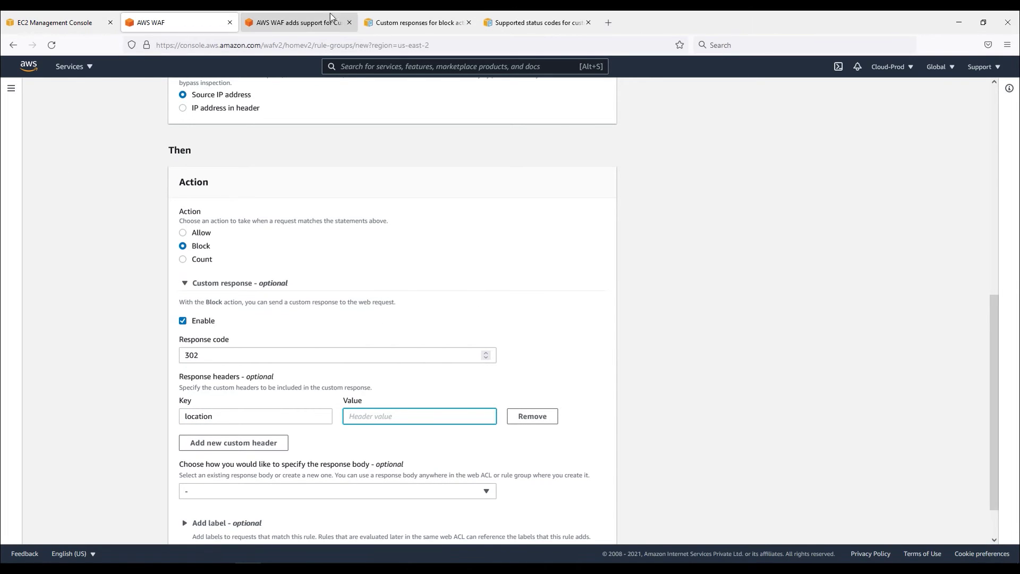
pyautogui.click(612, 22)
pyautogui.write('goo')
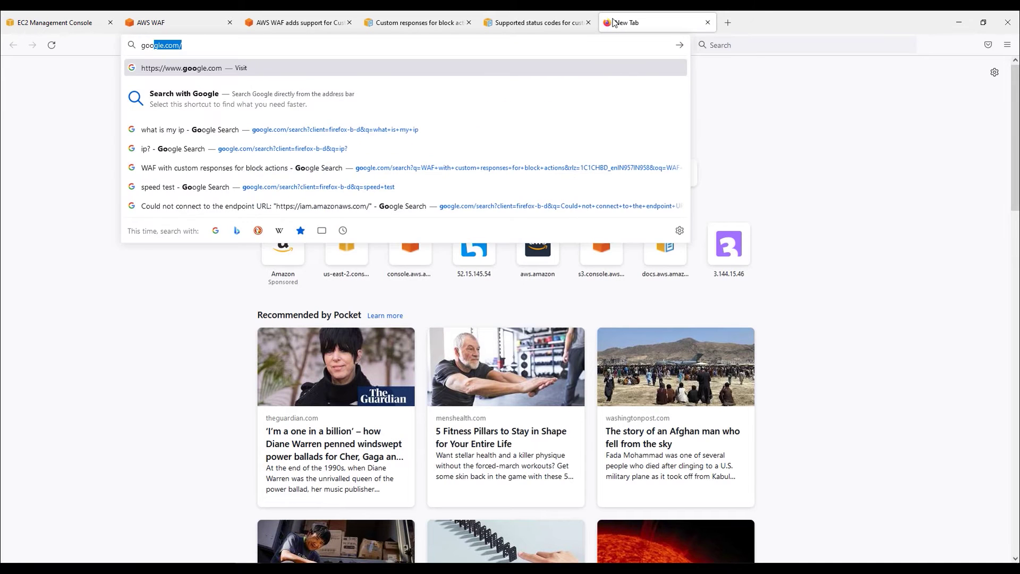
pyautogui.press('Return')
pyautogui.click(249, 46)
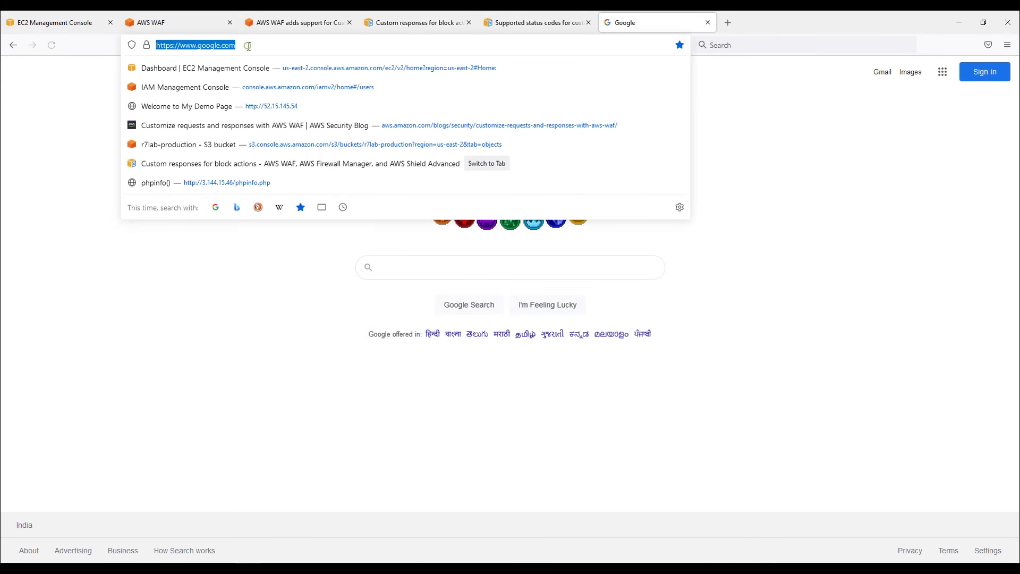
pyautogui.click(160, 22)
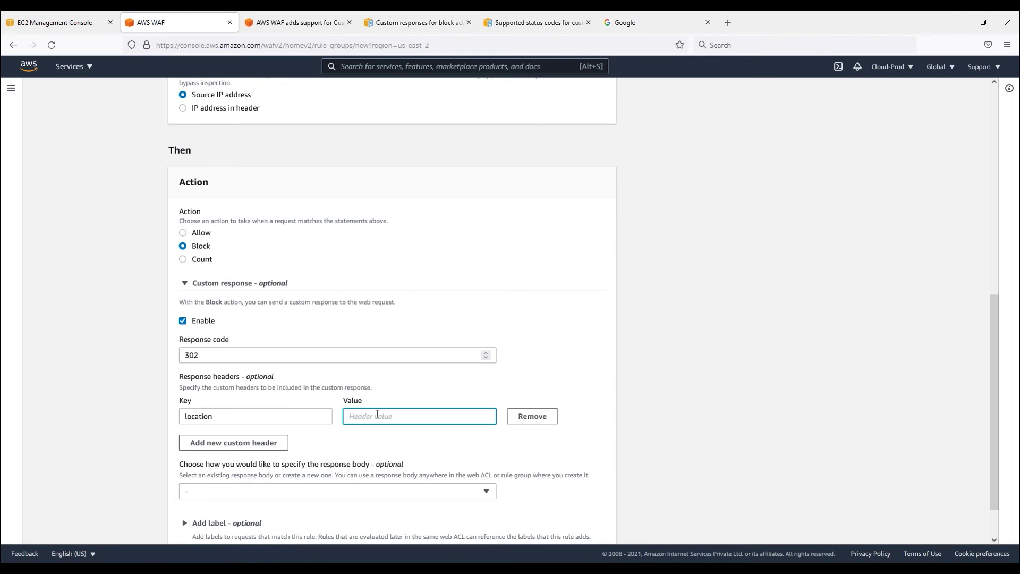
pyautogui.hotkey('ctrl', 'v')
# Step: Add the rule to the rule group, keep the default capacity and priority, and create the rule group
pyautogui.scroll(-2, 565, 446)
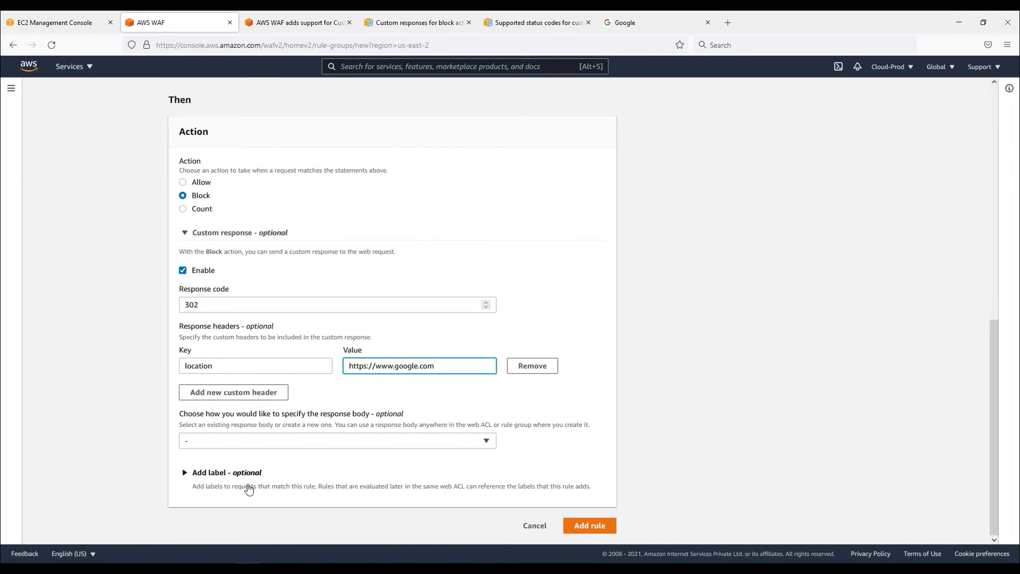
pyautogui.click(591, 526)
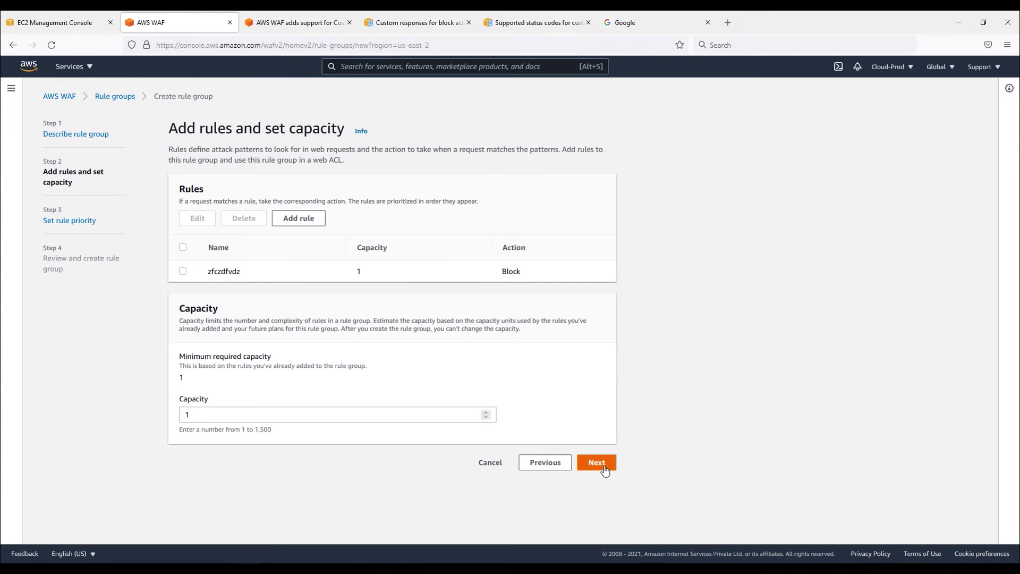
pyautogui.click(603, 468)
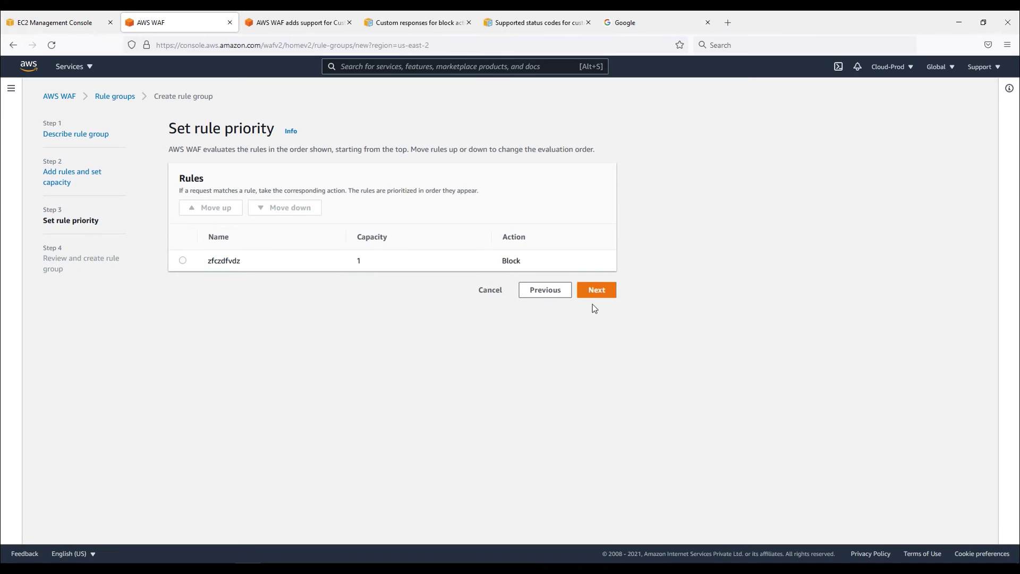
pyautogui.click(597, 291)
pyautogui.click(590, 503)
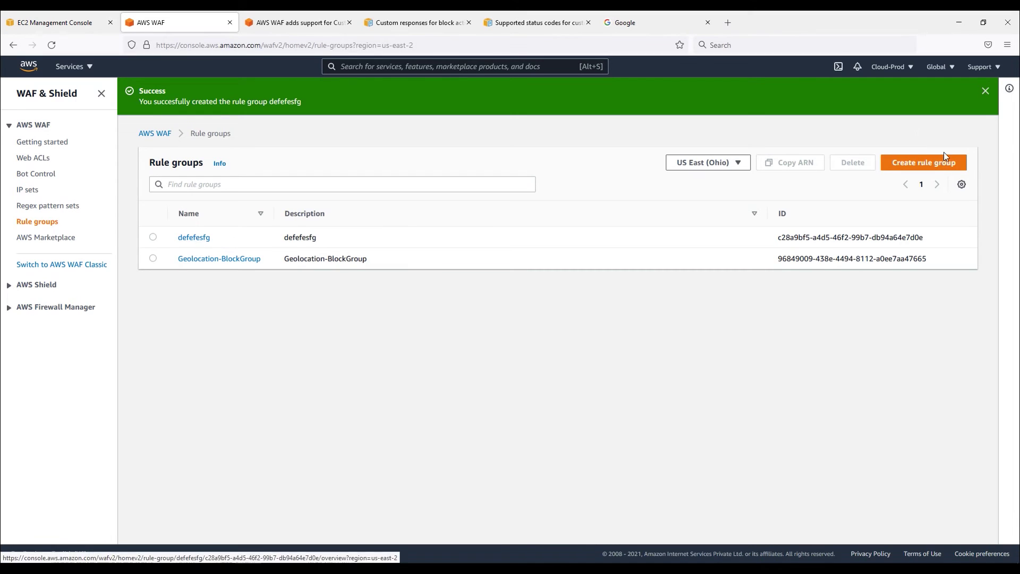
pyautogui.click(986, 91)
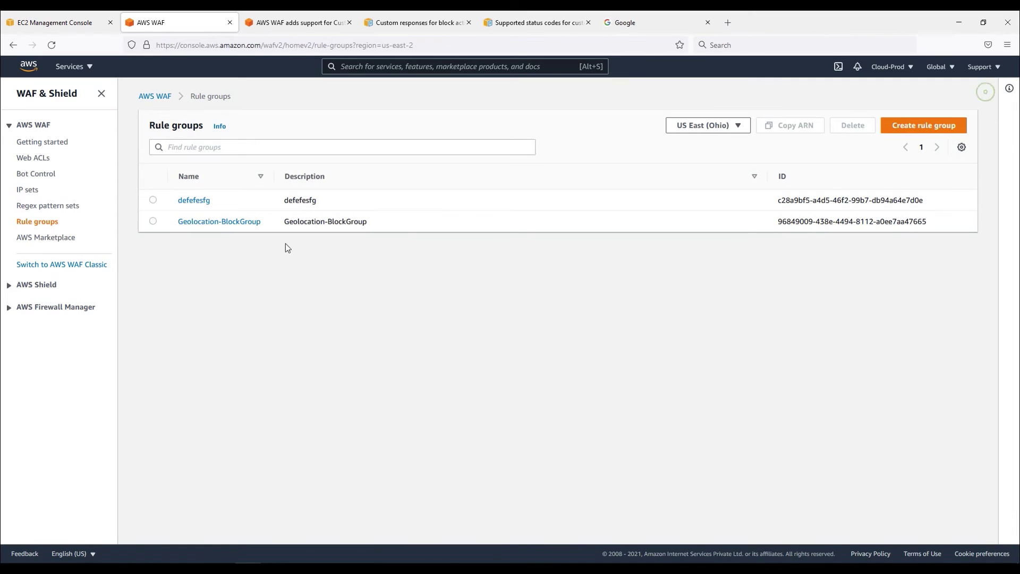
# Step: Open the defefesfg rule group and examine its rule's custom response status and action
pyautogui.click(198, 204)
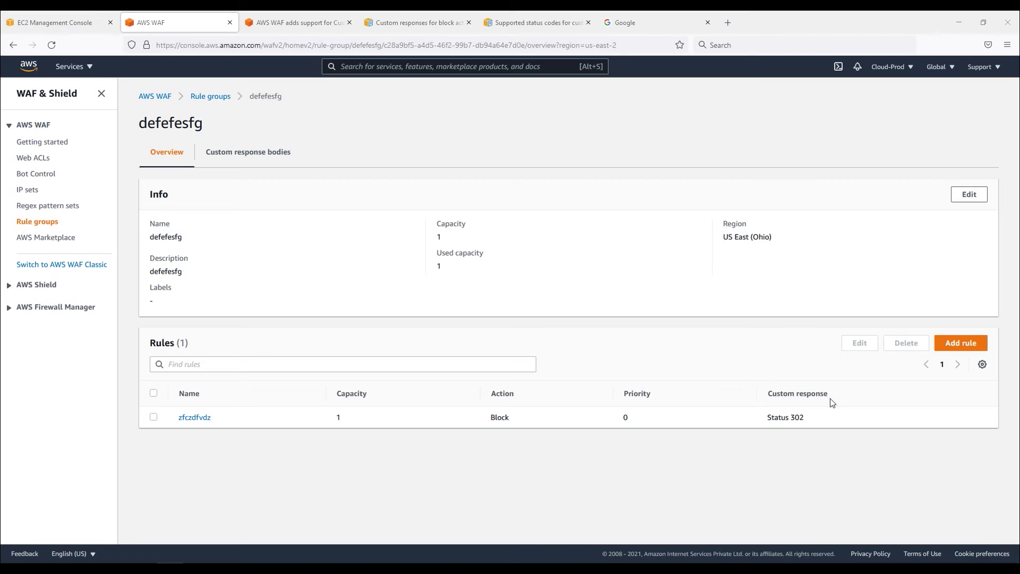
pyautogui.moveTo(813, 422); pyautogui.dragTo(767, 422)
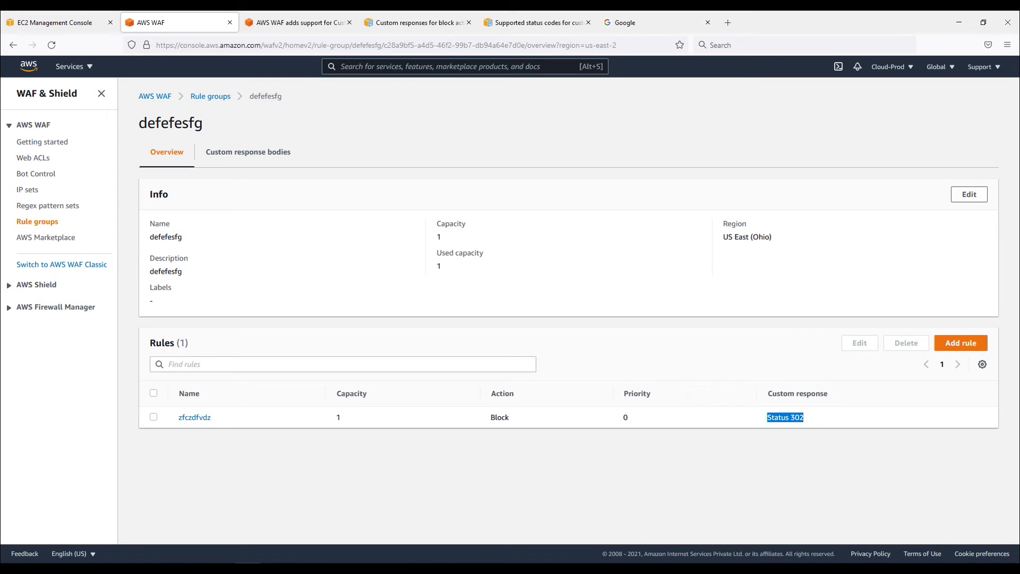
pyautogui.click(170, 566)
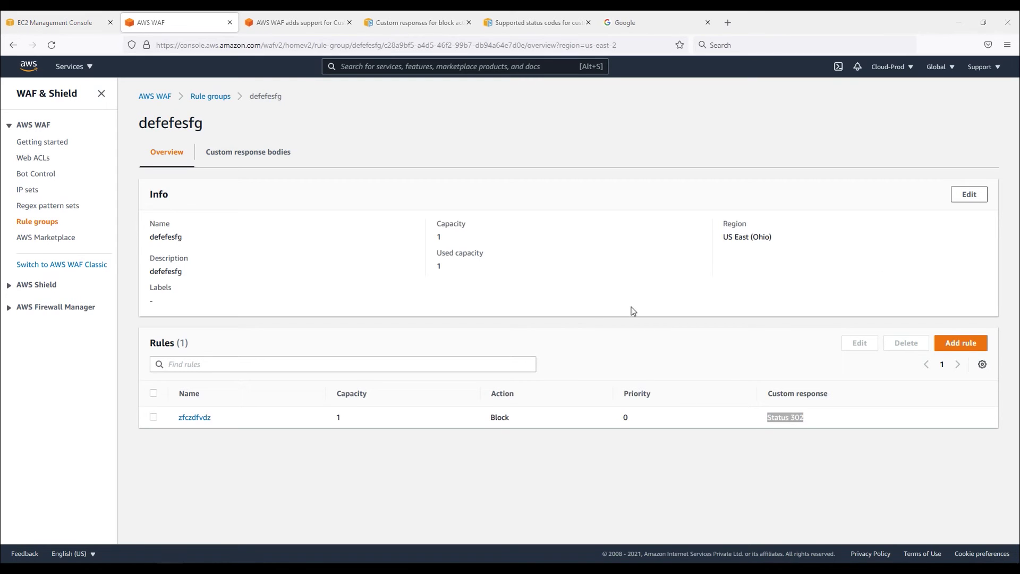
pyautogui.click(237, 155)
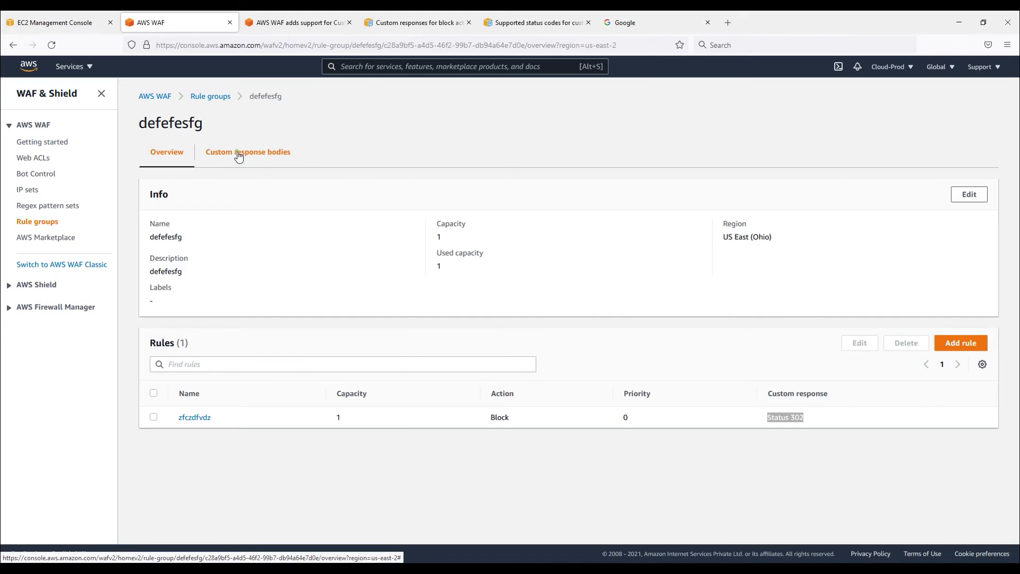
pyautogui.click(176, 155)
pyautogui.moveTo(815, 421); pyautogui.dragTo(766, 419)
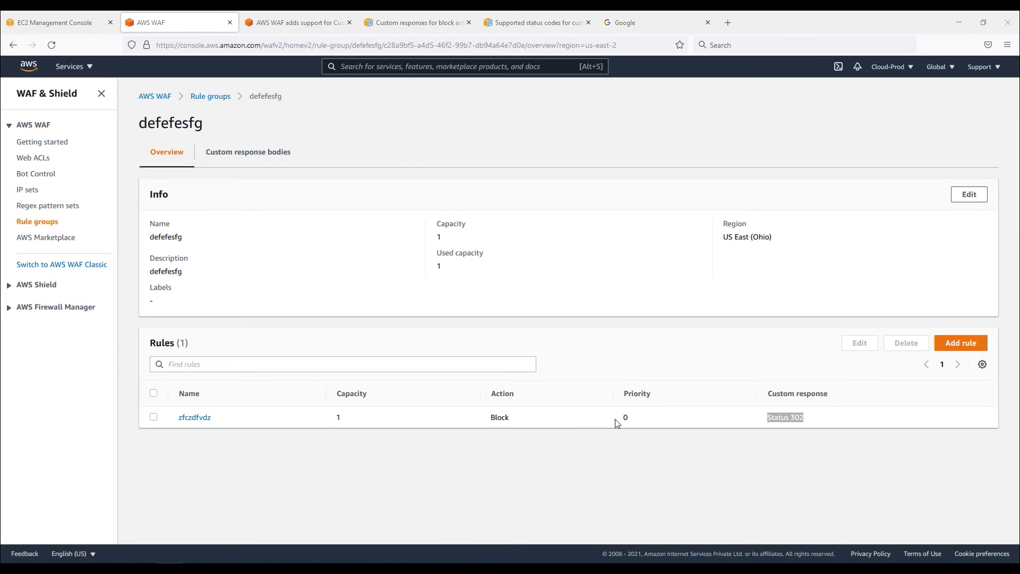
pyautogui.doubleClick(511, 420)
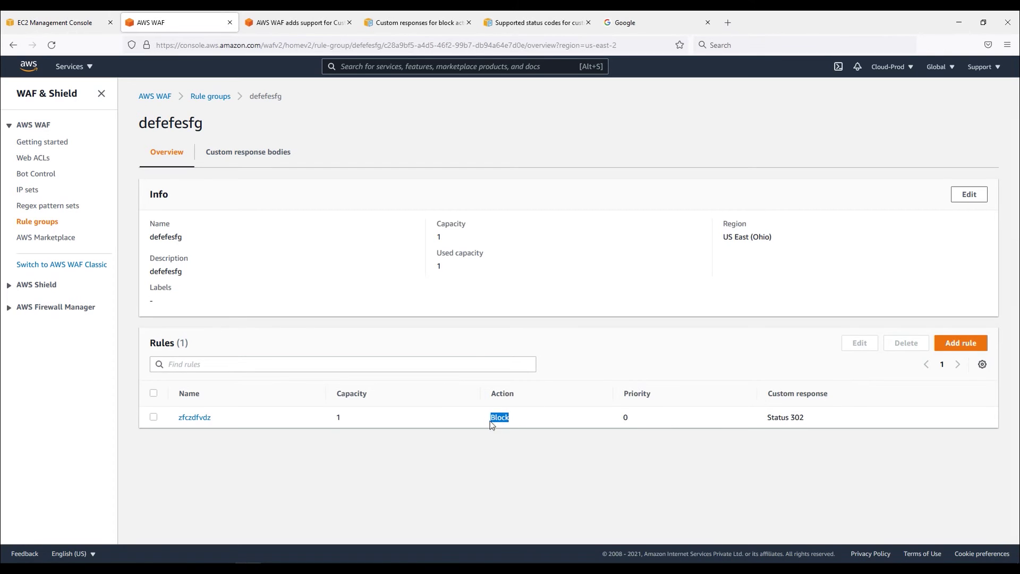
# Step: Open the zfczdfvdz rule for editing, examine the custom request options for the Allow and Count actions, and cancel the edit
pyautogui.click(153, 417)
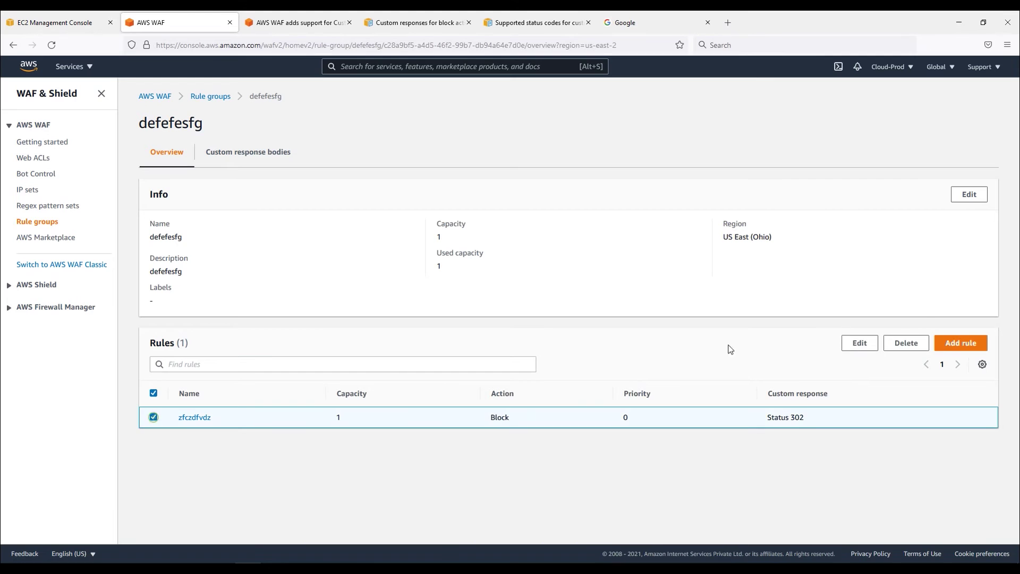
pyautogui.click(874, 346)
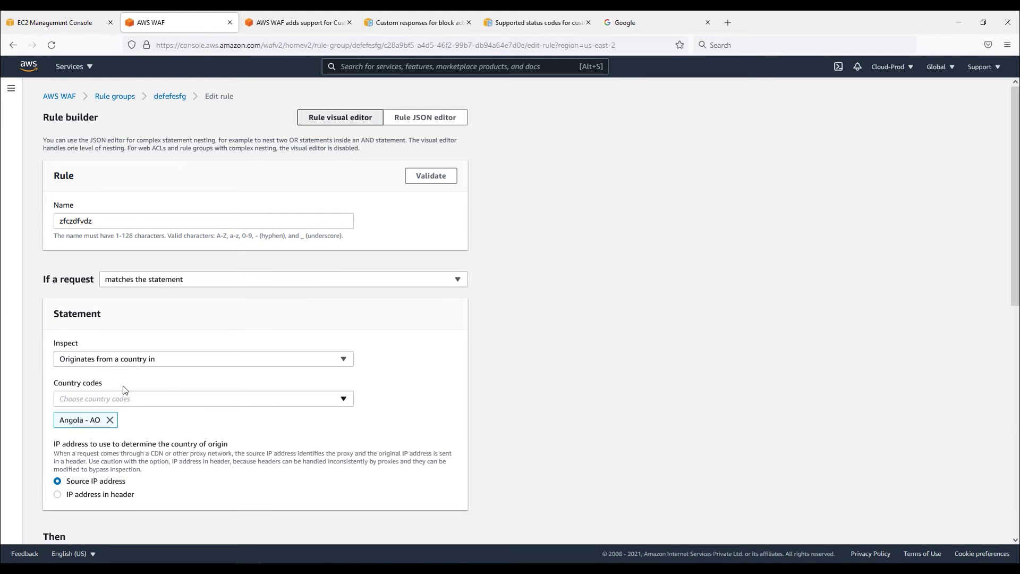
pyautogui.scroll(-8, 149, 375)
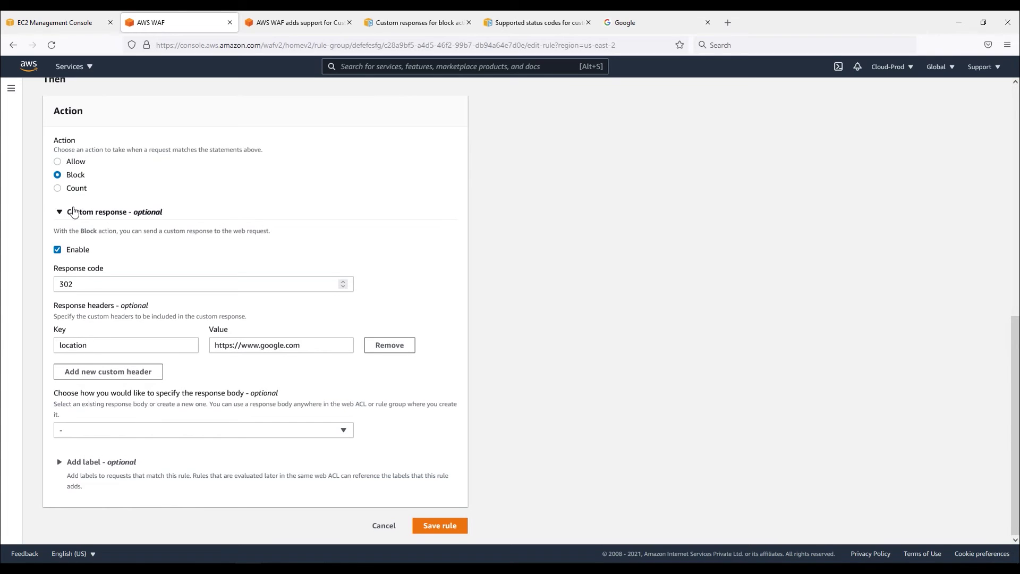
pyautogui.click(73, 162)
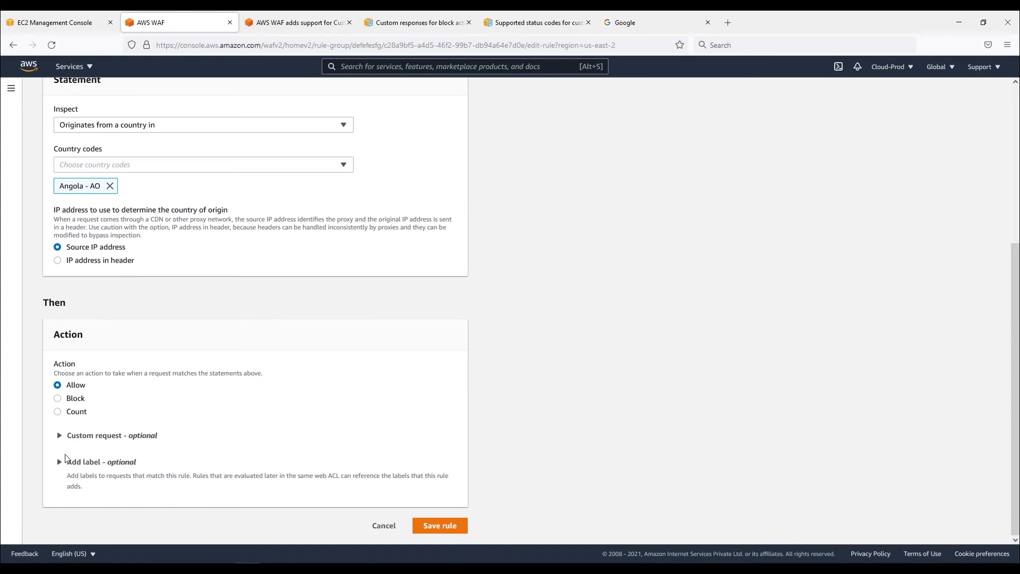
pyautogui.click(87, 436)
pyautogui.scroll(-2, 170, 468)
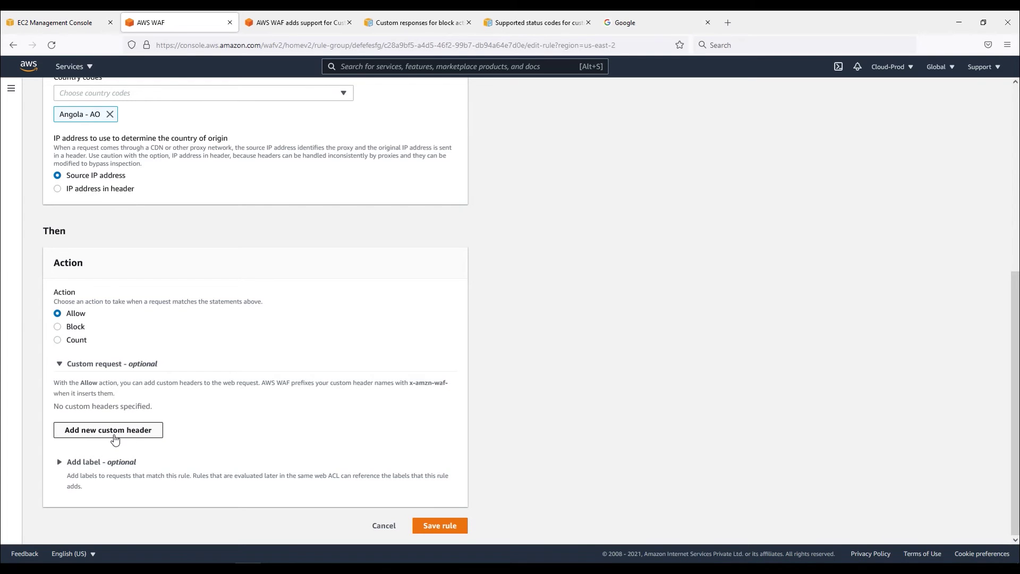
pyautogui.click(70, 339)
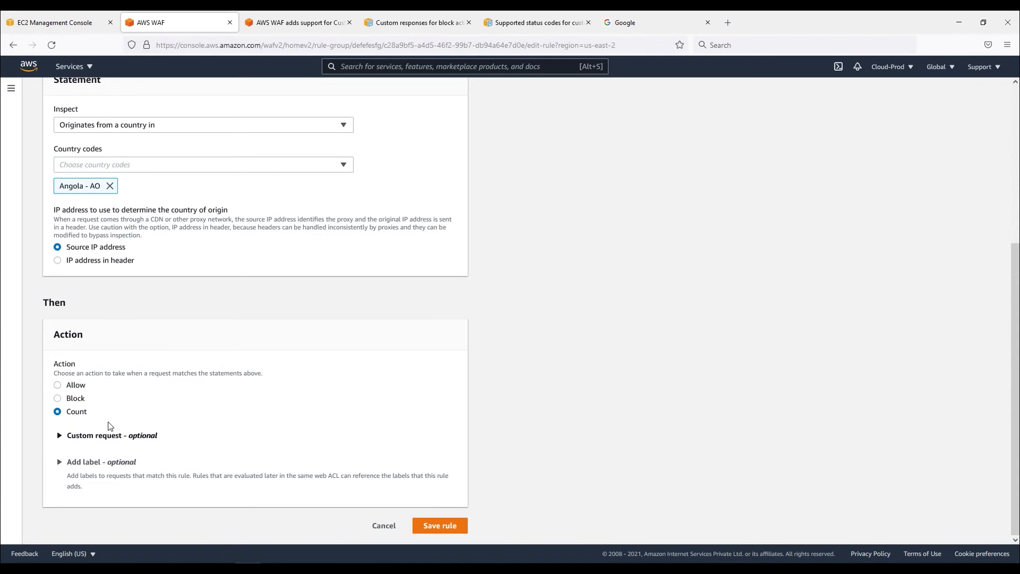
pyautogui.click(112, 436)
pyautogui.scroll(-2, 125, 436)
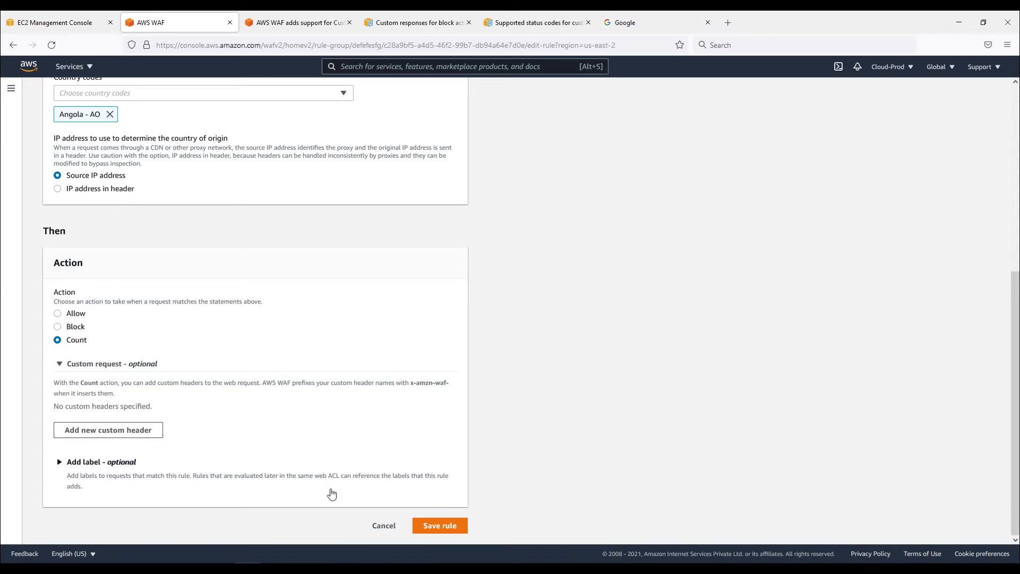
pyautogui.click(384, 525)
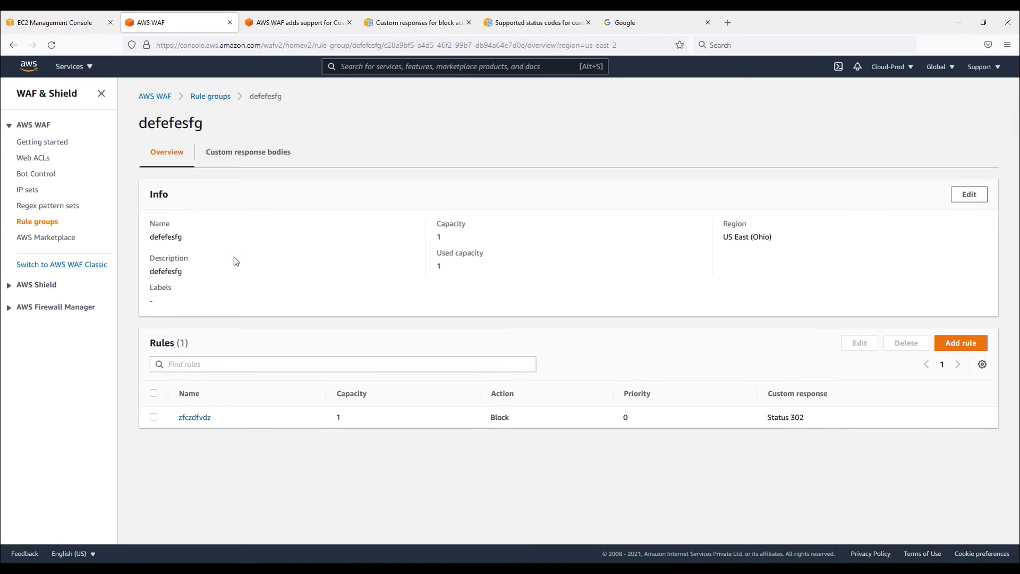
# Step: Return to the rule groups list and reload the demo website in the other browser window to check access
pyautogui.click(208, 96)
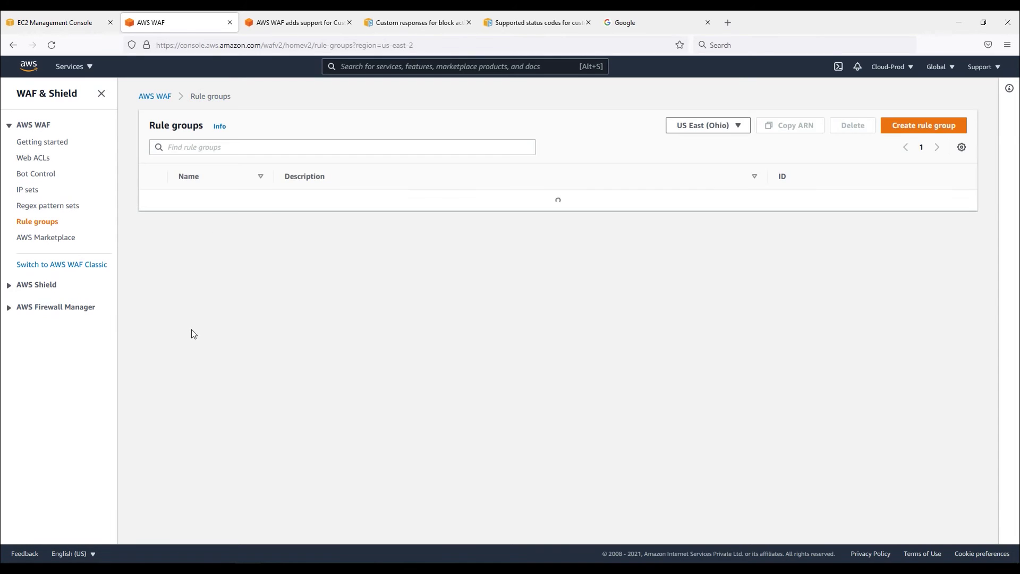
pyautogui.moveTo(262, 222); pyautogui.dragTo(204, 238)
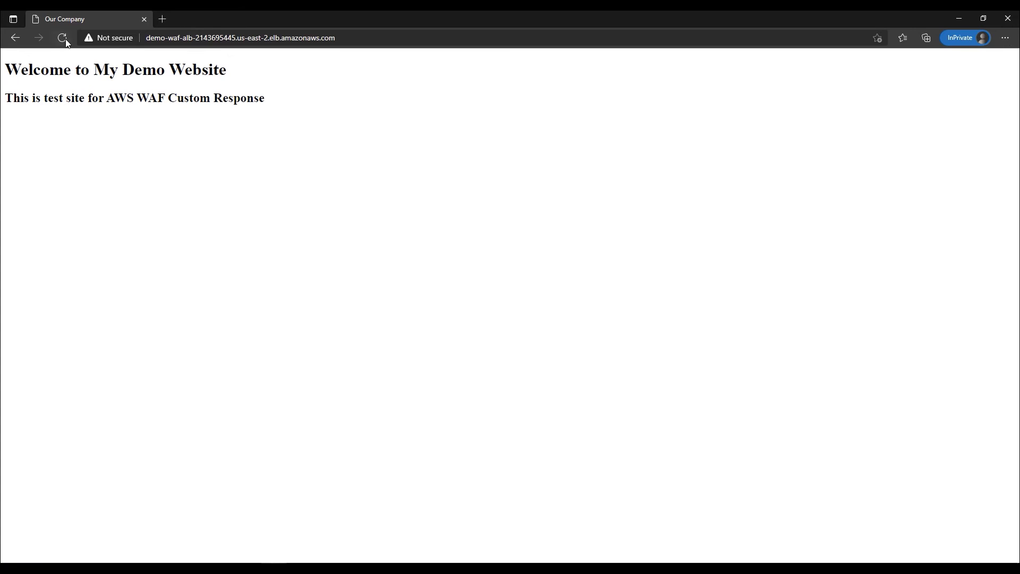
pyautogui.click(62, 38)
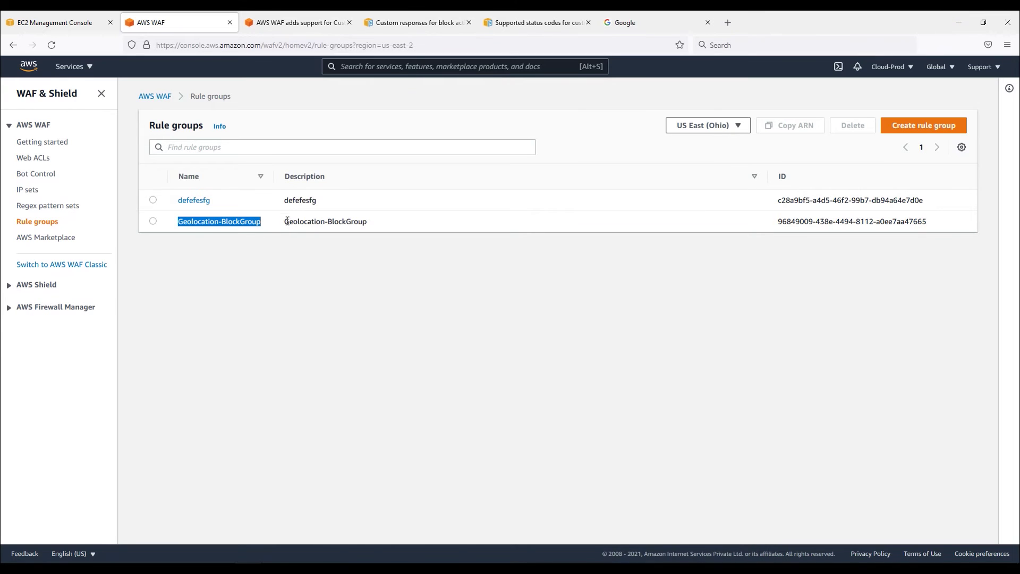
# Step: Open Geolocation-BlockRule-1 in the Geolocation-BlockGroup rule group for editing and add India - IN to its country codes
pyautogui.click(153, 222)
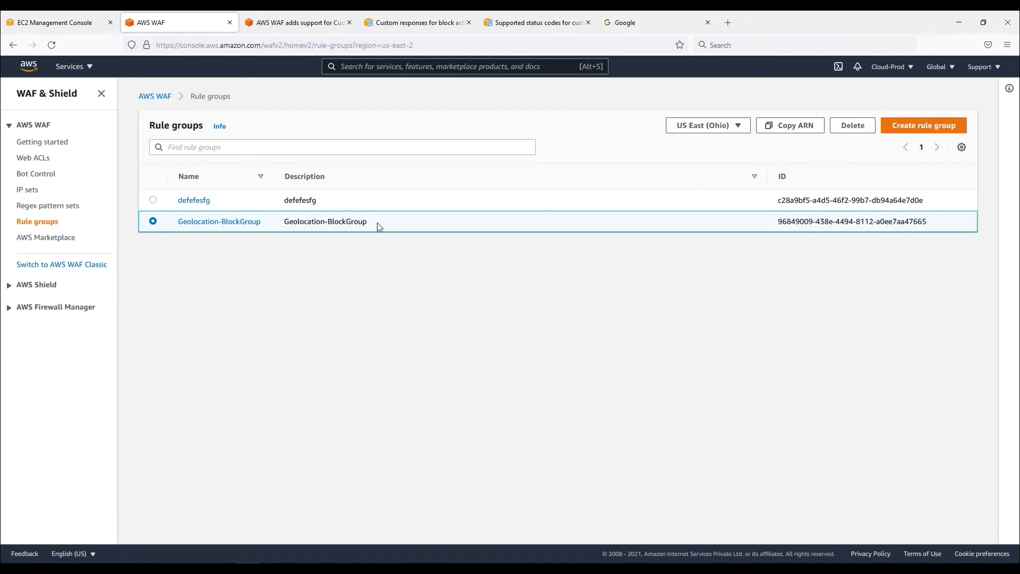
pyautogui.click(247, 223)
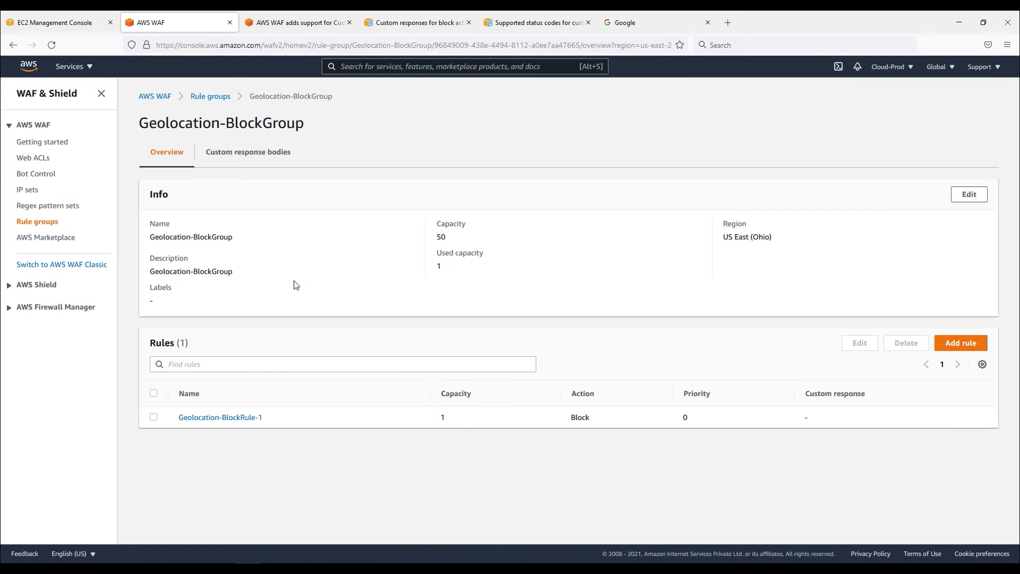
pyautogui.click(153, 417)
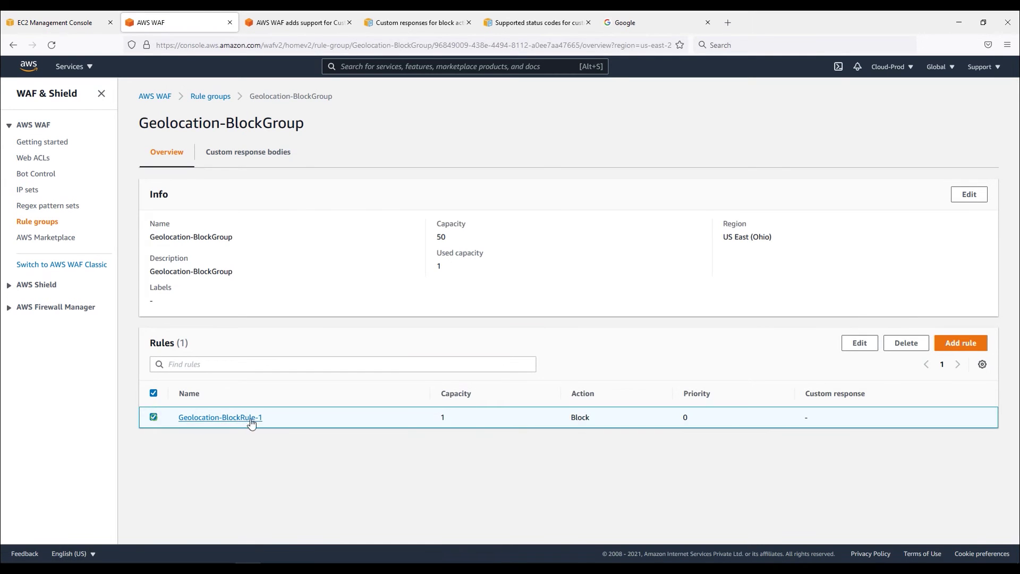
pyautogui.click(868, 348)
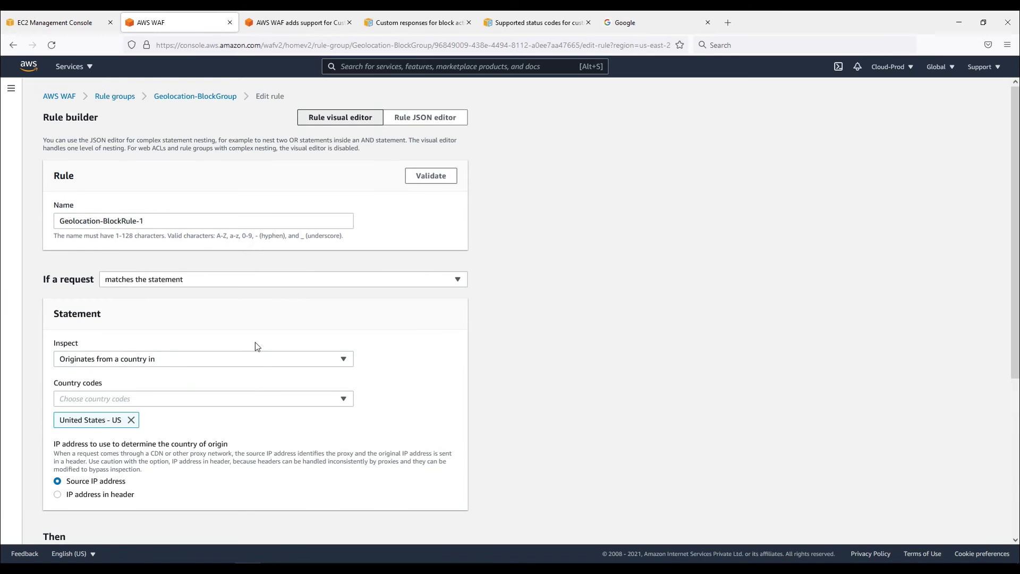
pyautogui.scroll(-3, 255, 345)
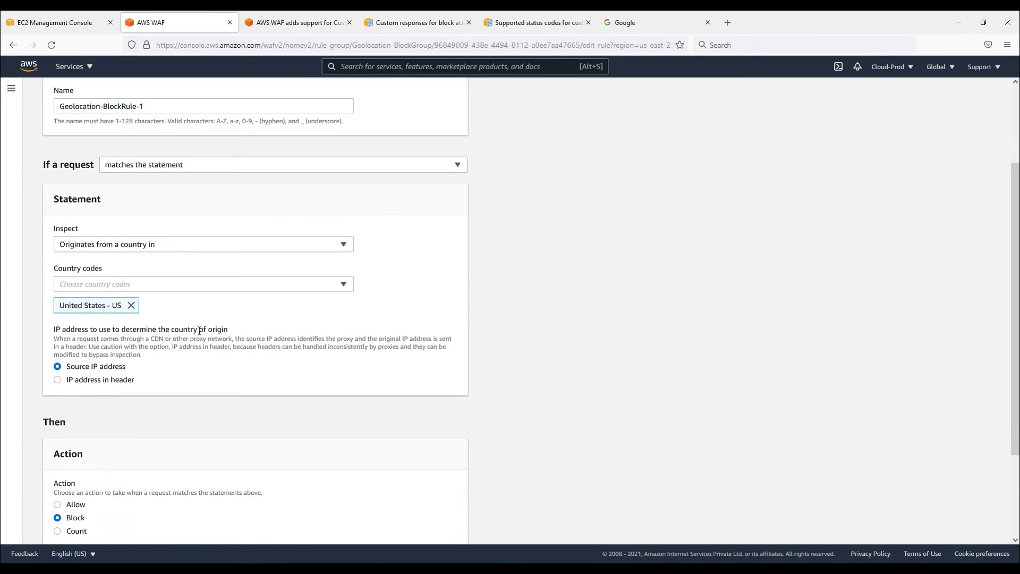
pyautogui.click(344, 284)
pyautogui.write('ind')
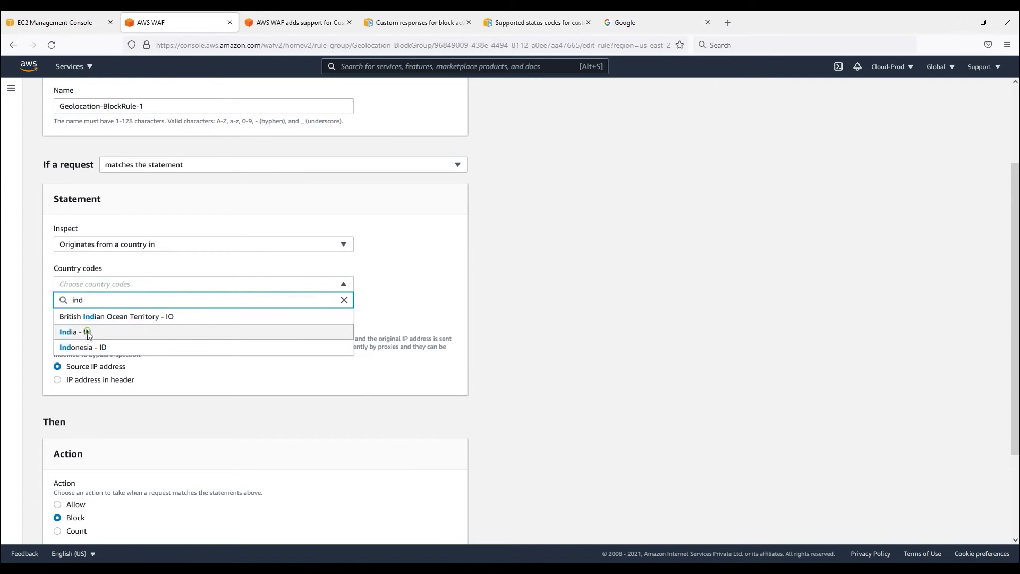
pyautogui.click(88, 332)
# Step: Enable a custom response for the Block action of Geolocation-BlockRule-1 and set the response code to 302
pyautogui.scroll(-3, 74, 322)
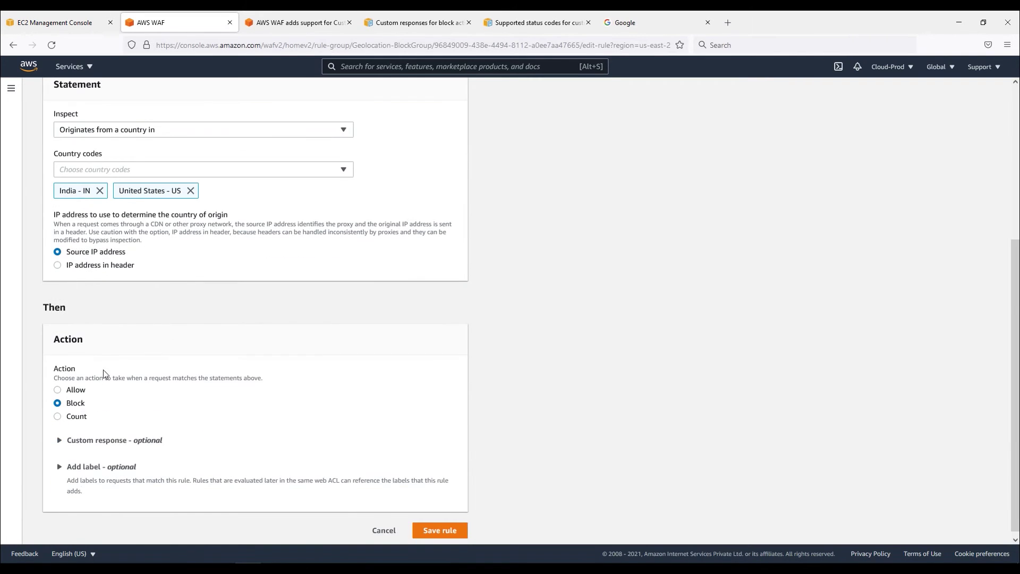
pyautogui.click(101, 436)
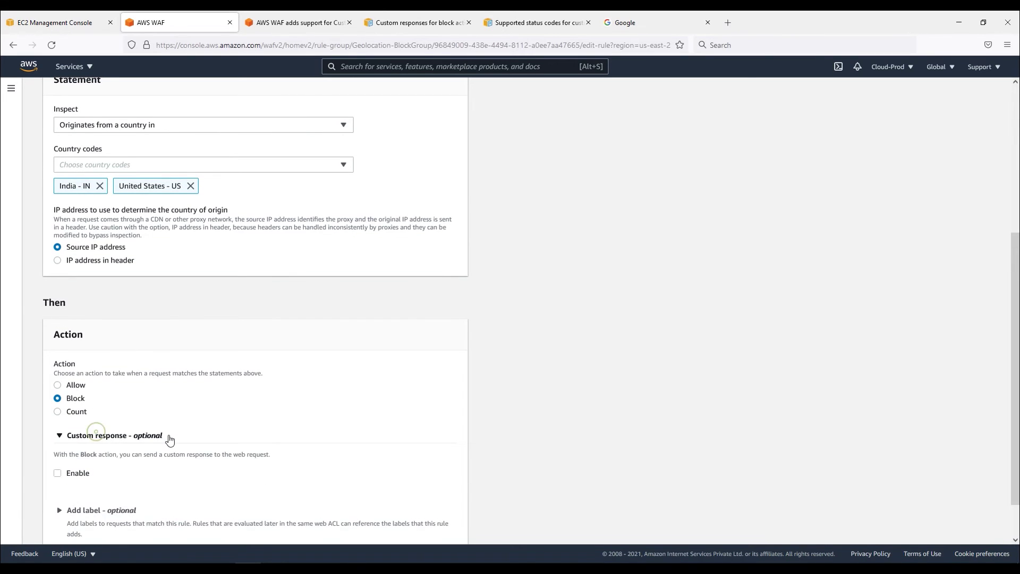
pyautogui.scroll(-1, 133, 436)
pyautogui.click(85, 425)
pyautogui.scroll(-2, 190, 419)
pyautogui.click(92, 343)
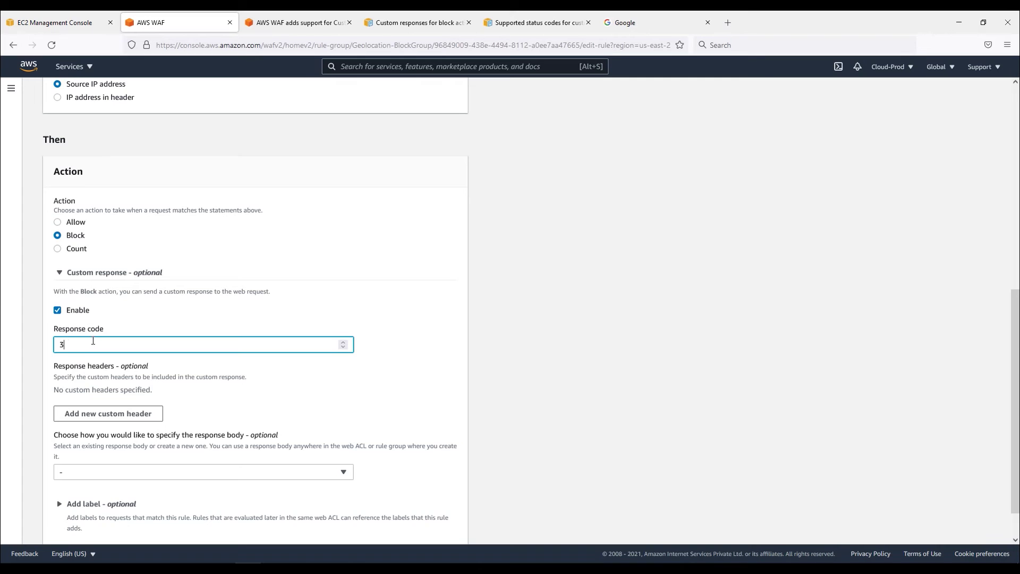
pyautogui.scroll(-1, 166, 388)
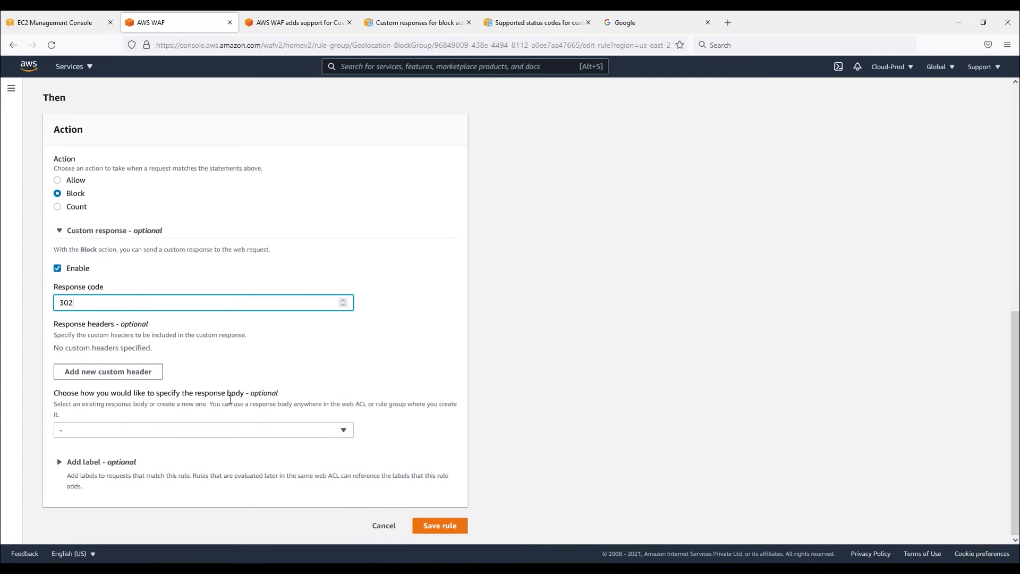
# Step: Add a custom response header with the key Location to the Block action of Geolocation-BlockRule-1
pyautogui.moveTo(285, 392); pyautogui.dragTo(143, 393)
pyautogui.click(178, 372)
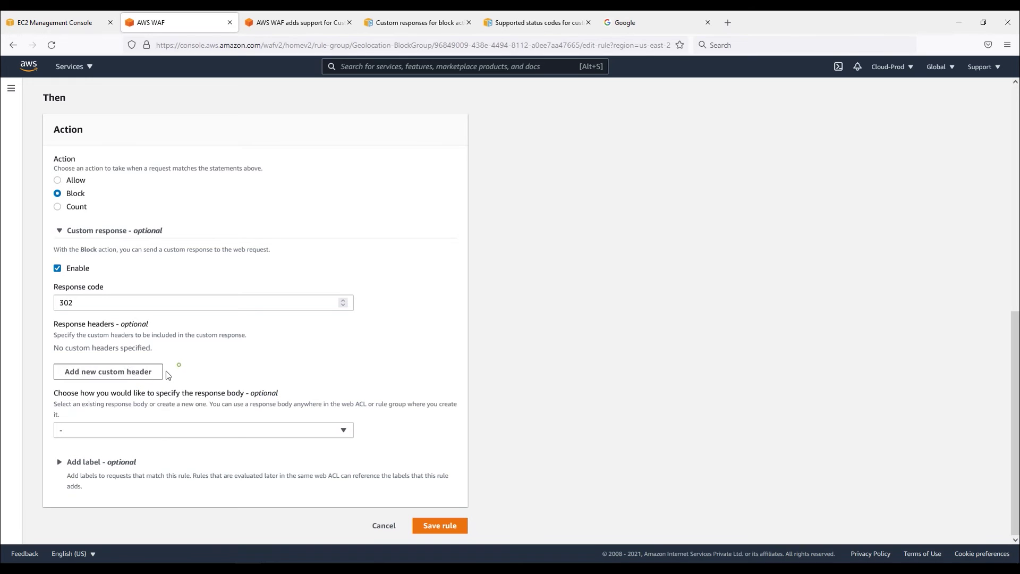
pyautogui.click(125, 374)
pyautogui.click(96, 365)
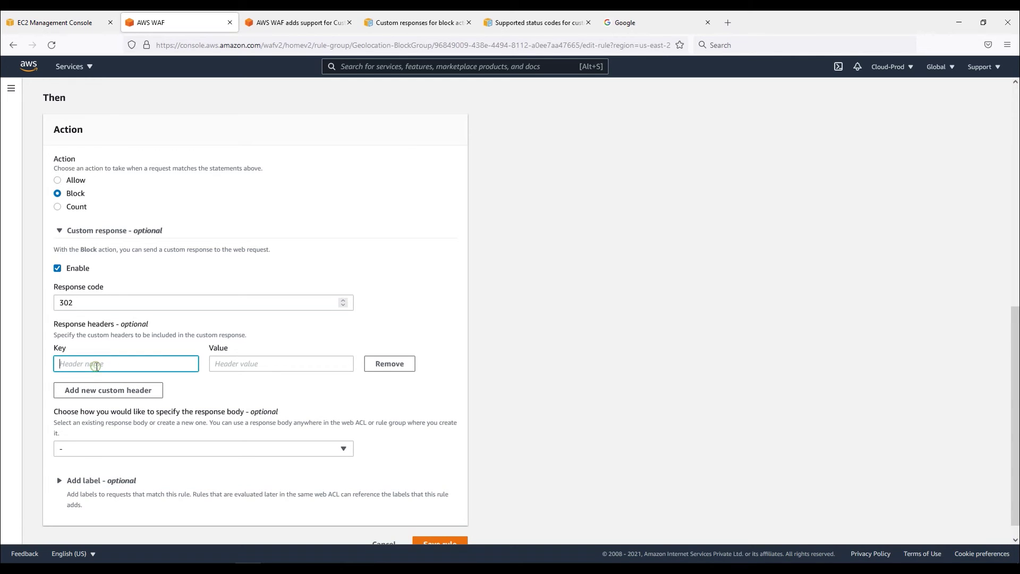
pyautogui.write('Location')
pyautogui.press('Tab')
pyautogui.click(640, 22)
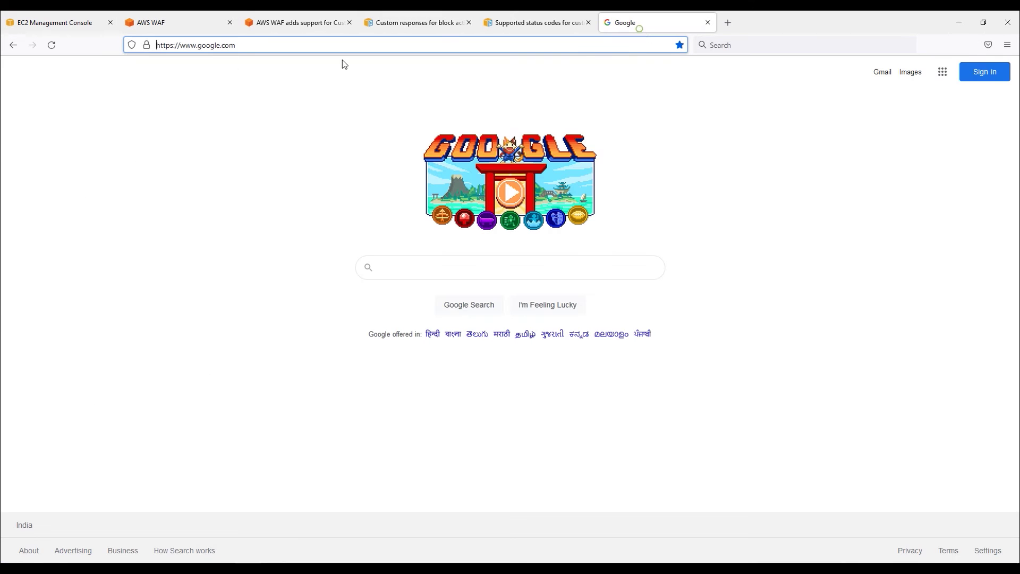
pyautogui.click(245, 49)
pyautogui.tripleClick(245, 48)
pyautogui.hotkey('ctrl', 'c')
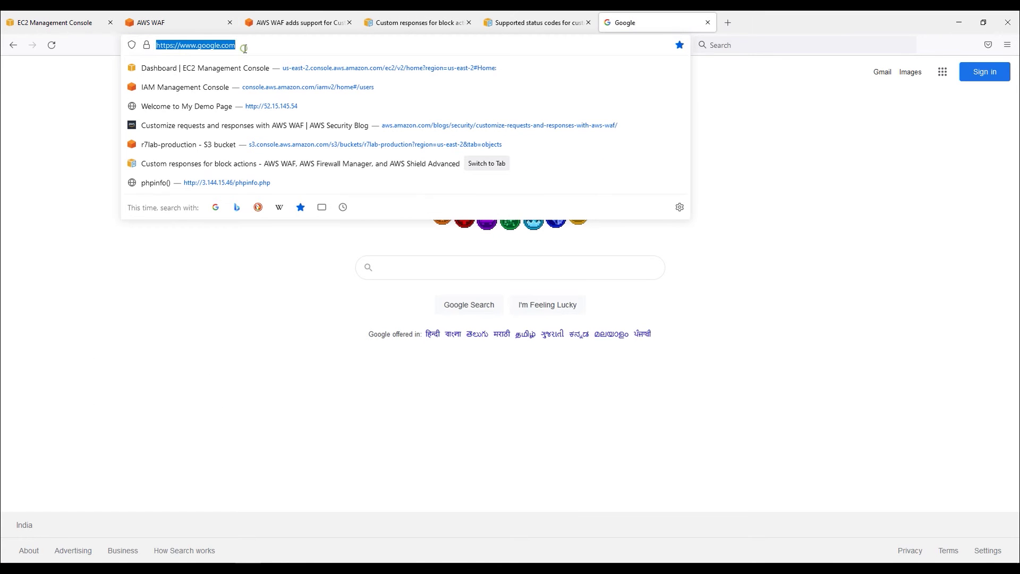
pyautogui.click(210, 23)
pyautogui.click(264, 365)
pyautogui.hotkey('ctrl', 'v')
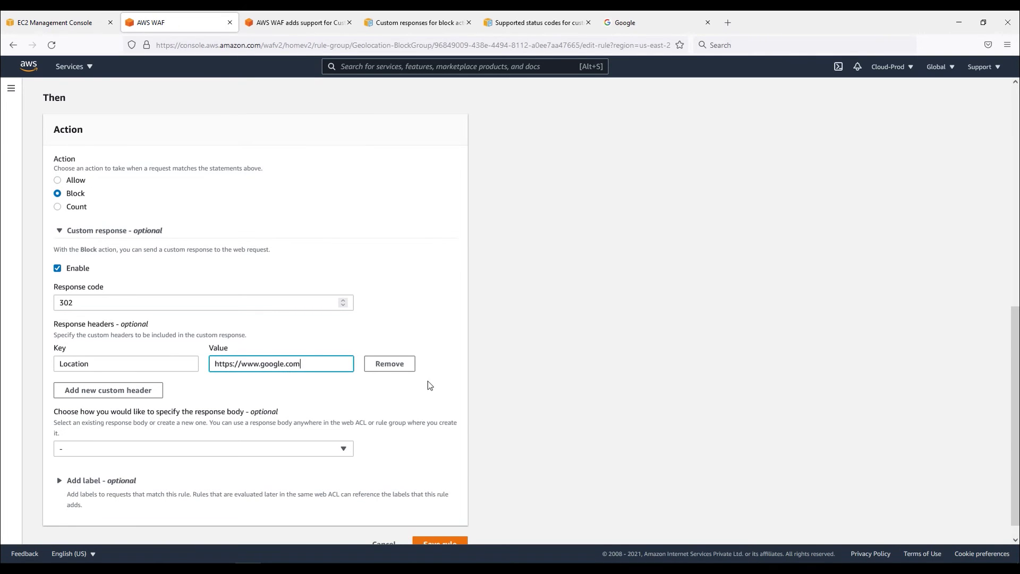
# Step: Save the edited Geolocation-BlockRule-1 and keep the rule priority as it is
pyautogui.scroll(-1, 461, 407)
pyautogui.click(451, 526)
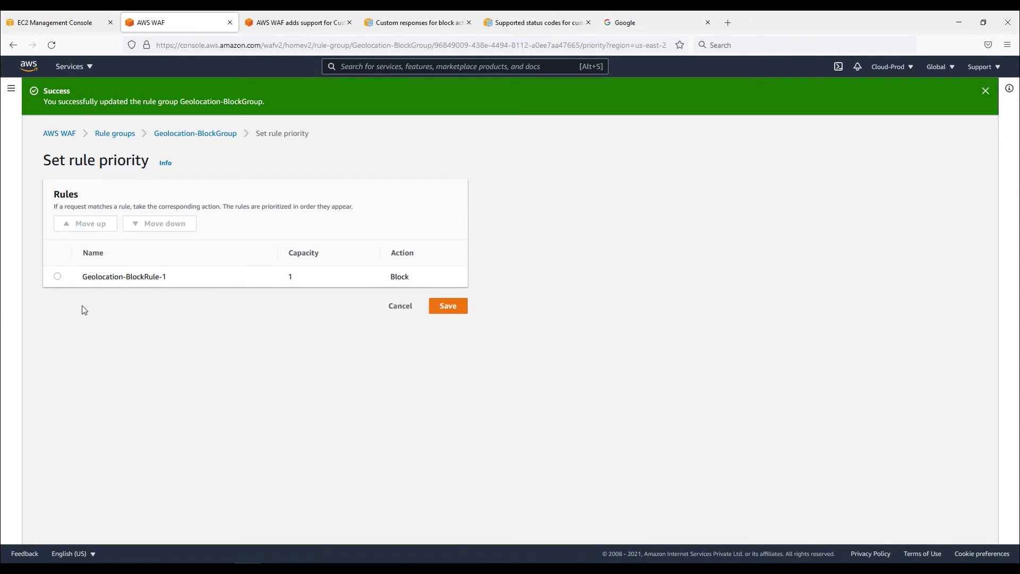
pyautogui.click(451, 311)
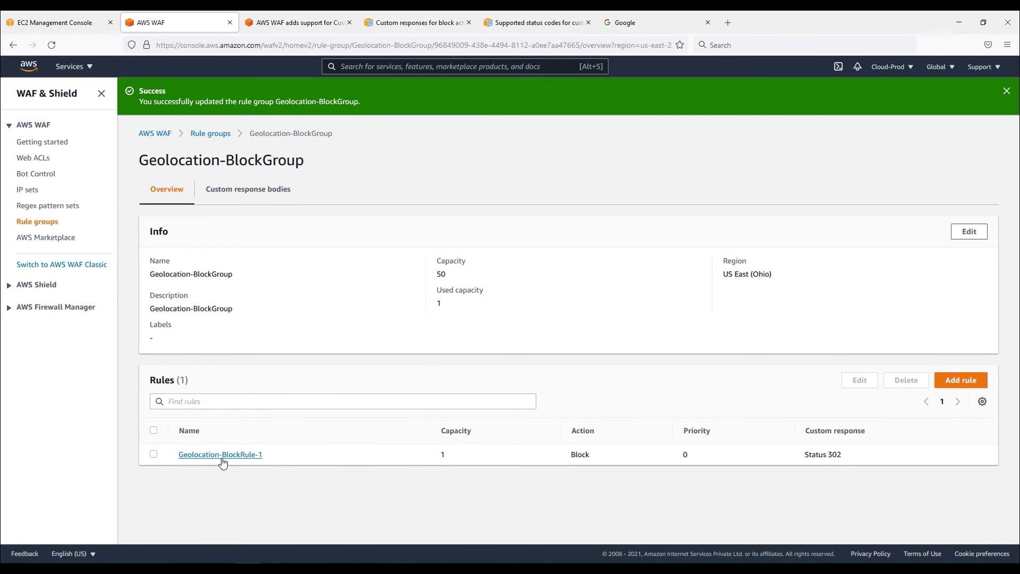
# Step: Check the custom response status and custom response bodies of Geolocation-BlockGroup, and dismiss the success notification
pyautogui.moveTo(847, 457); pyautogui.dragTo(811, 456)
pyautogui.click(248, 192)
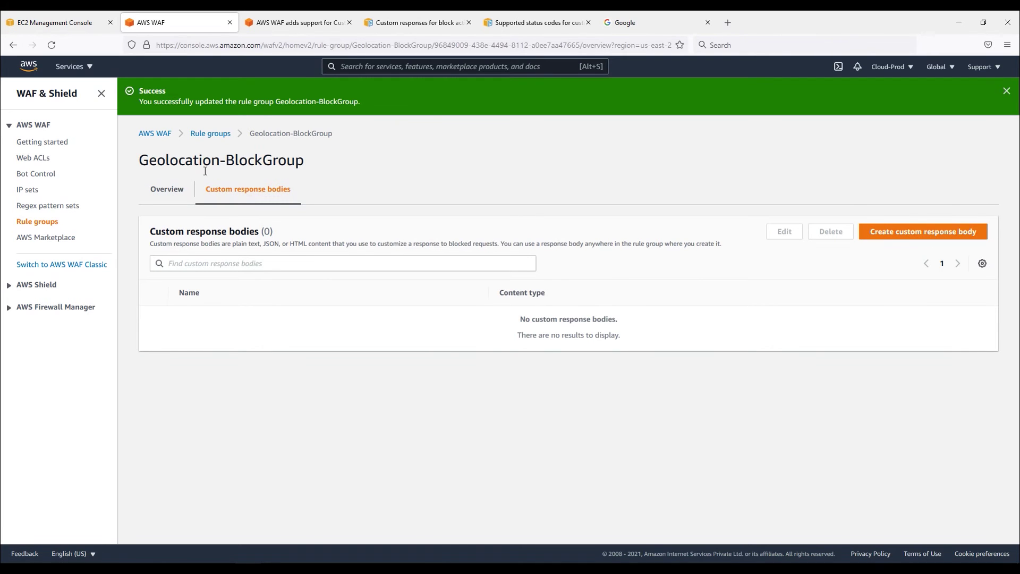
pyautogui.click(169, 190)
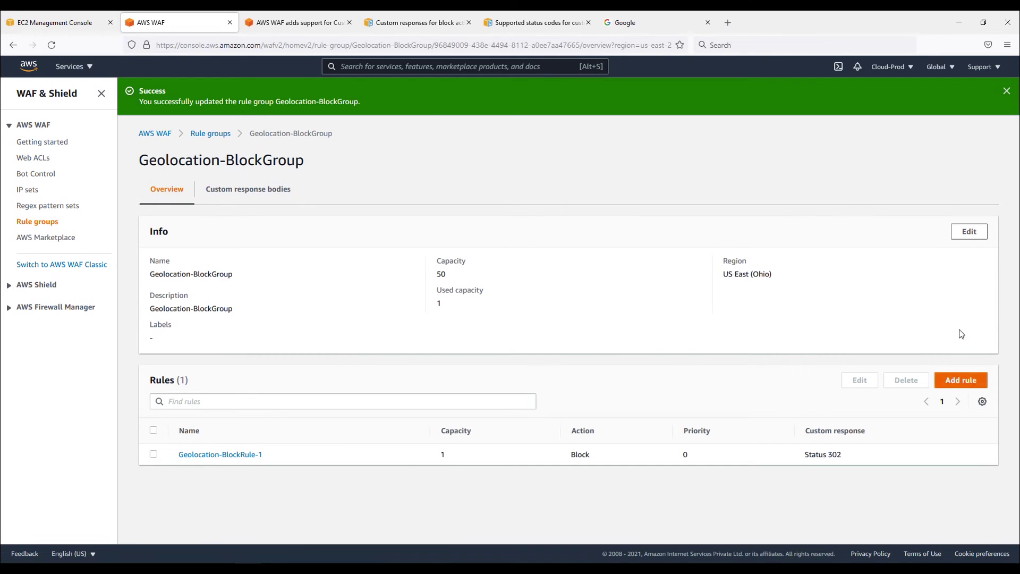
pyautogui.click(1006, 91)
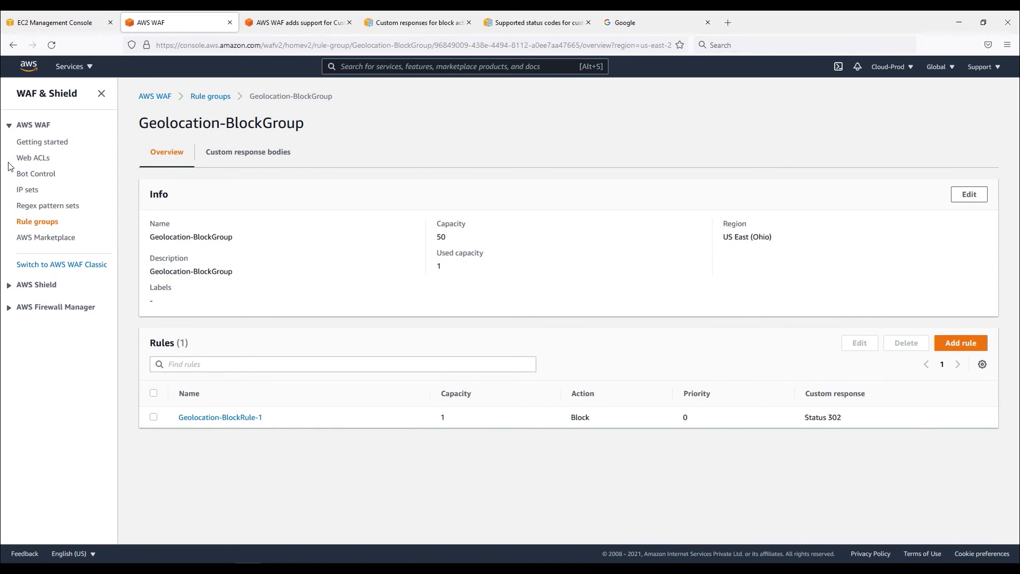
# Step: Open the rules of the demo-waf web ACL, check the GeoLocation-BlockGroup entry, and refresh the page
pyautogui.click(35, 158)
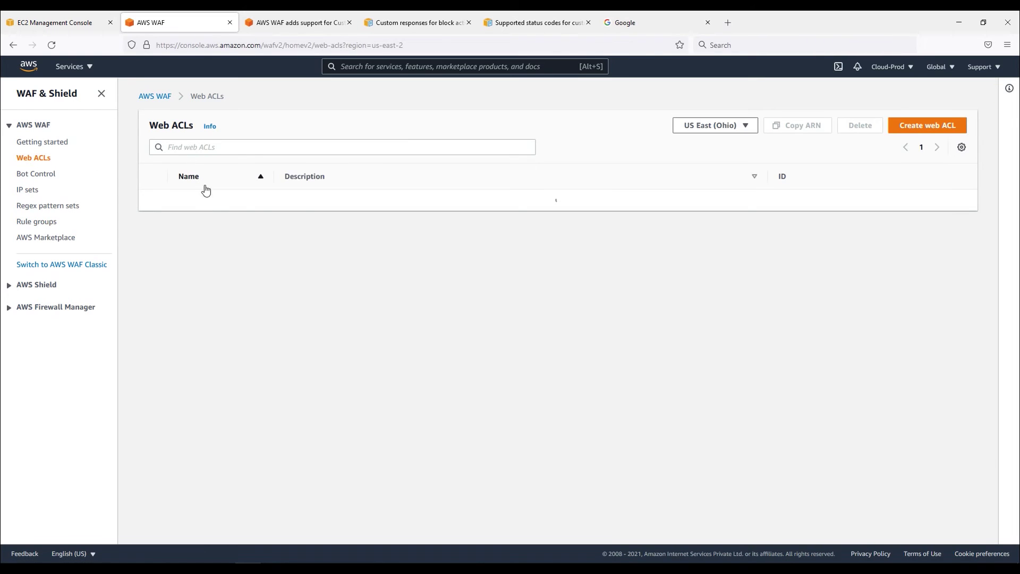
pyautogui.click(207, 202)
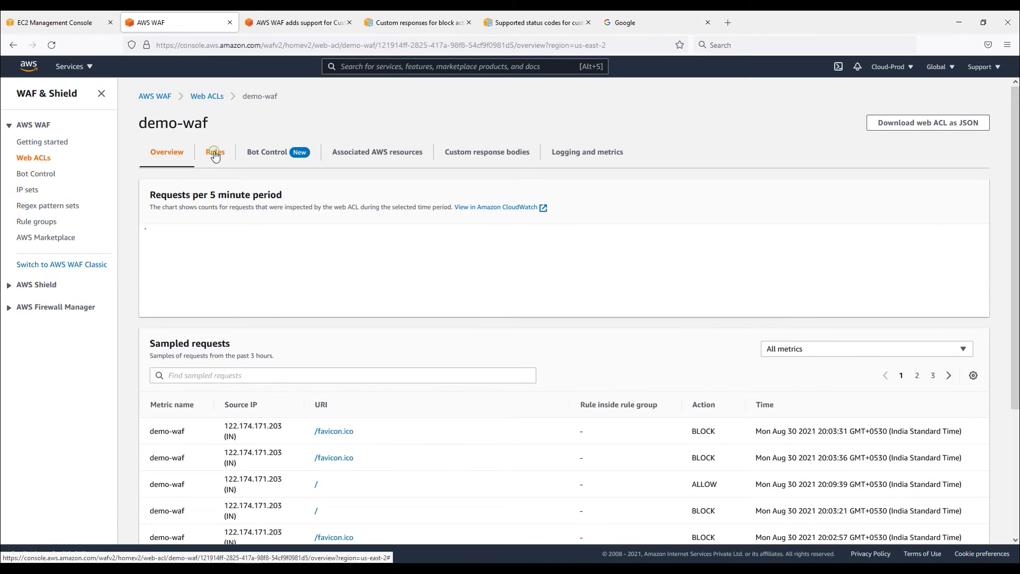
pyautogui.click(214, 154)
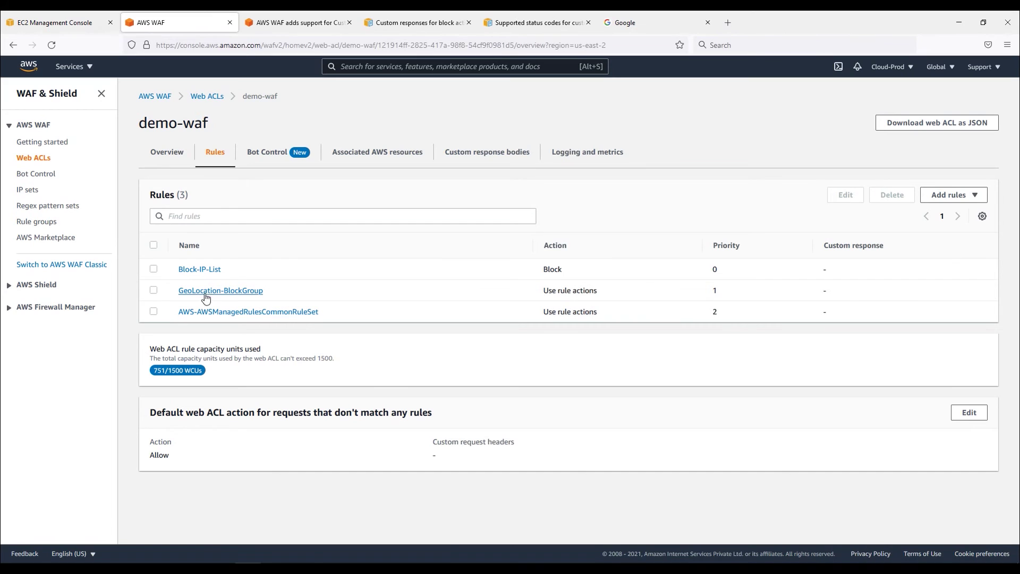
pyautogui.click(154, 290)
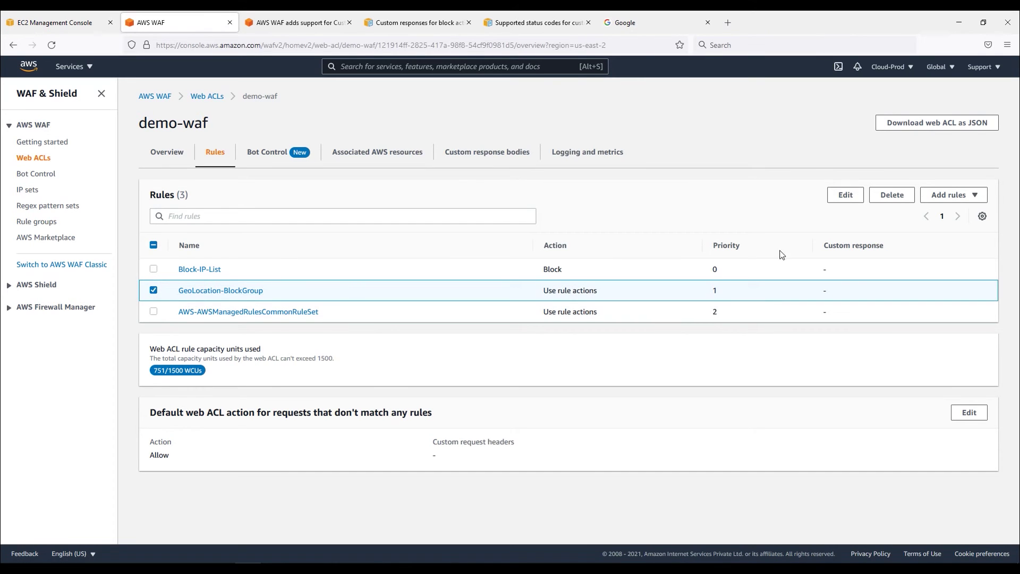
pyautogui.click(51, 44)
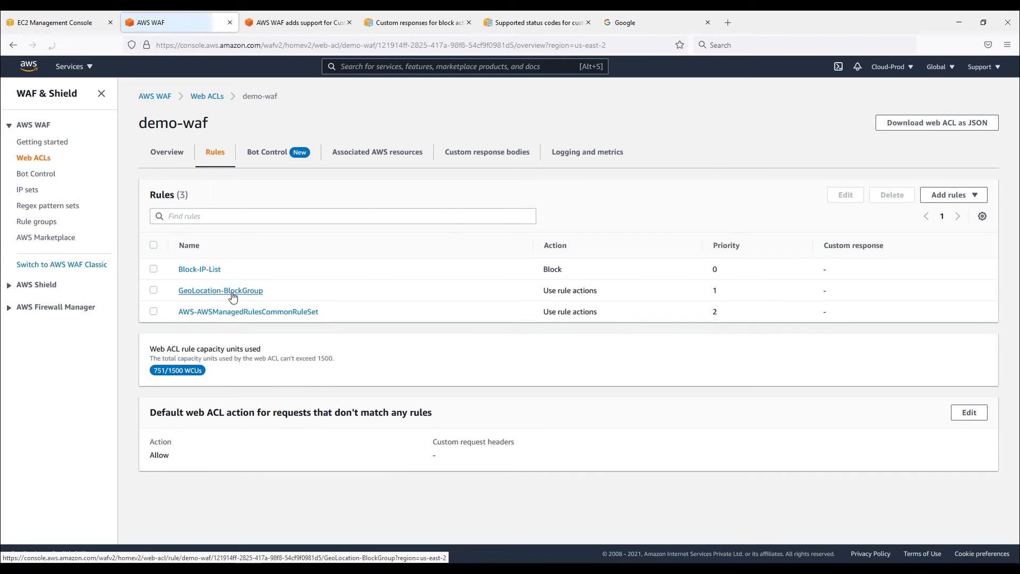
# Step: Open GeoLocation-BlockGroup in the demo-waf web ACL and examine its details, labels, contained rule and override action
pyautogui.click(232, 292)
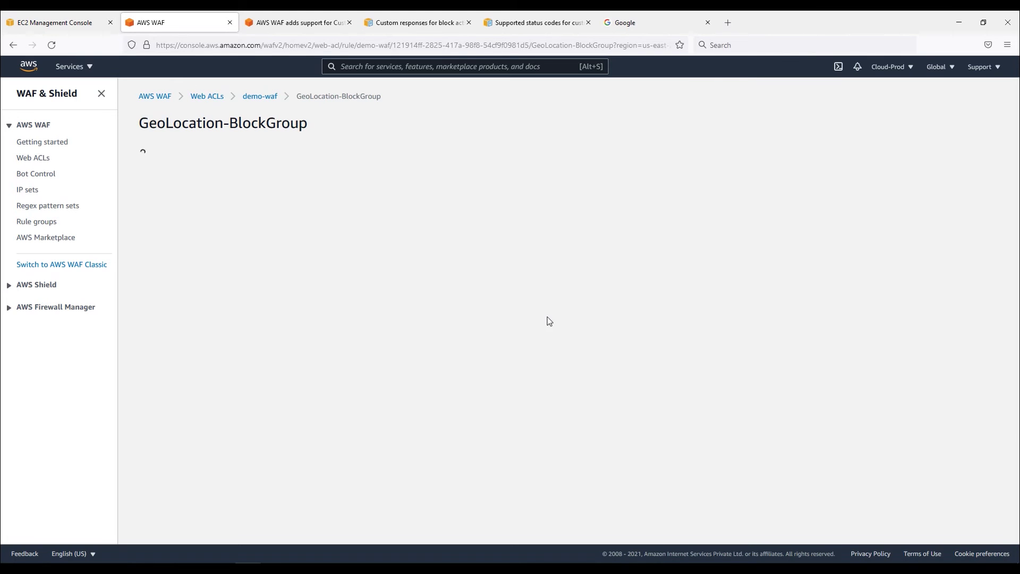
pyautogui.scroll(-3, 661, 318)
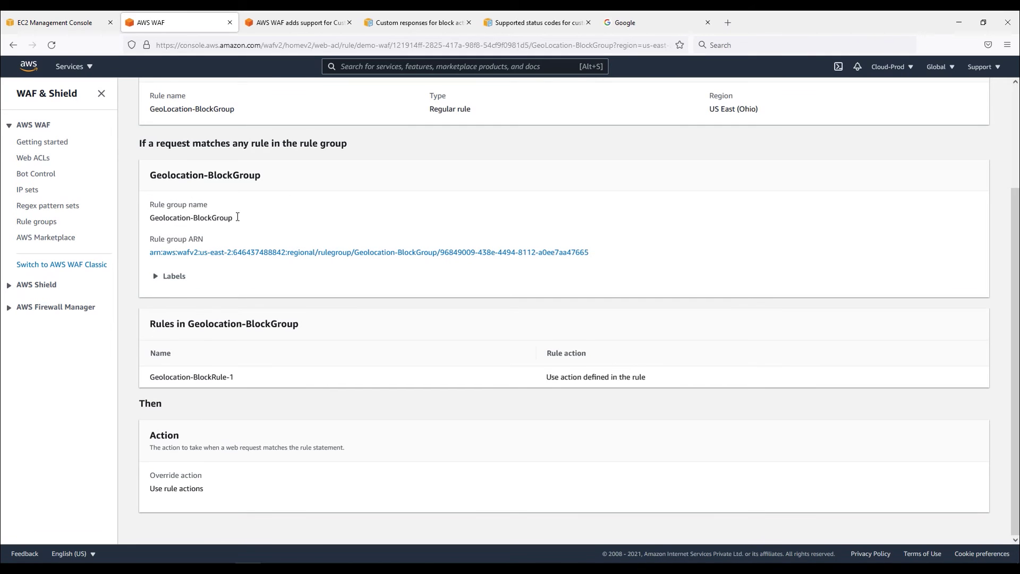
pyautogui.click(159, 276)
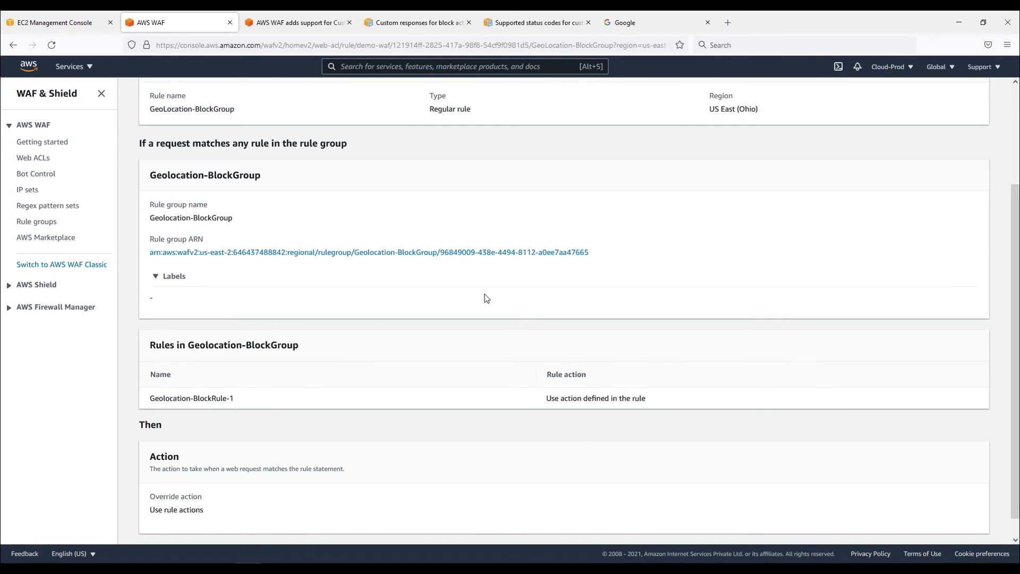
pyautogui.scroll(3, 484, 294)
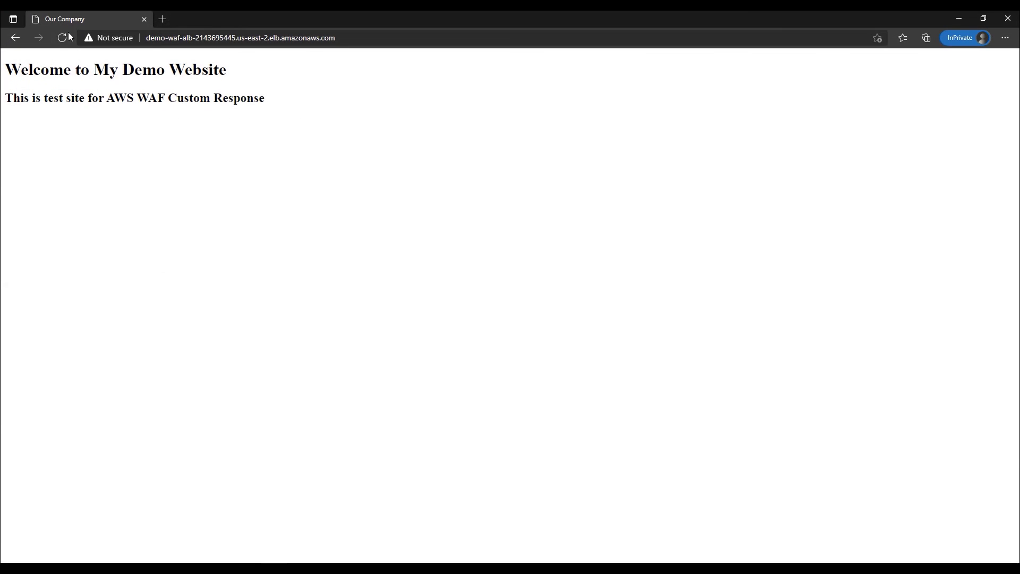
# Step: Switch to Microsoft Edge, reload the demo website to test the redirect, and open a new InPrivate window
pyautogui.click(62, 38)
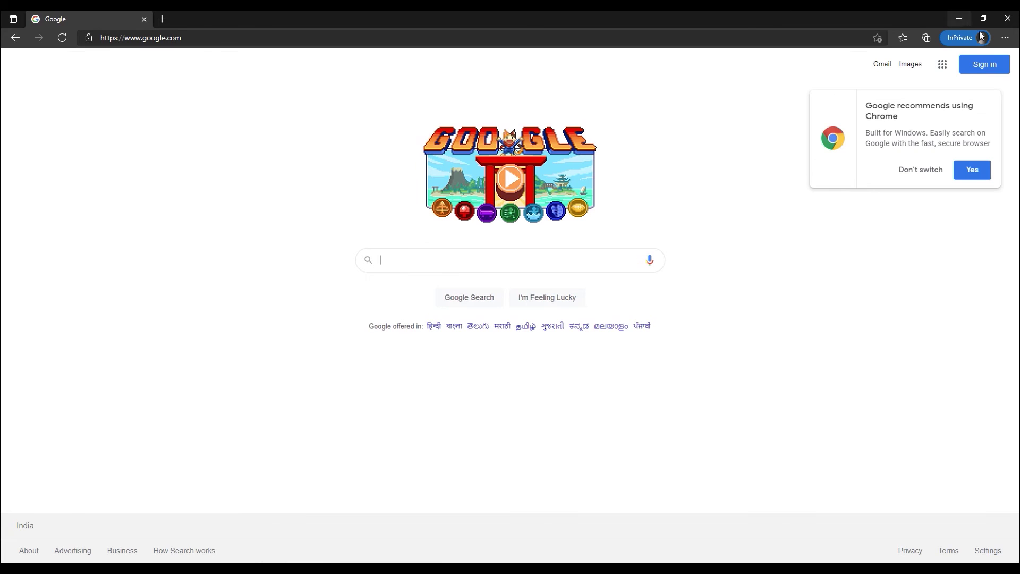
pyautogui.click(1005, 39)
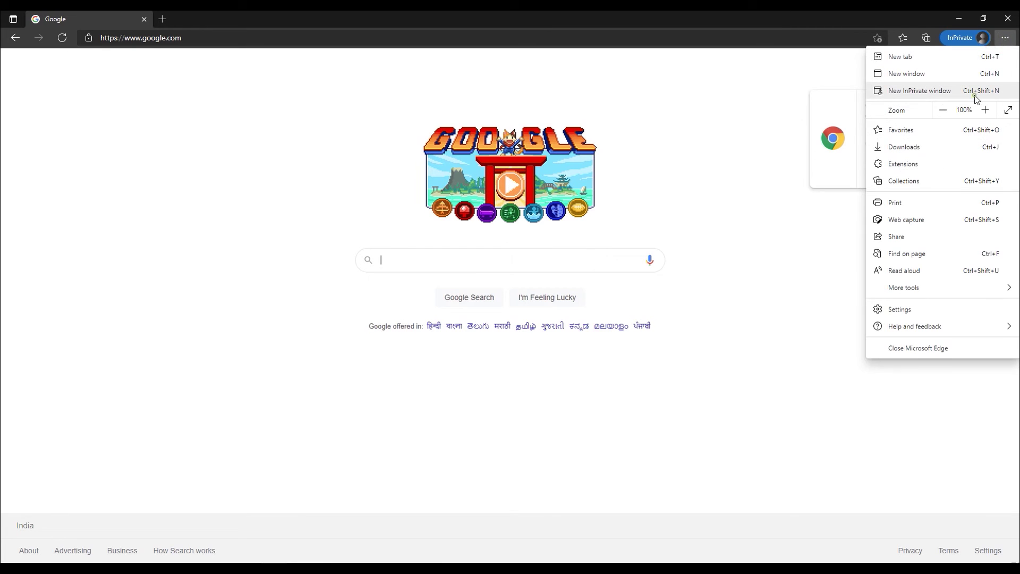
pyautogui.click(976, 94)
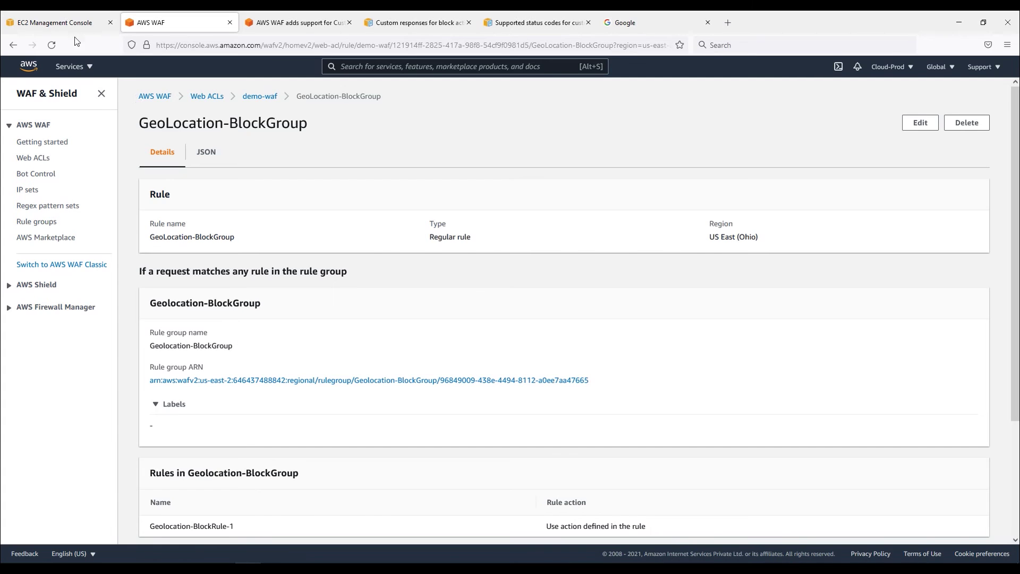
# Step: Copy the demo-waf-alb load balancer's DNS name from the EC2 console and load it in the new InPrivate window
pyautogui.hotkey('ctrl', 'pageup')
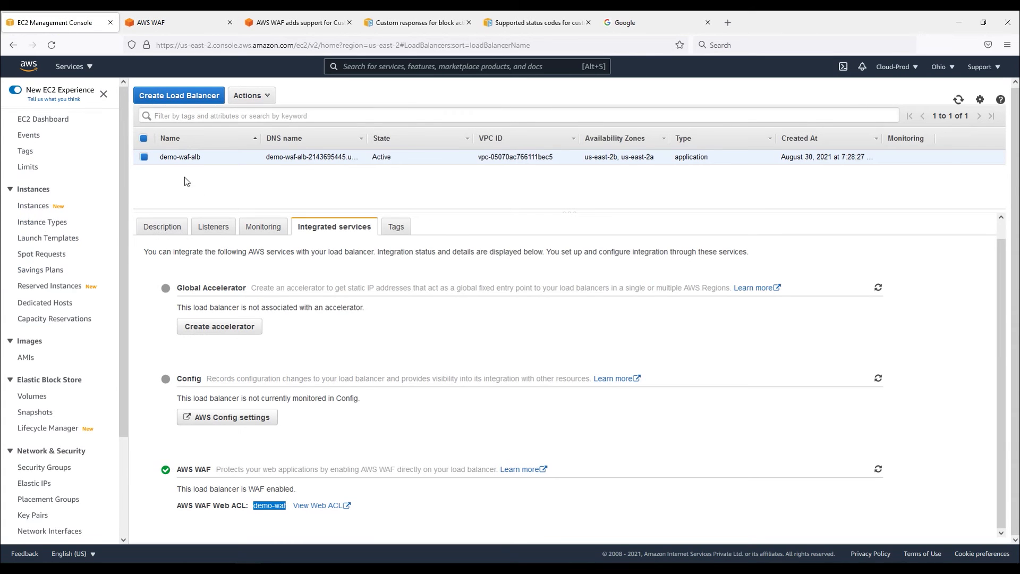
pyautogui.click(165, 229)
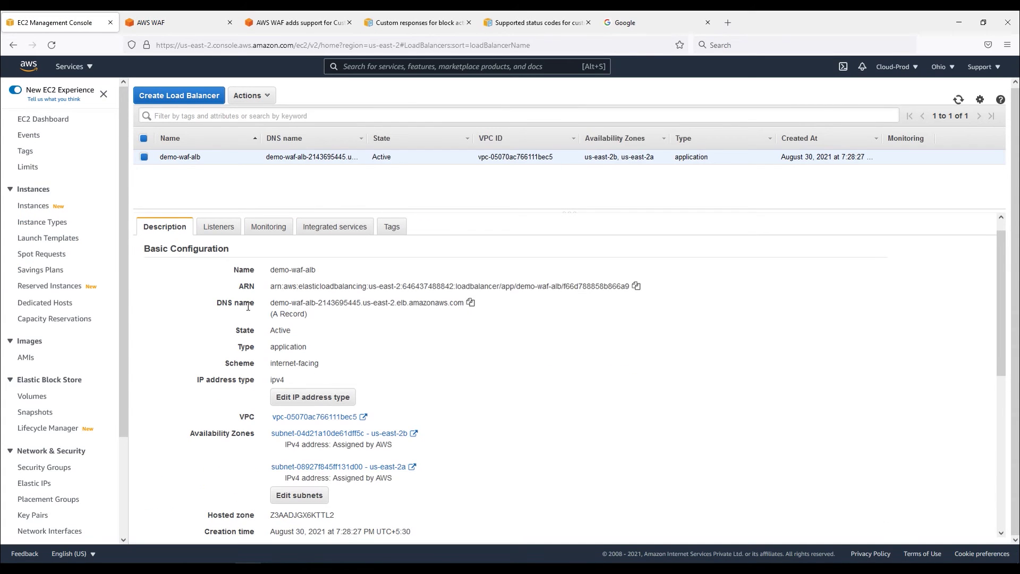
pyautogui.click(471, 302)
pyautogui.hotkey('alt', 'Tab')
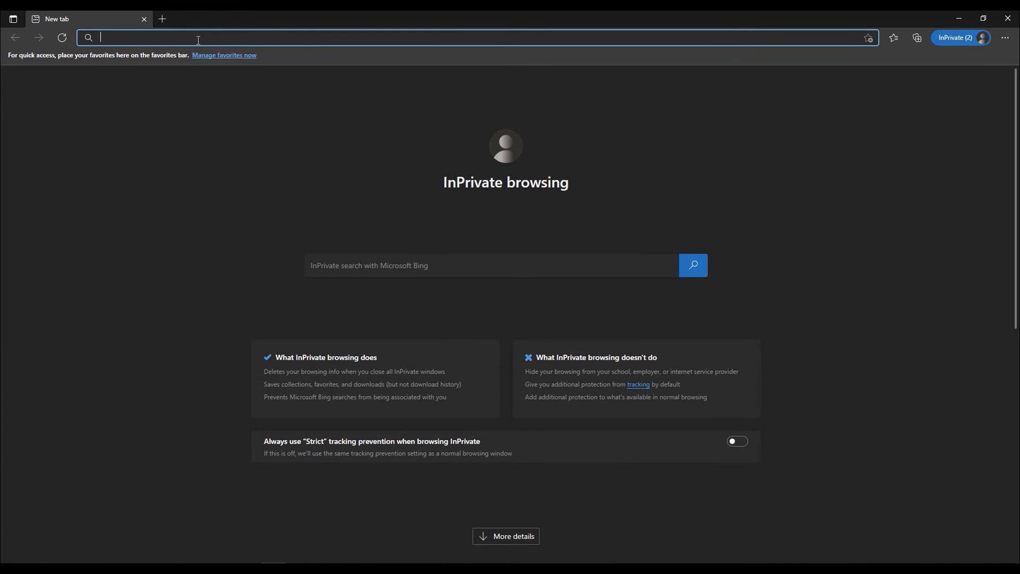
pyautogui.hotkey('ctrl', 'v')
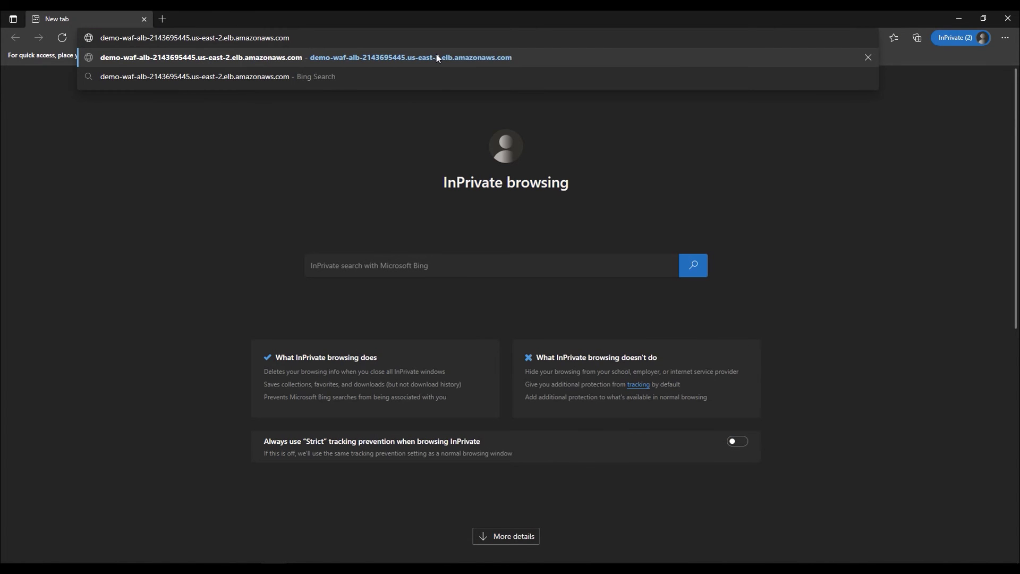
pyautogui.press('Return')
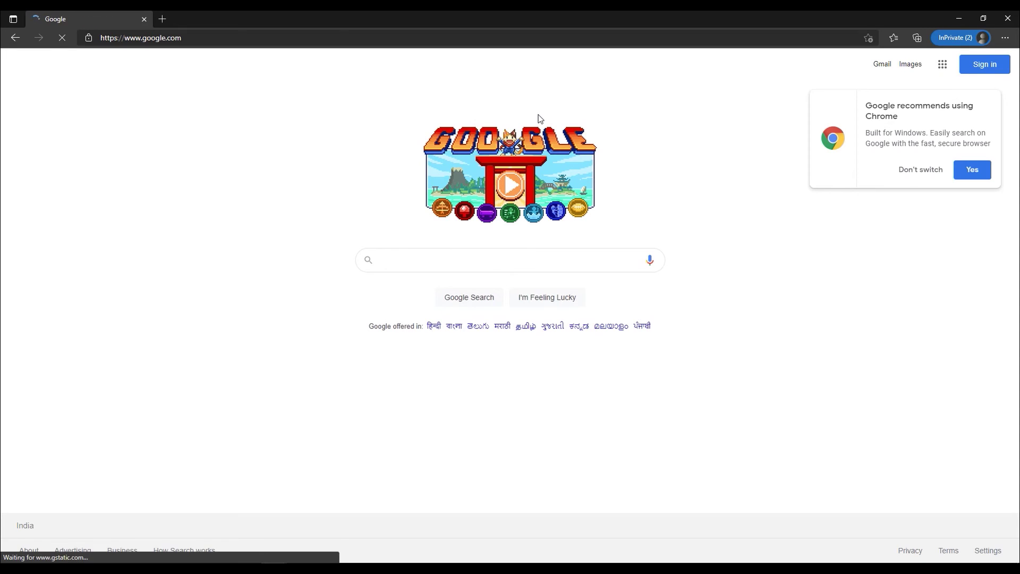
# Step: Search Google for "time" in the InPrivate window, clear the query, and close the window
pyautogui.click(491, 264)
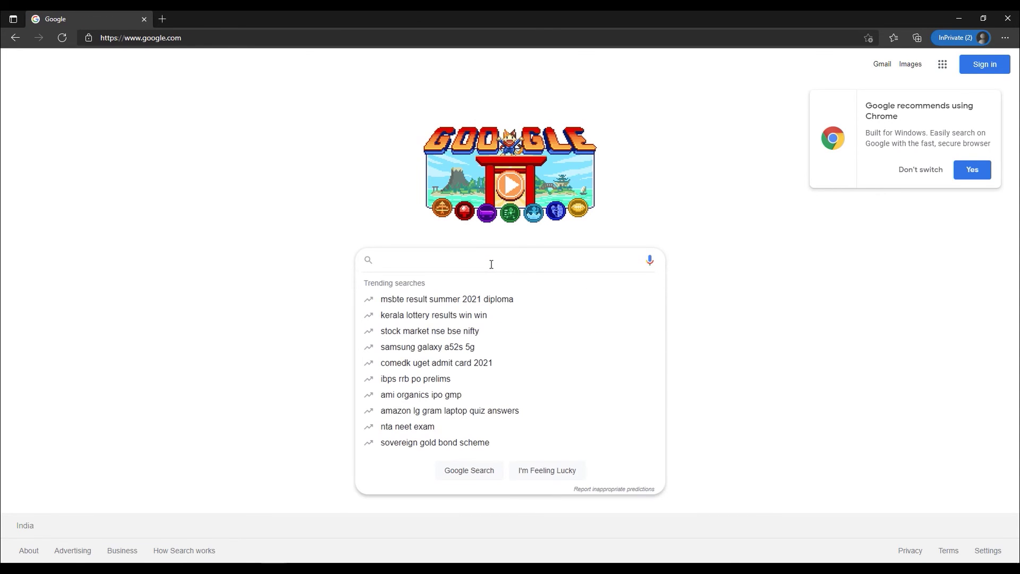
pyautogui.write('time')
pyautogui.press('Return')
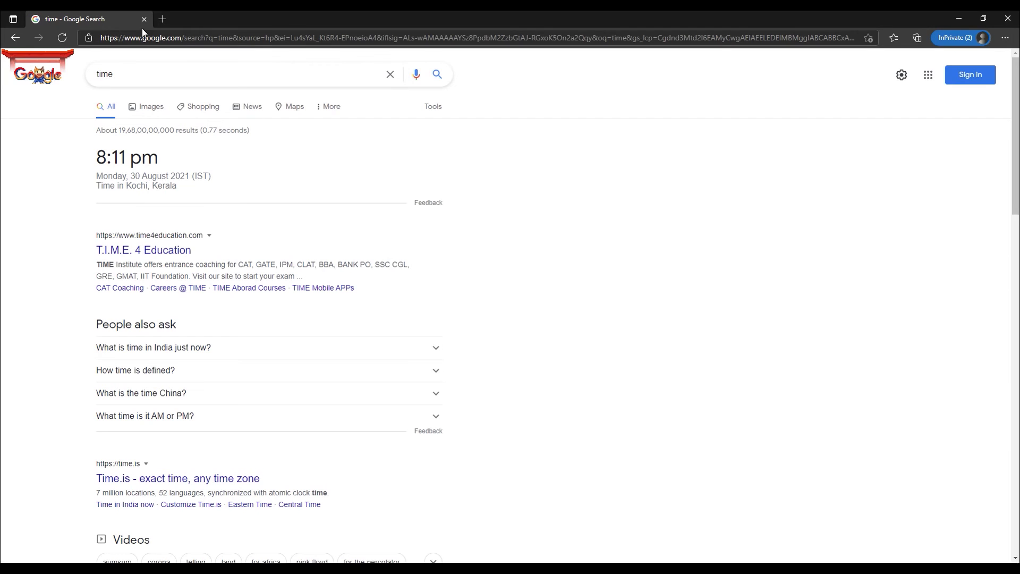
pyautogui.moveTo(302, 70); pyautogui.dragTo(92, 92)
pyautogui.press('BackSpace')
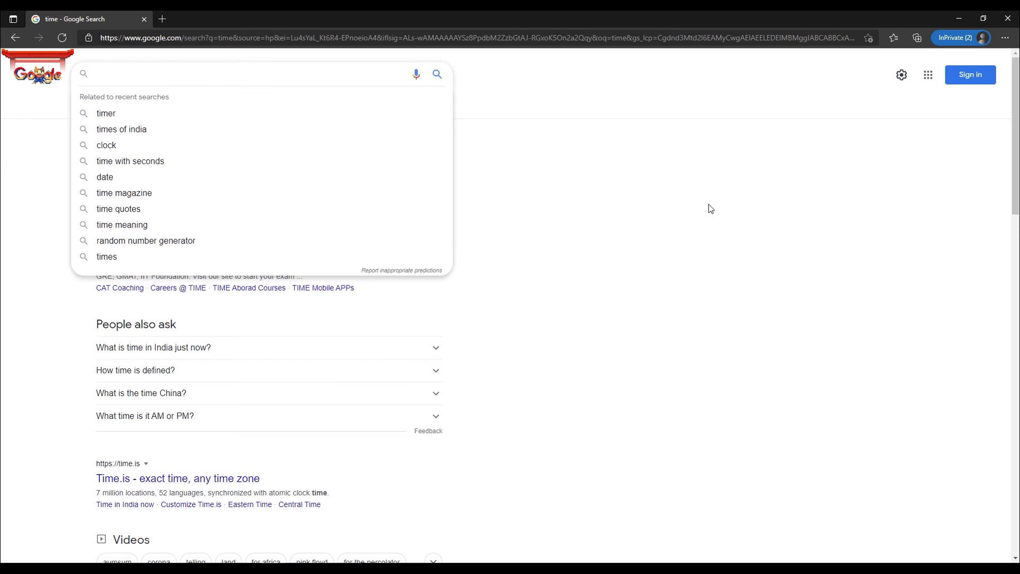
pyautogui.click(711, 209)
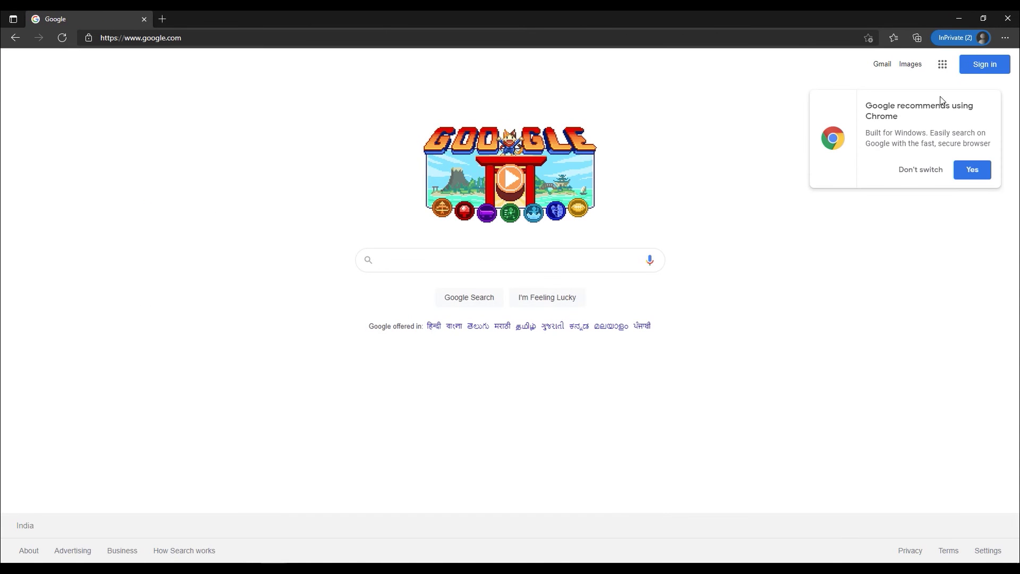
pyautogui.click(1007, 19)
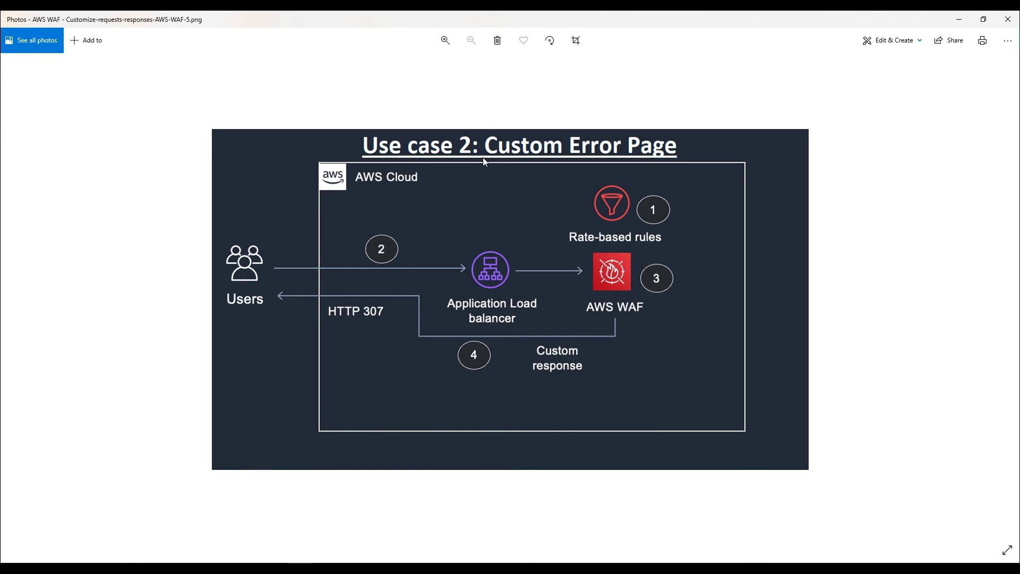
# Step: Minimize the Custom Error Page diagram and open the custom response bodies of the Geolocation-BlockGroup rule group
pyautogui.click(959, 23)
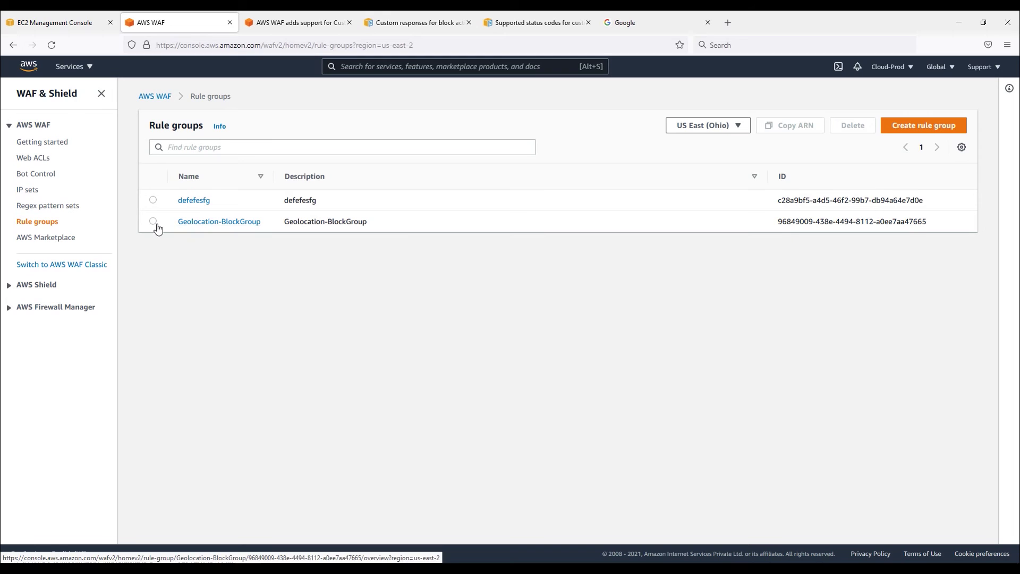
pyautogui.click(209, 222)
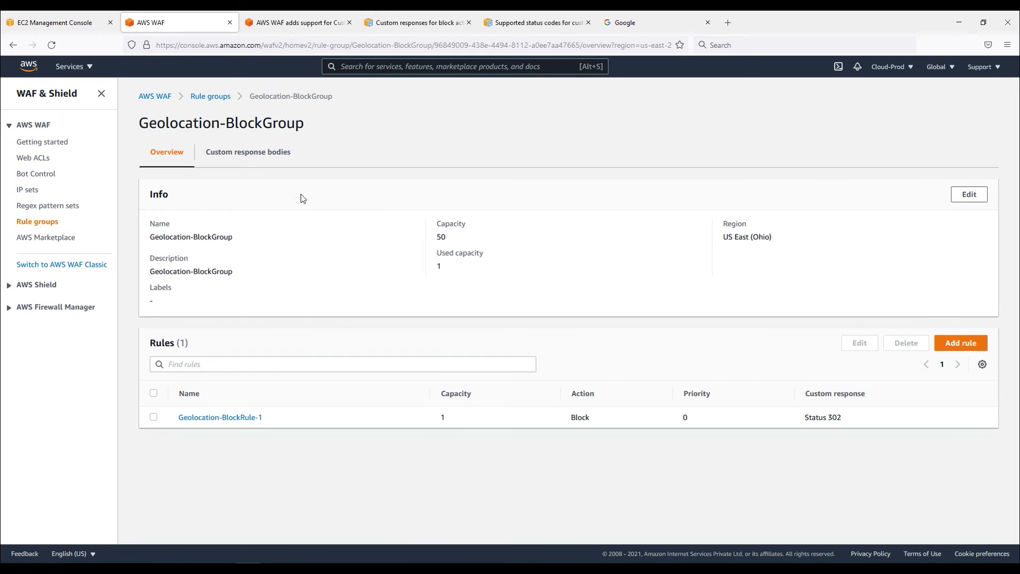
pyautogui.click(248, 153)
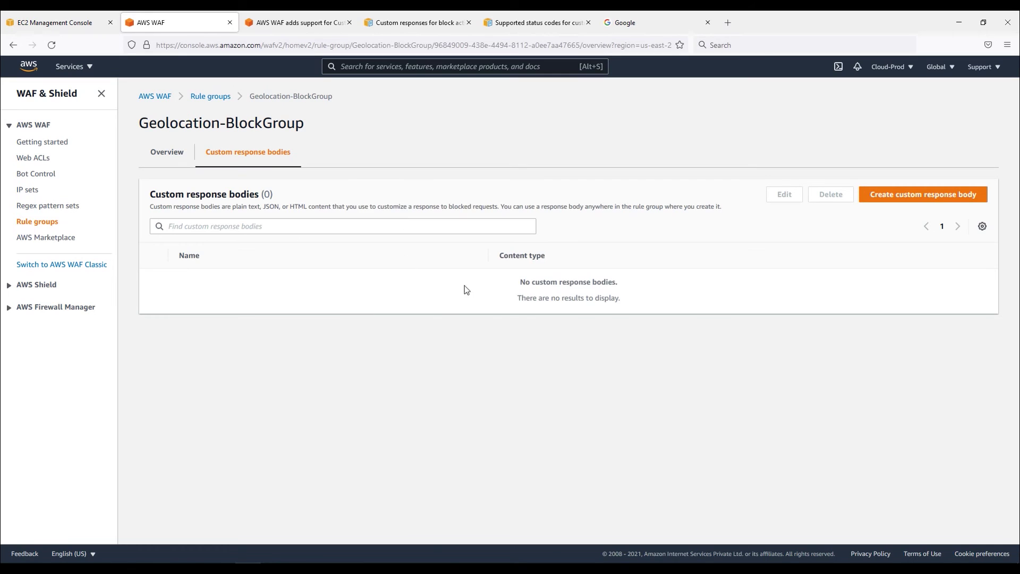
# Step: Create a plain text custom response body named GeoloactionErrorPage reading "This page is blocked due to you are accessing from India", preceded by a blank line
pyautogui.click(923, 201)
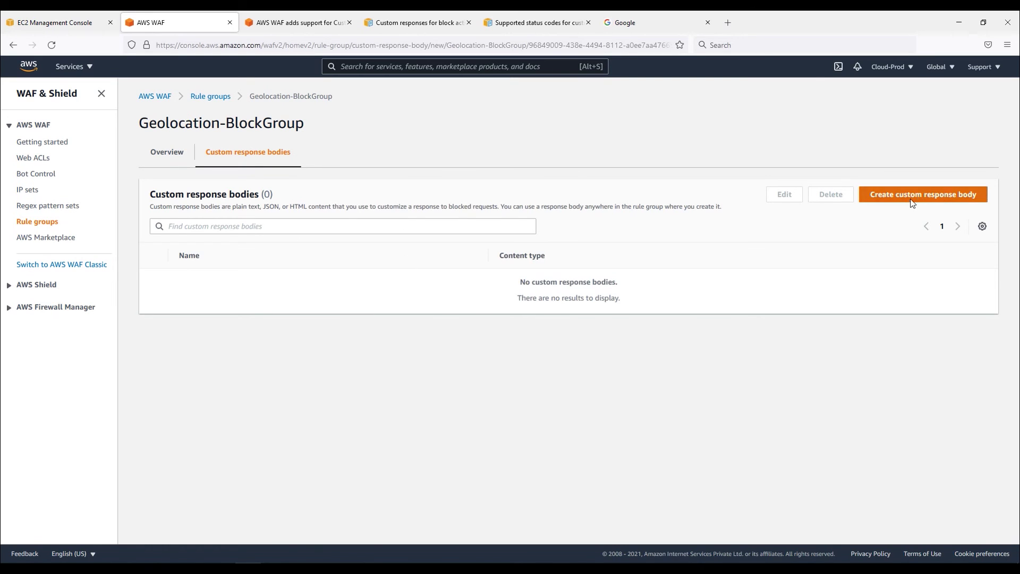
pyautogui.click(243, 215)
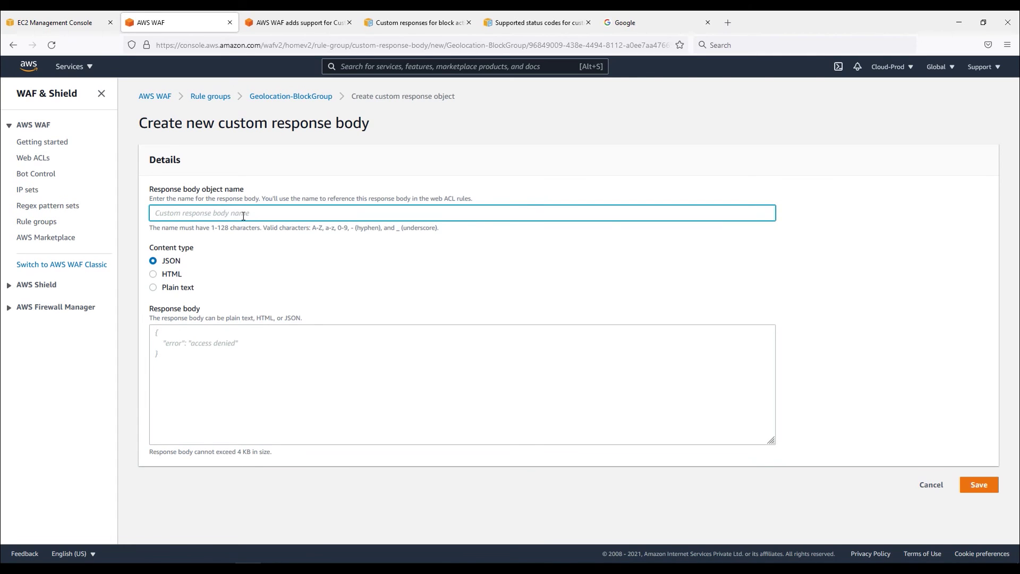
pyautogui.write('GeoloactionErrorPage')
pyautogui.click(169, 287)
pyautogui.click(197, 349)
pyautogui.hotkey('ctrl', 'v')
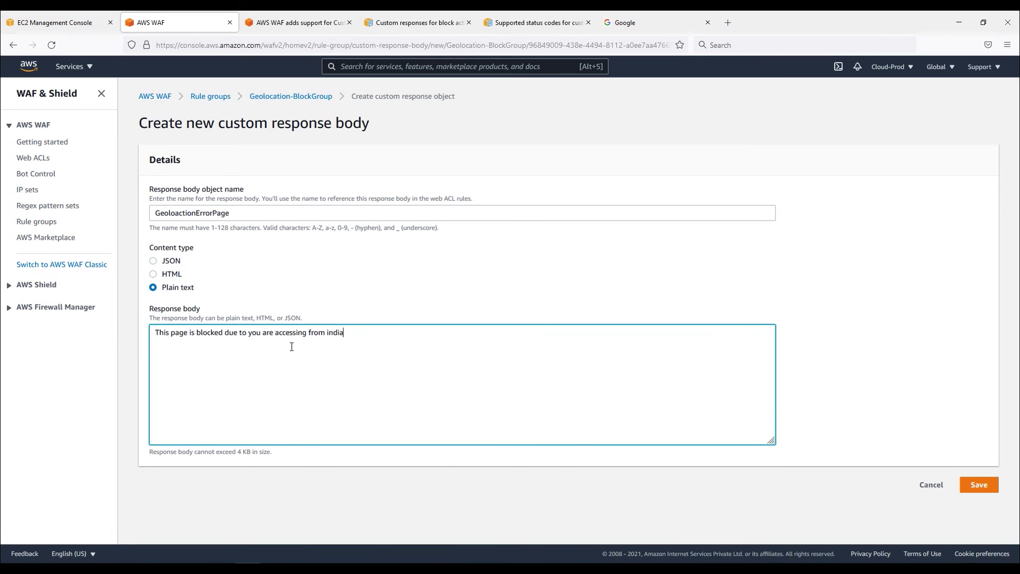
pyautogui.click(153, 333)
pyautogui.press('Return')
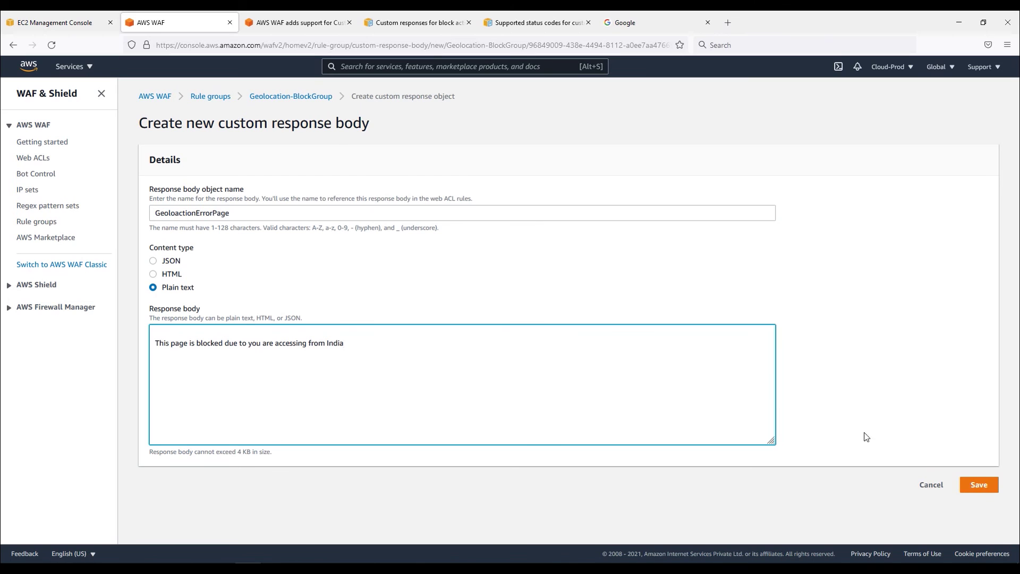
pyautogui.click(978, 485)
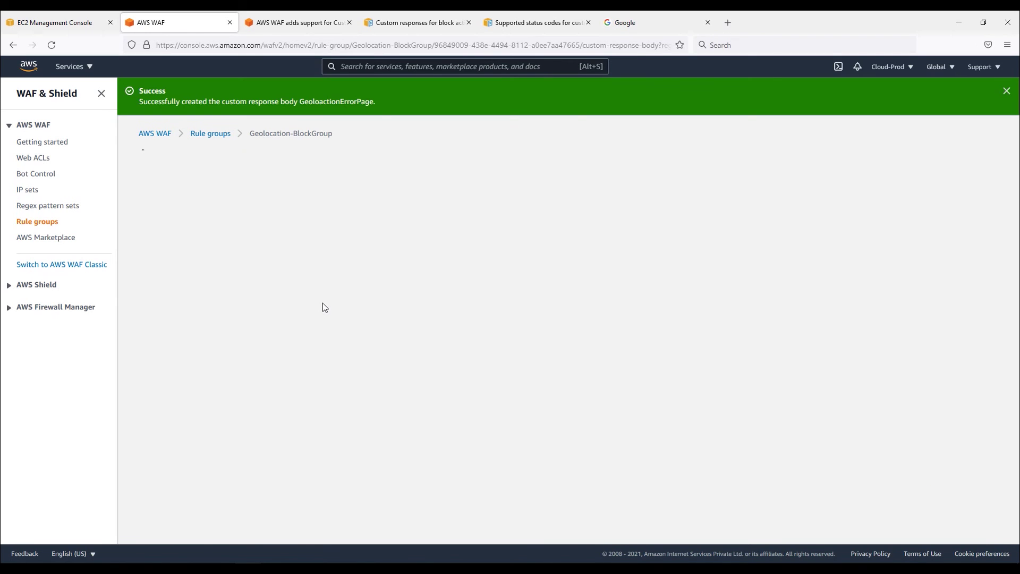
pyautogui.click(1006, 91)
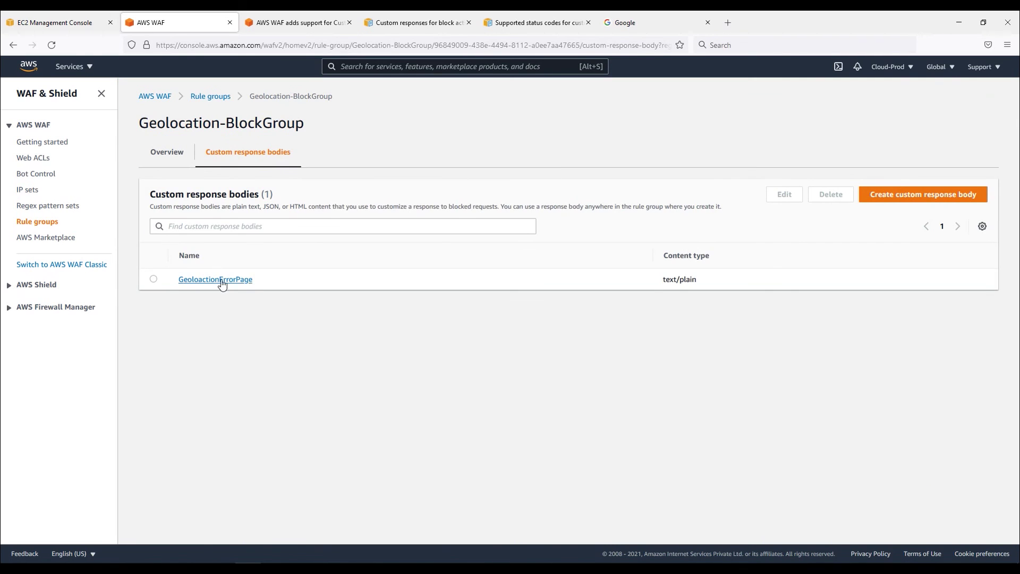
# Step: Edit Geolocation-BlockRule-1 to remove the Location response header and disable the custom response for the Block action
pyautogui.click(177, 158)
pyautogui.click(153, 418)
pyautogui.click(861, 343)
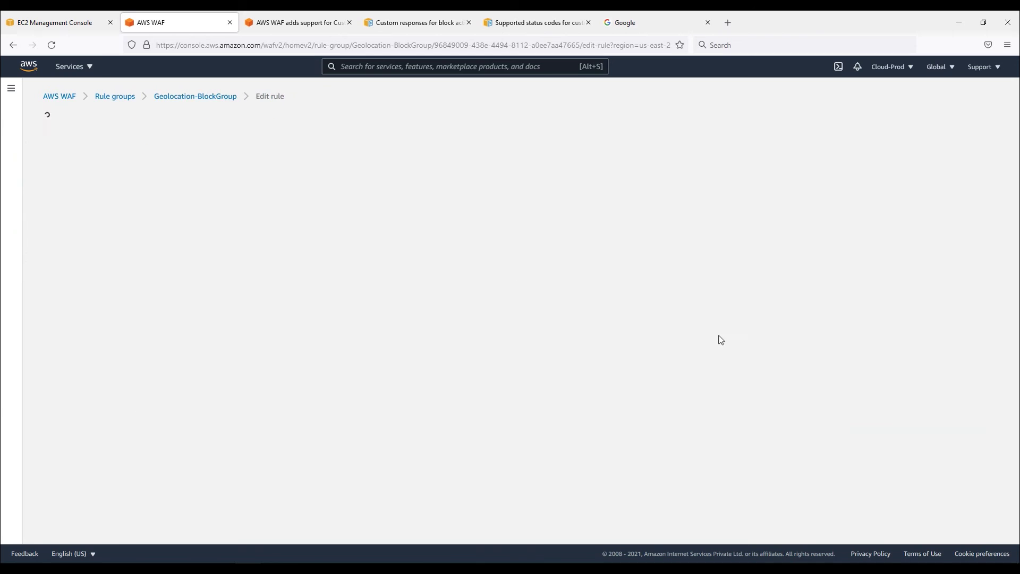
pyautogui.scroll(-1, 93, 412)
pyautogui.moveTo(62, 365); pyautogui.dragTo(91, 364)
pyautogui.scroll(-2, 110, 430)
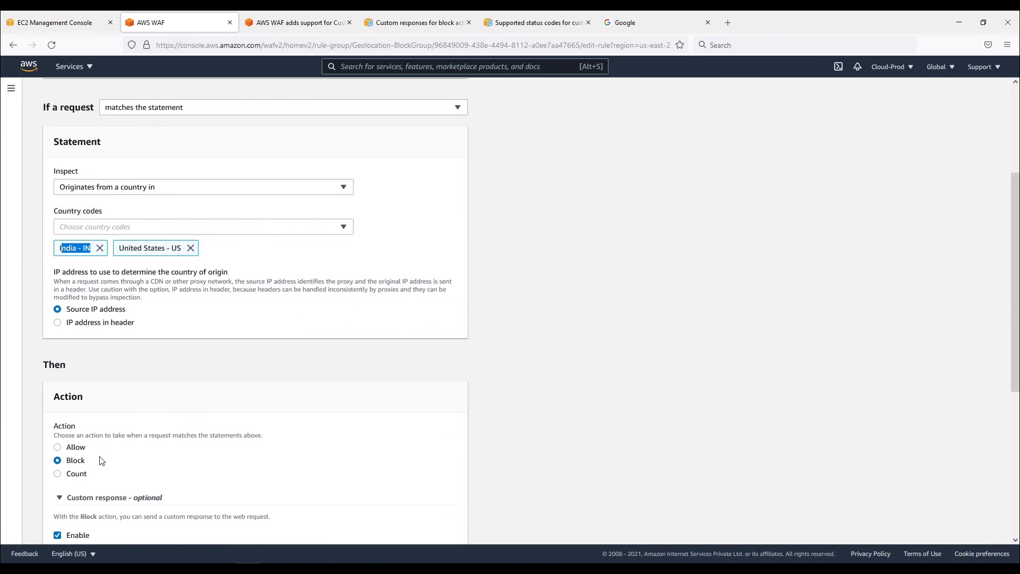
pyautogui.scroll(-3, 102, 460)
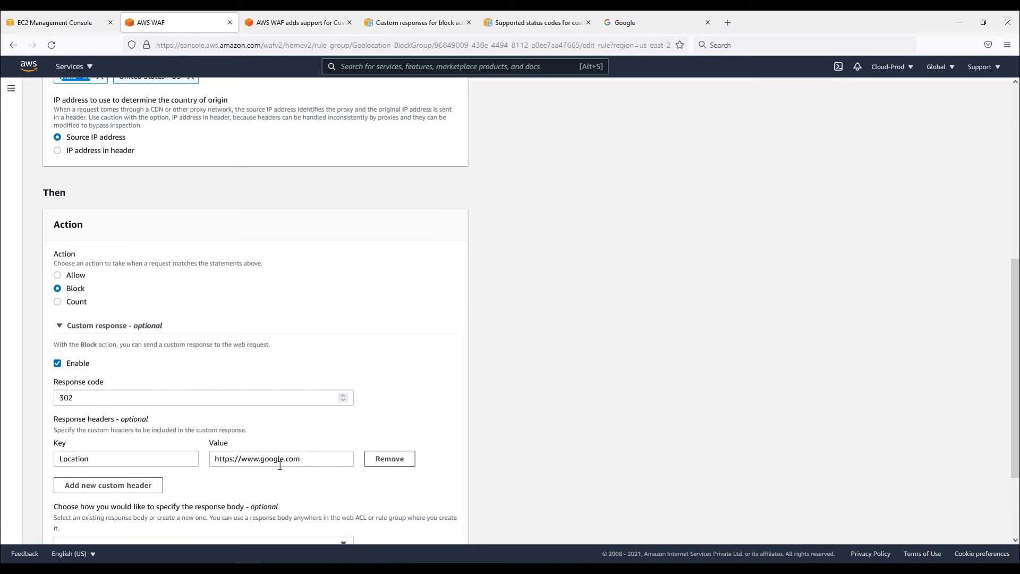
pyautogui.click(101, 459)
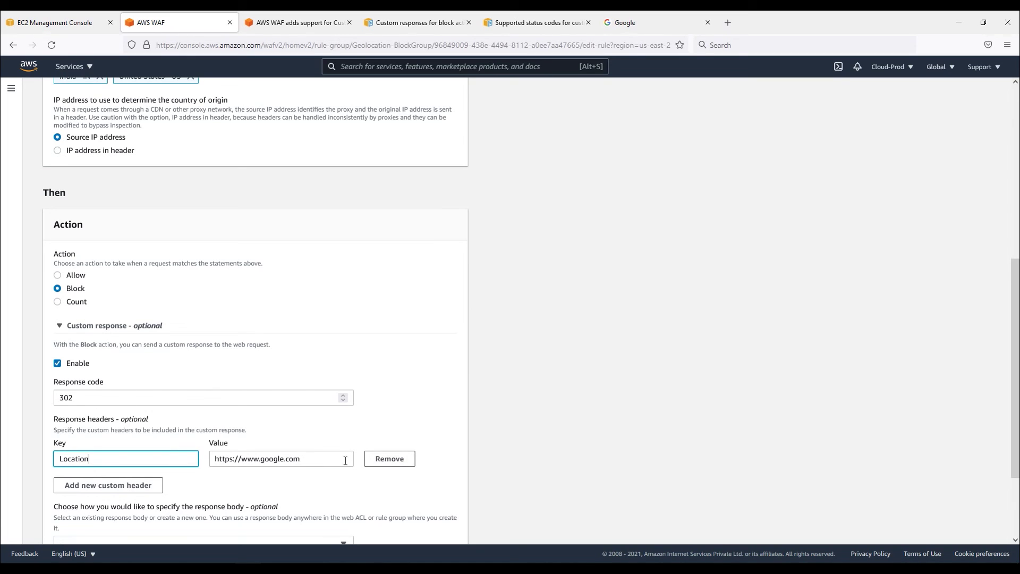
pyautogui.click(391, 458)
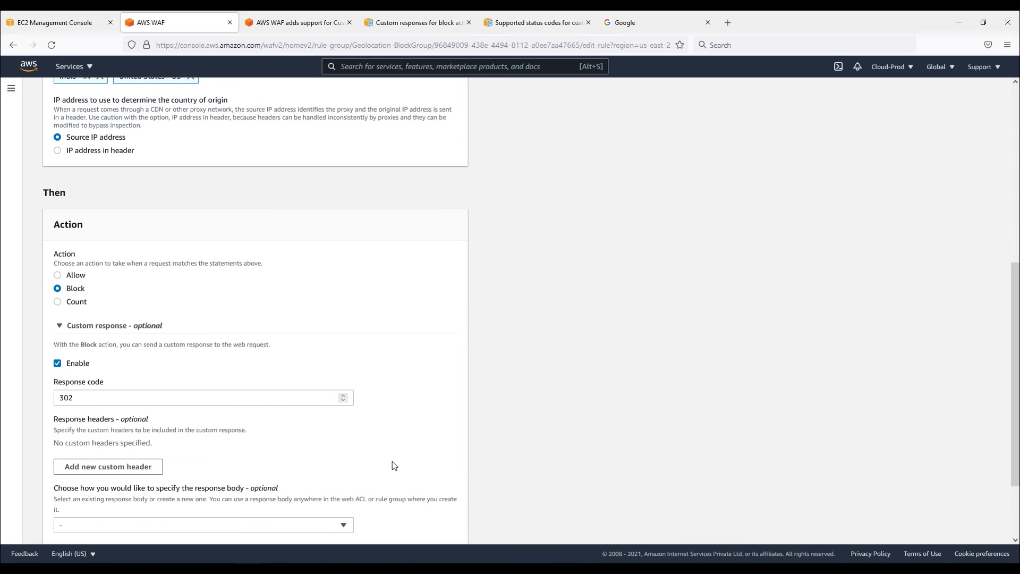
pyautogui.click(57, 367)
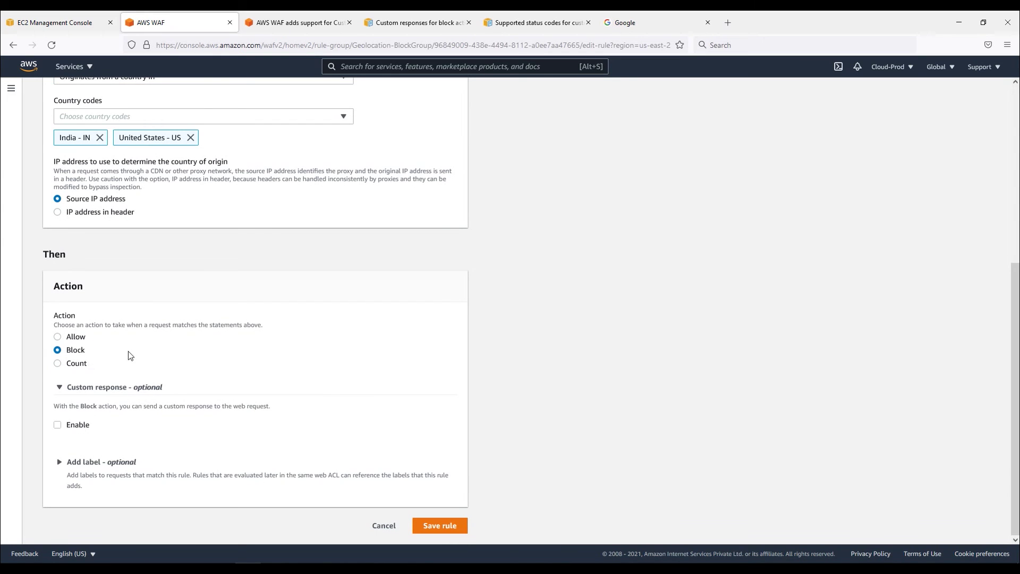
# Step: Save the edited rule and its rule priority, and dismiss the success notification
pyautogui.click(441, 526)
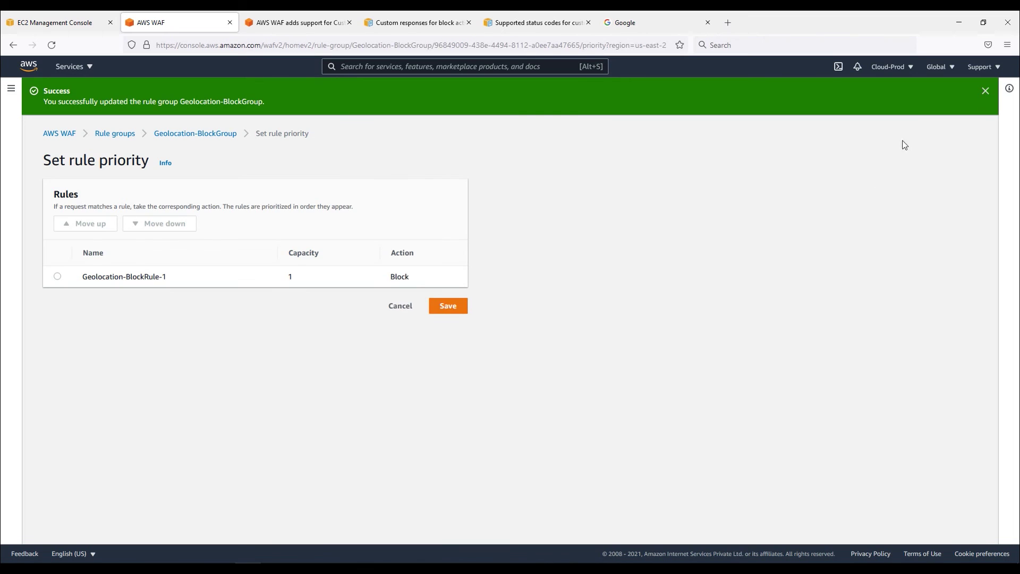
pyautogui.click(441, 307)
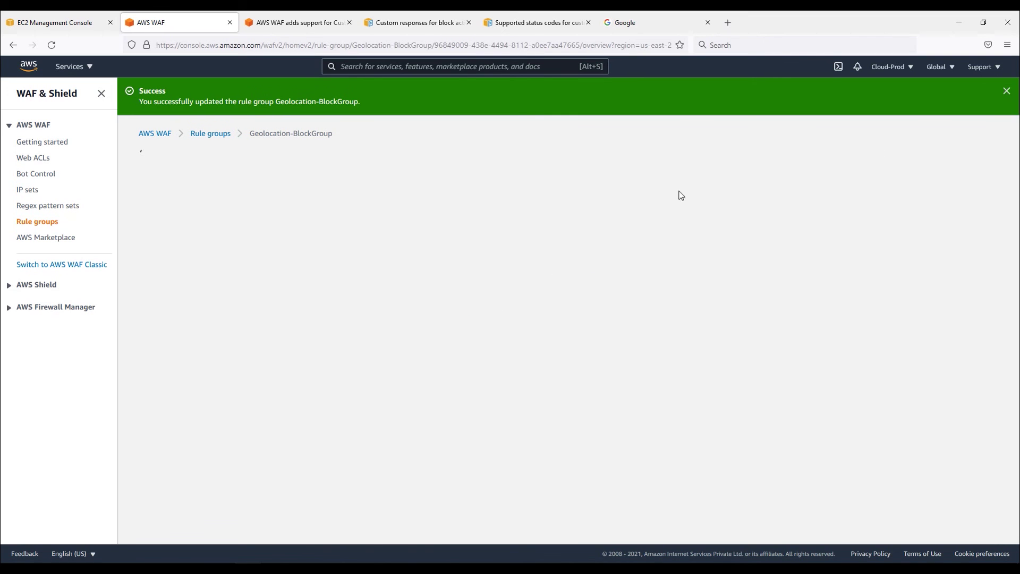
pyautogui.click(1006, 91)
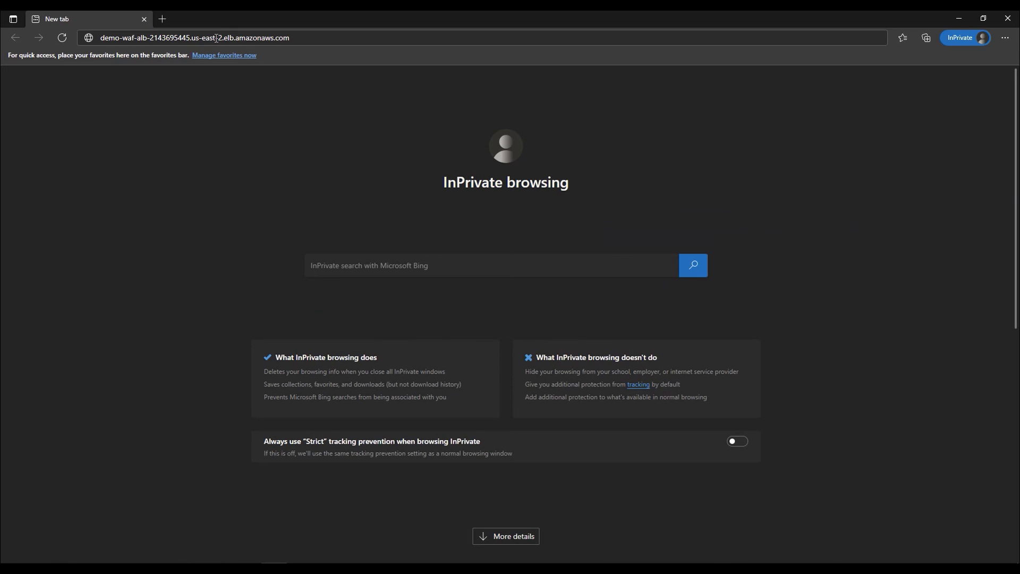
# Step: Load the demo-waf-alb load balancer address twice in the InPrivate window to check the default block response, and minimize the window
pyautogui.click(217, 38)
pyautogui.hotkey('ctrl', 'c')
pyautogui.press('Return')
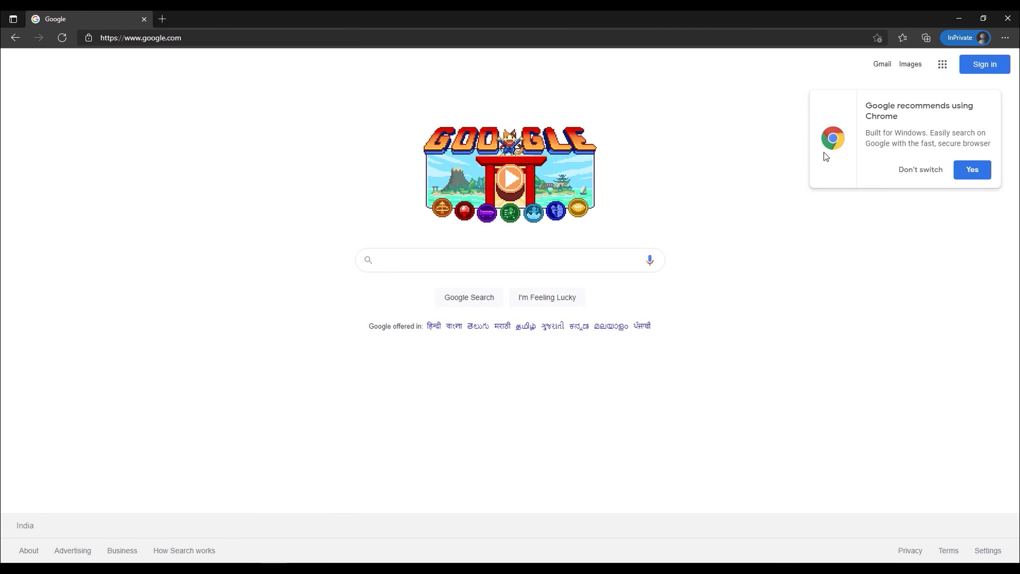
pyautogui.click(135, 42)
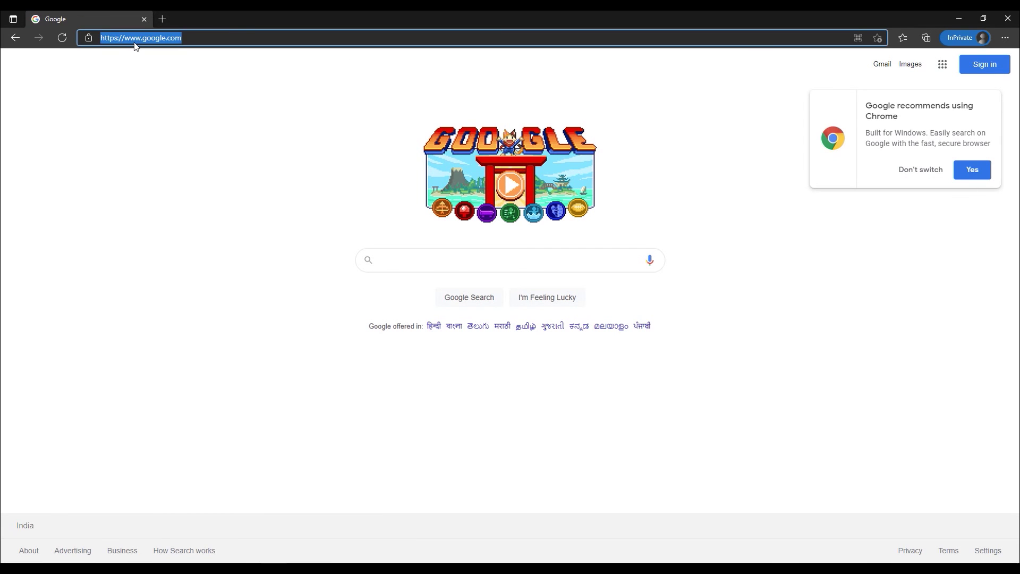
pyautogui.hotkey('ctrl', 'v')
pyautogui.press('Return')
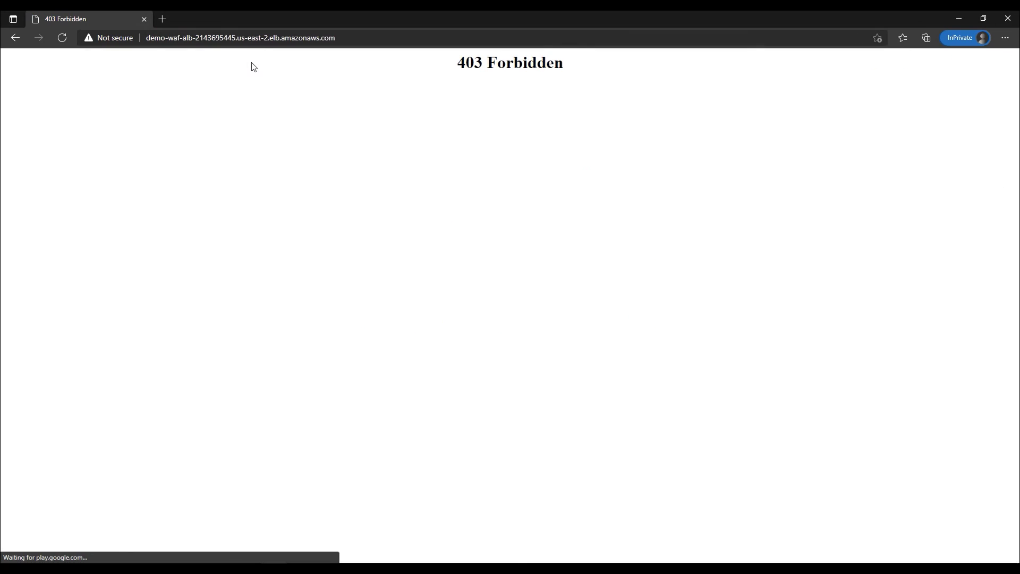
pyautogui.moveTo(577, 67); pyautogui.dragTo(429, 78)
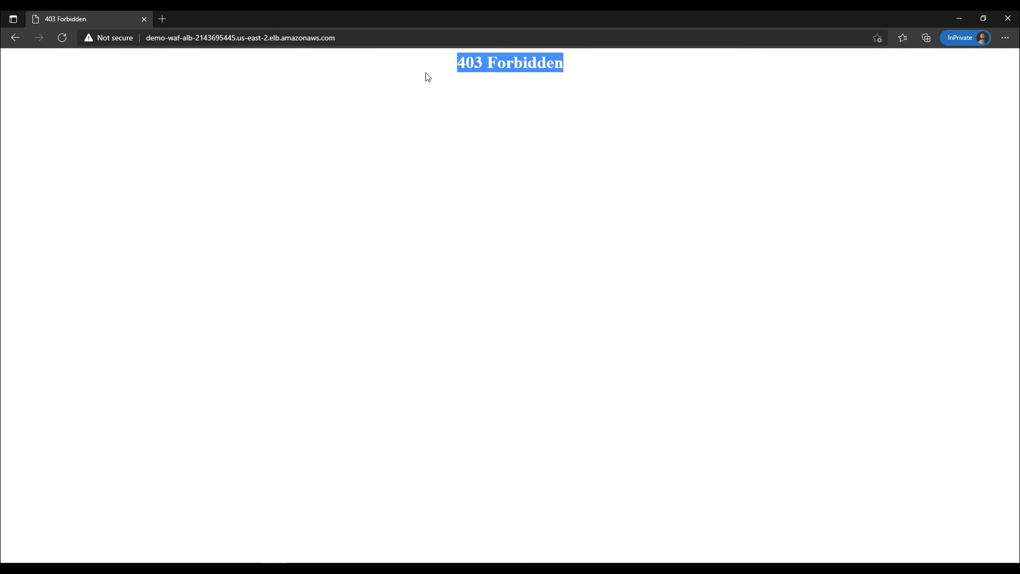
pyautogui.click(960, 20)
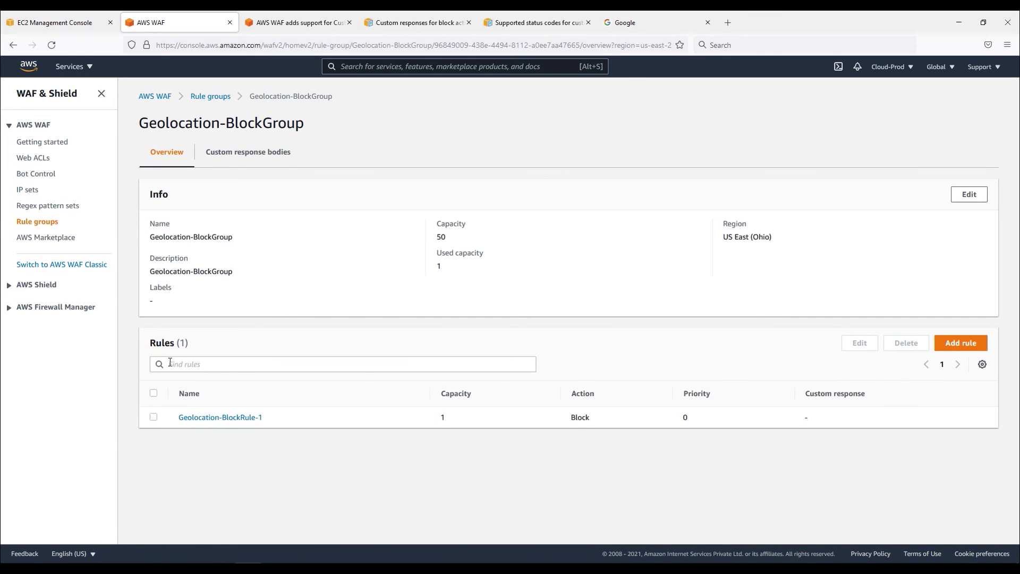
# Step: Edit Geolocation-BlockRule-1 to enable a custom response for the Block action with response code 307
pyautogui.click(154, 417)
pyautogui.click(850, 346)
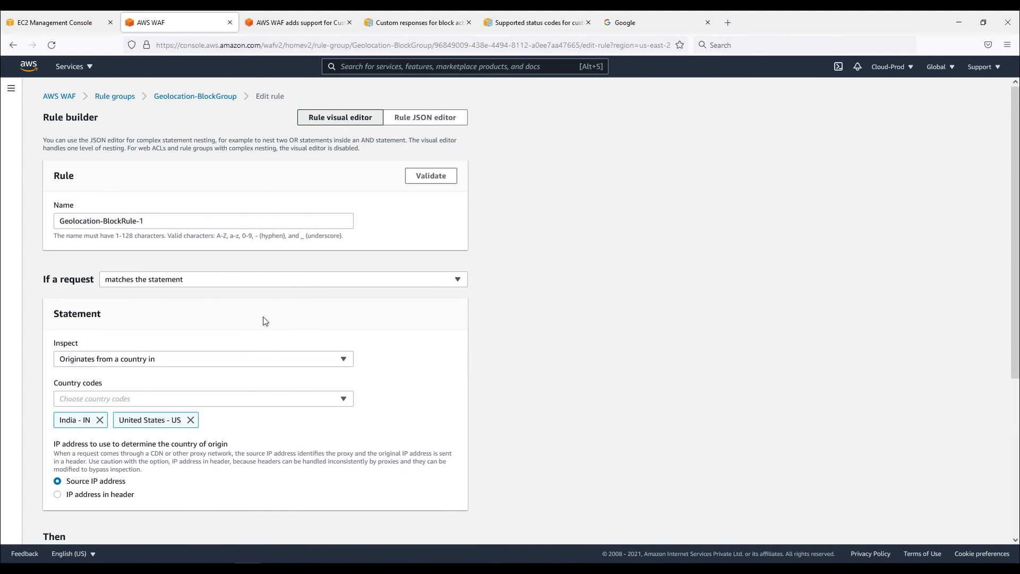
pyautogui.scroll(-5, 263, 321)
pyautogui.click(106, 437)
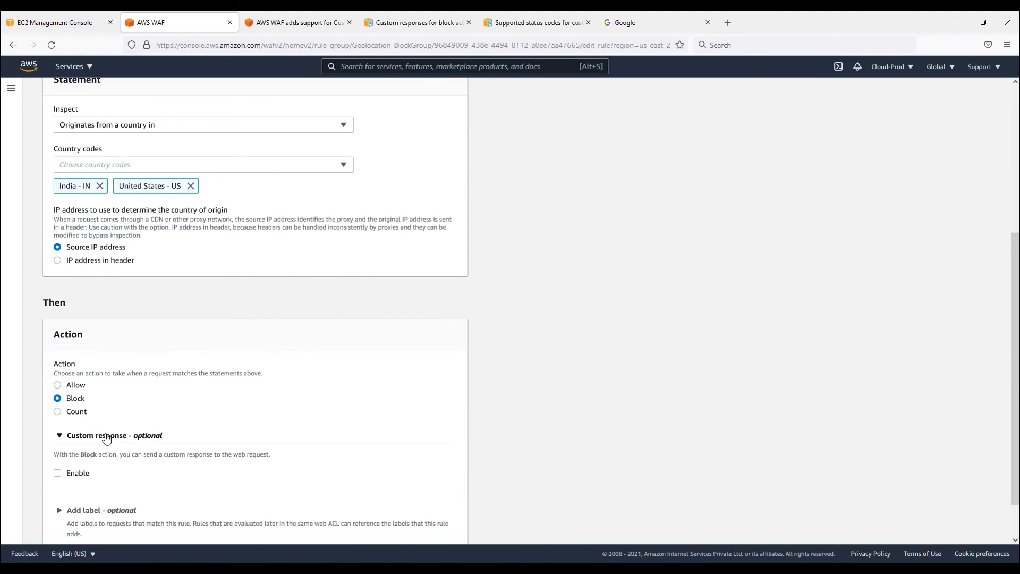
pyautogui.click(77, 473)
pyautogui.scroll(-3, 160, 415)
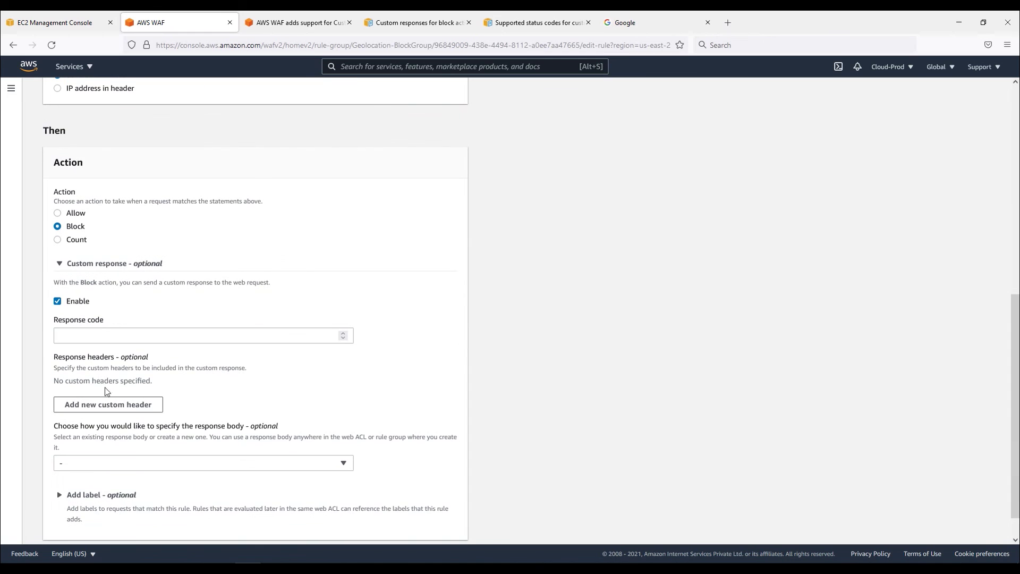
pyautogui.click(296, 335)
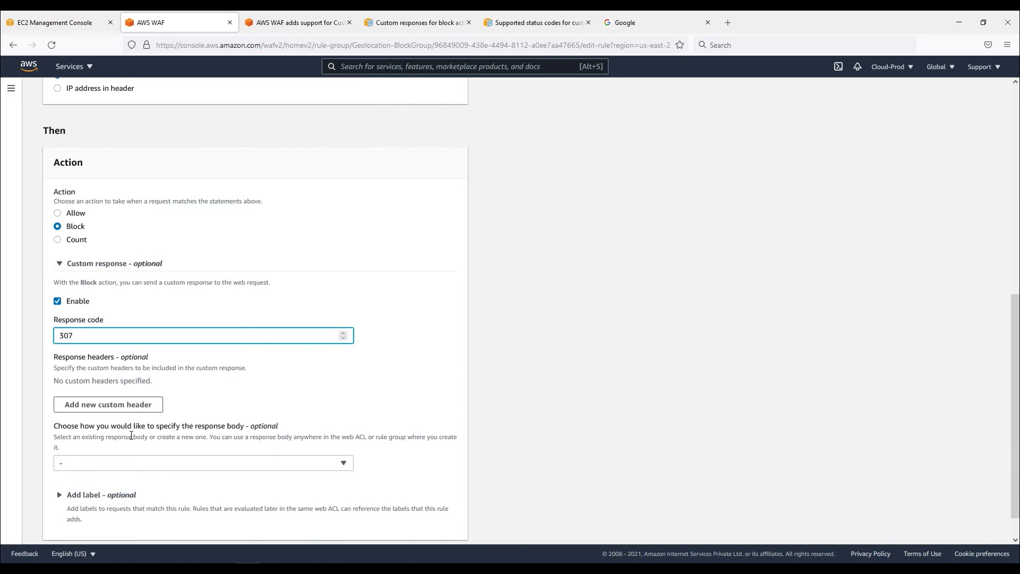
pyautogui.moveTo(98, 325); pyautogui.dragTo(55, 314)
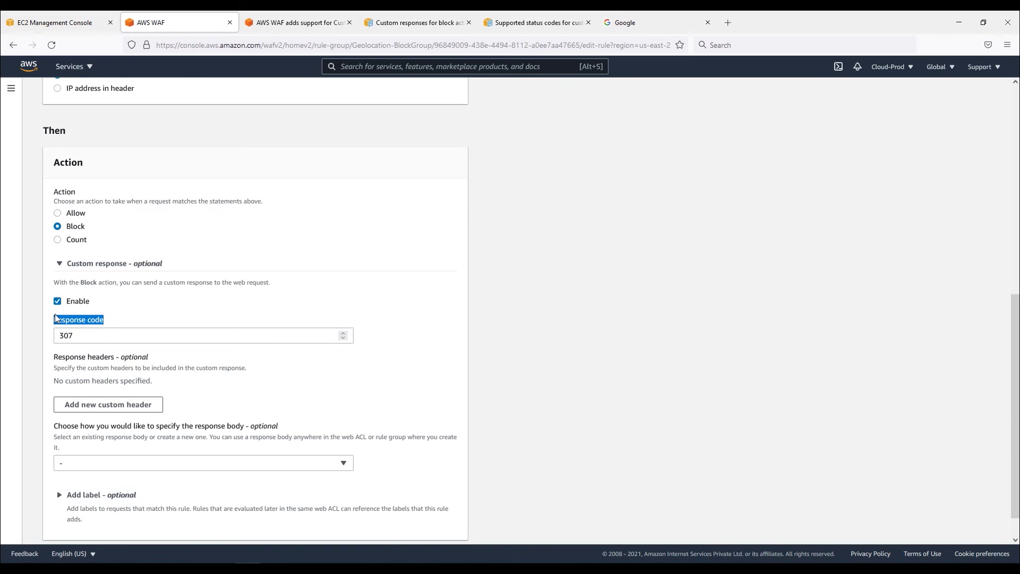
pyautogui.scroll(-1, 74, 427)
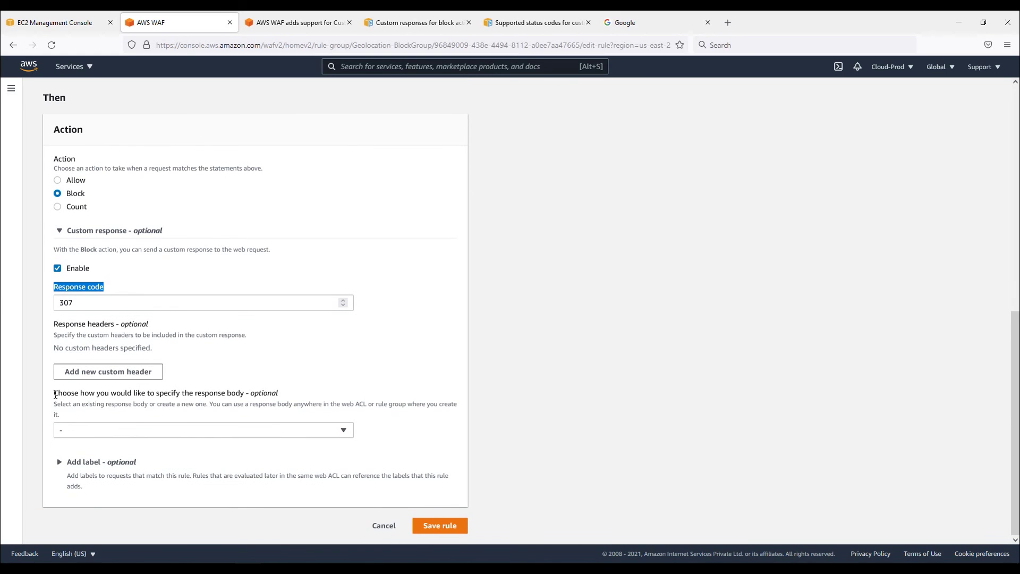
# Step: Use GeoloactionErrorPage as the rule's custom response body and review its text
pyautogui.moveTo(55, 393); pyautogui.dragTo(267, 391)
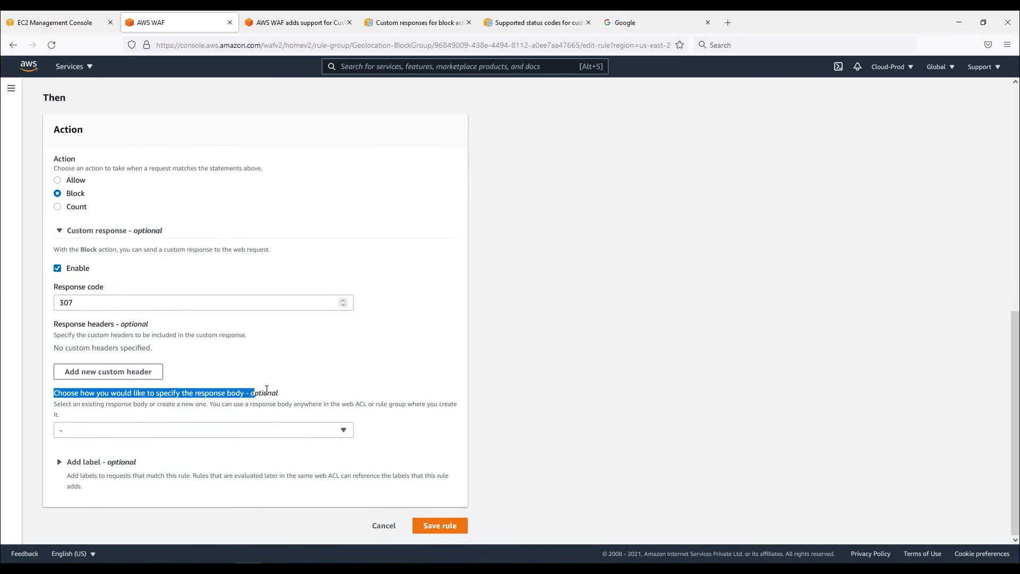
pyautogui.click(346, 430)
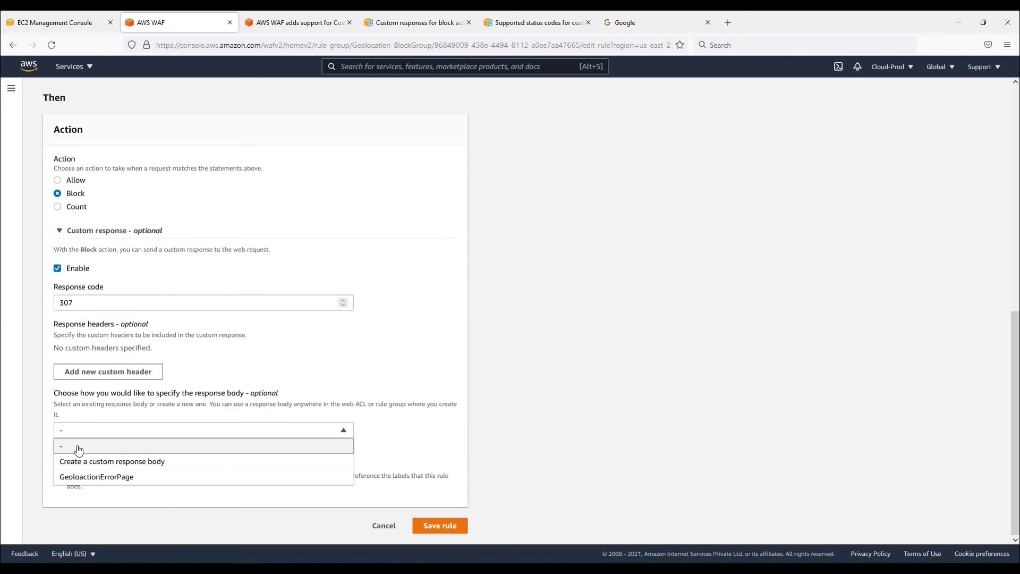
pyautogui.click(112, 476)
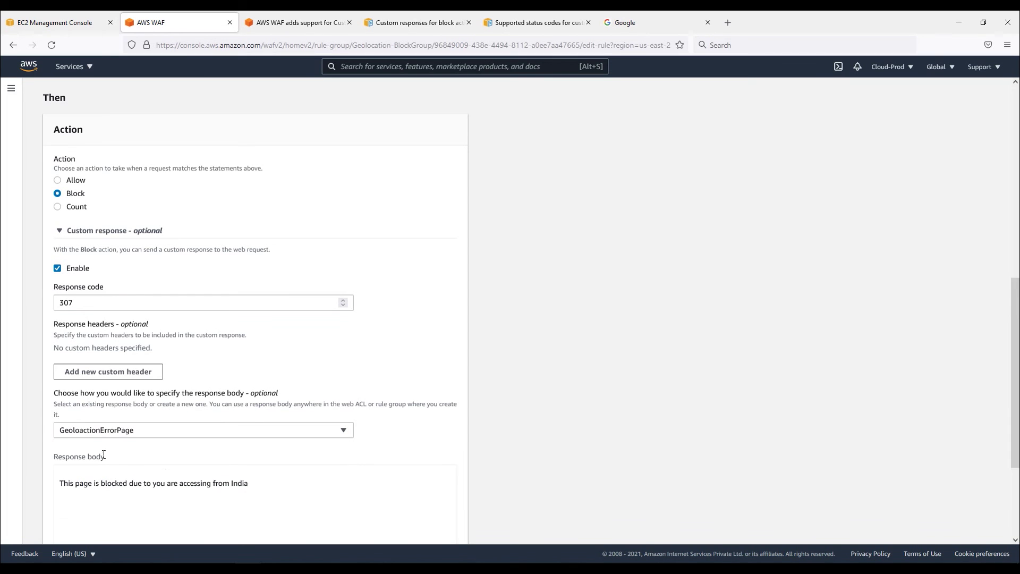
pyautogui.scroll(-1, 266, 462)
pyautogui.moveTo(260, 426); pyautogui.dragTo(60, 425)
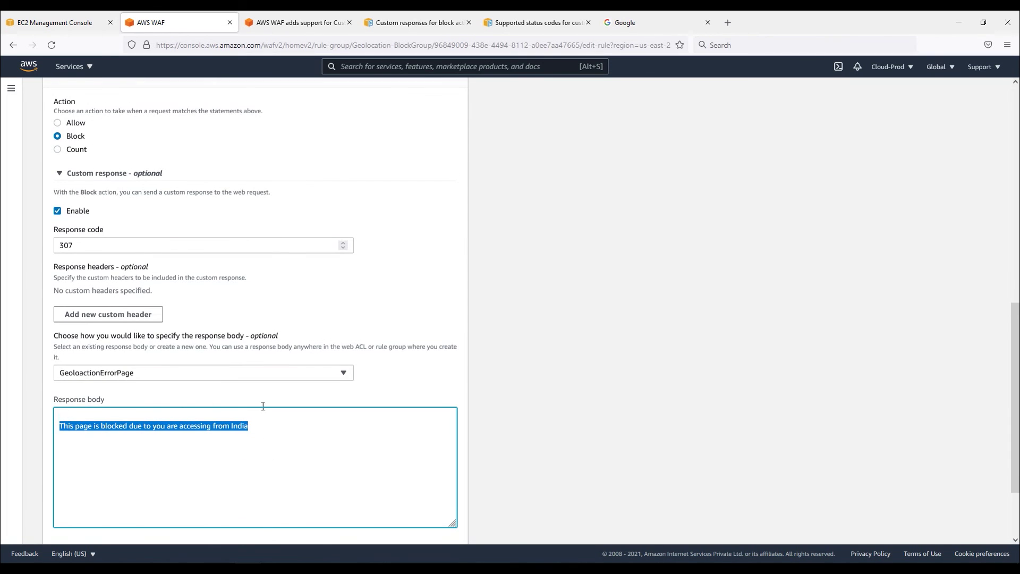
# Step: Save the rule and its priority, dismiss the notifications, and check the custom response listed for Geolocation-BlockRule-1
pyautogui.scroll(-2, 263, 405)
pyautogui.click(435, 526)
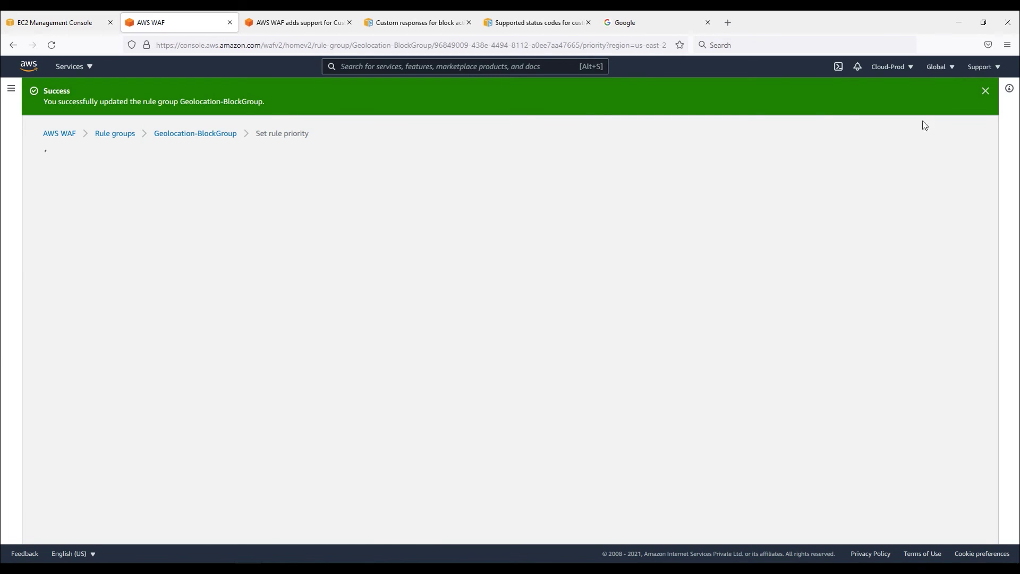
pyautogui.click(985, 91)
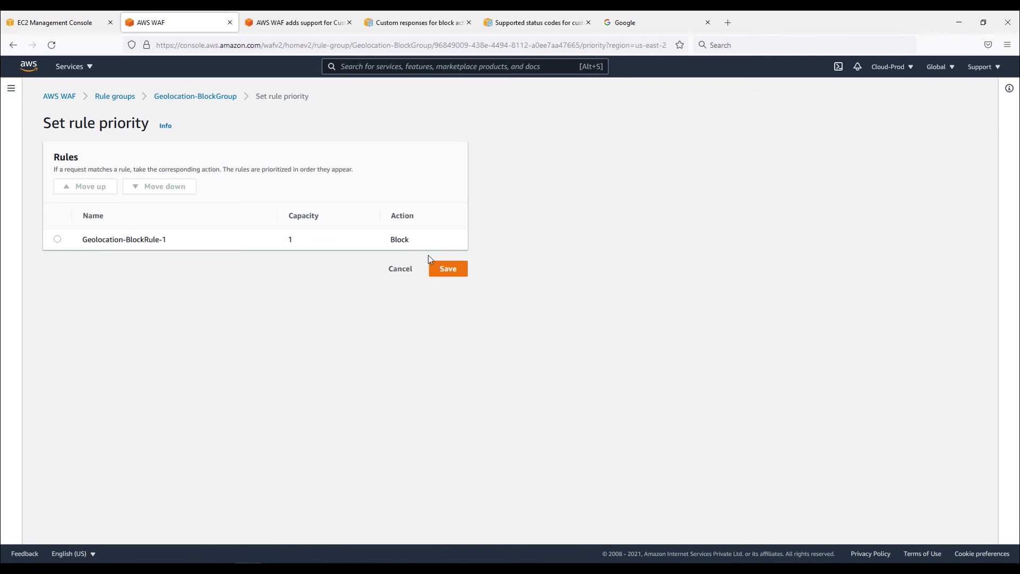
pyautogui.click(462, 271)
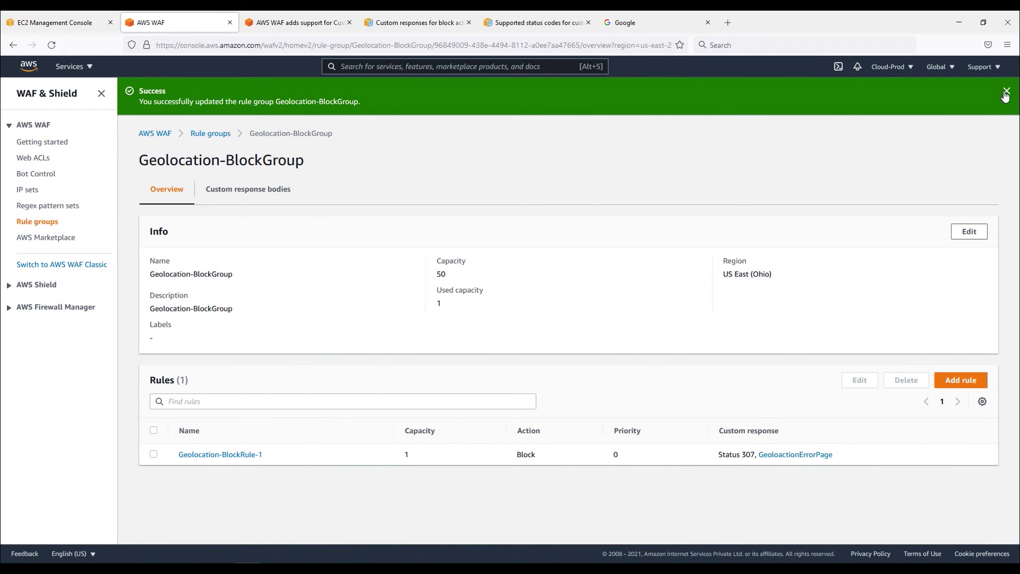
pyautogui.click(1006, 93)
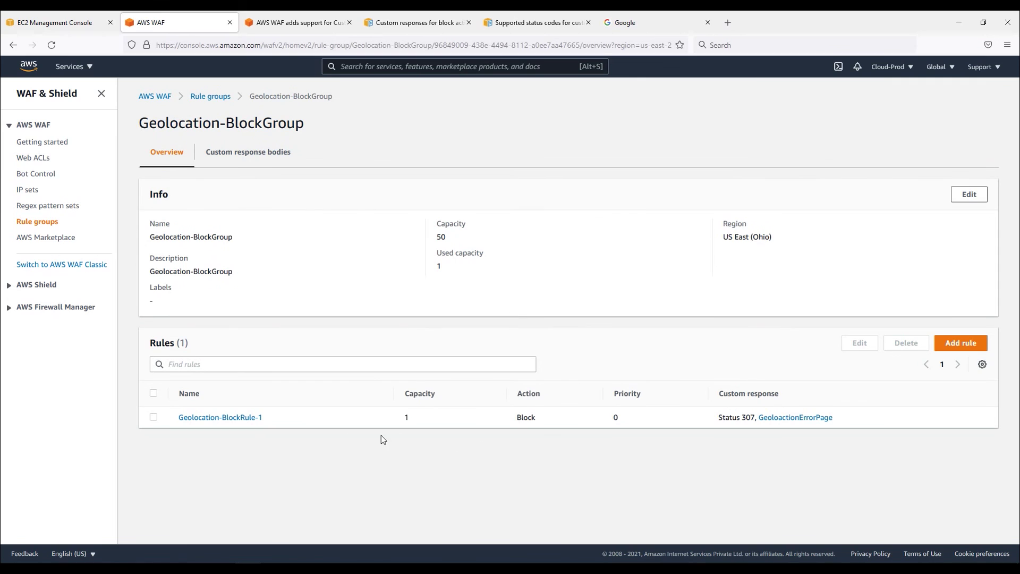
pyautogui.moveTo(833, 418); pyautogui.dragTo(756, 418)
pyautogui.moveTo(832, 418); pyautogui.dragTo(723, 430)
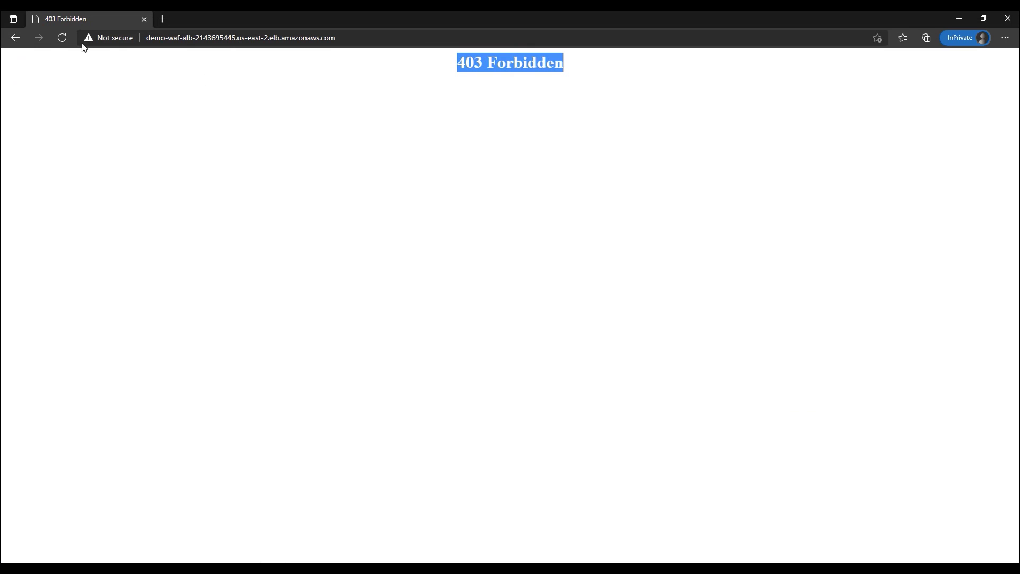
# Step: Reload the demo-waf-alb page in the InPrivate window until the custom block response loads, read its text, and minimize the window
pyautogui.click(63, 39)
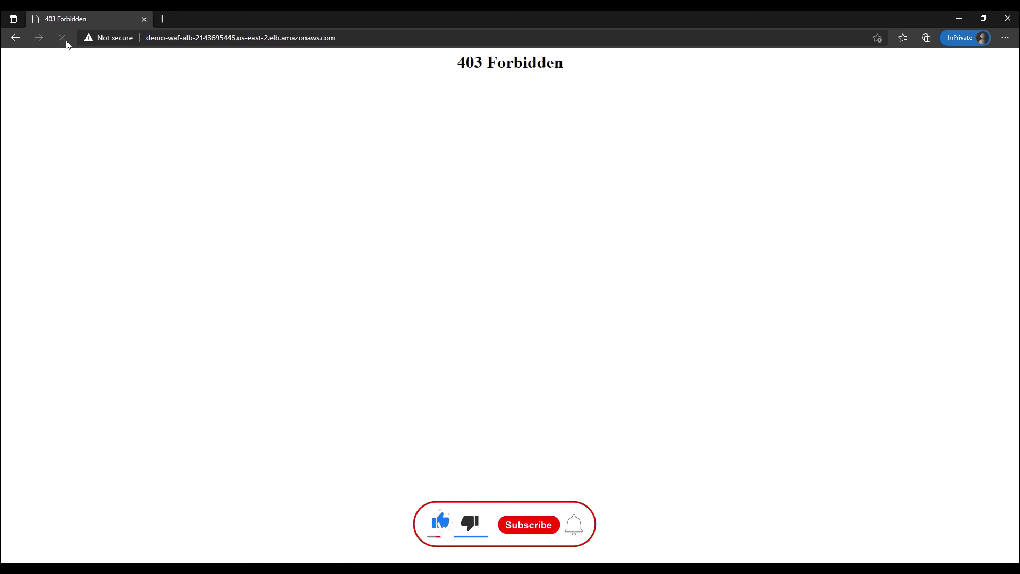
pyautogui.click(66, 41)
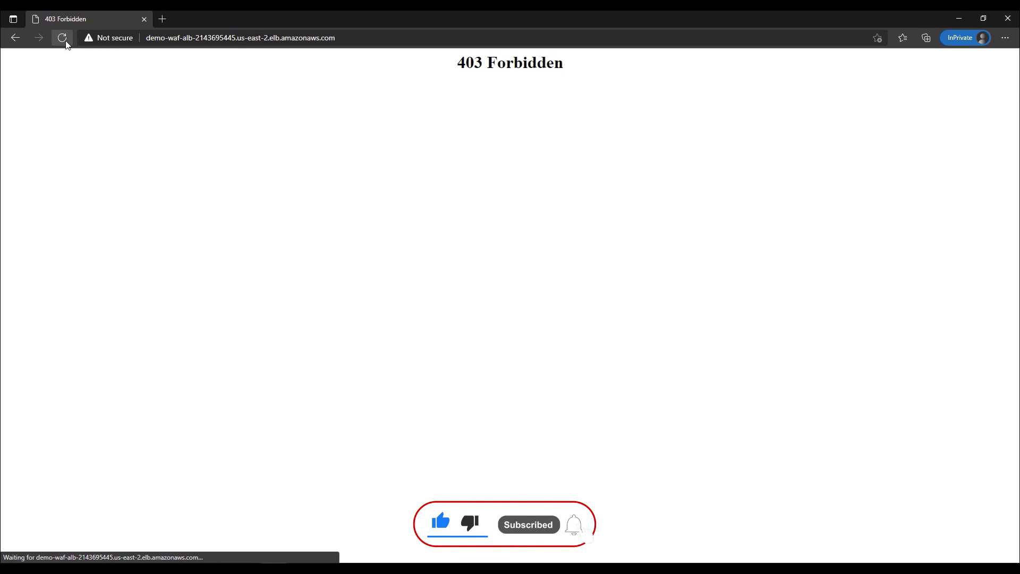
pyautogui.click(62, 39)
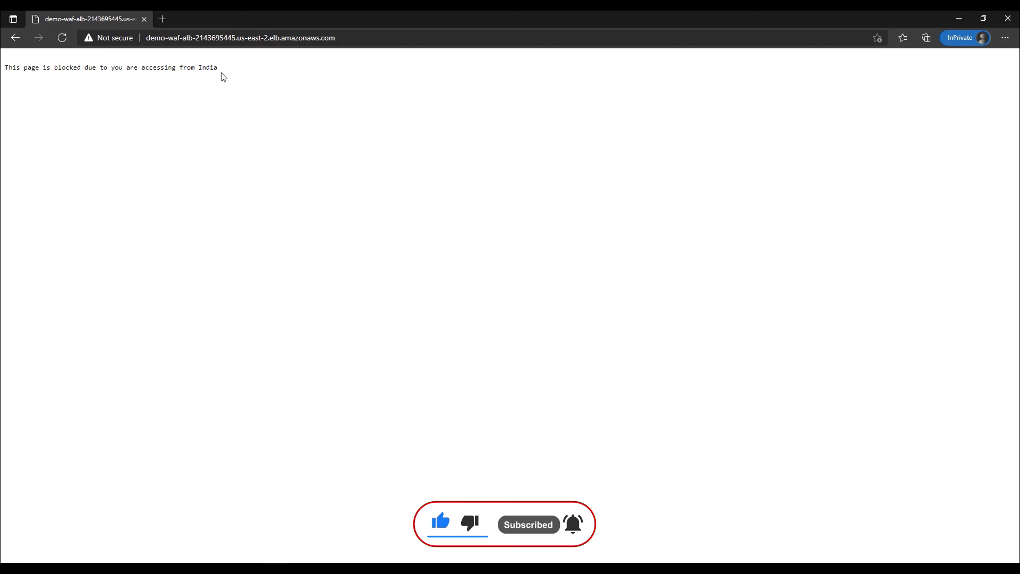
pyautogui.moveTo(182, 69); pyautogui.dragTo(4, 75)
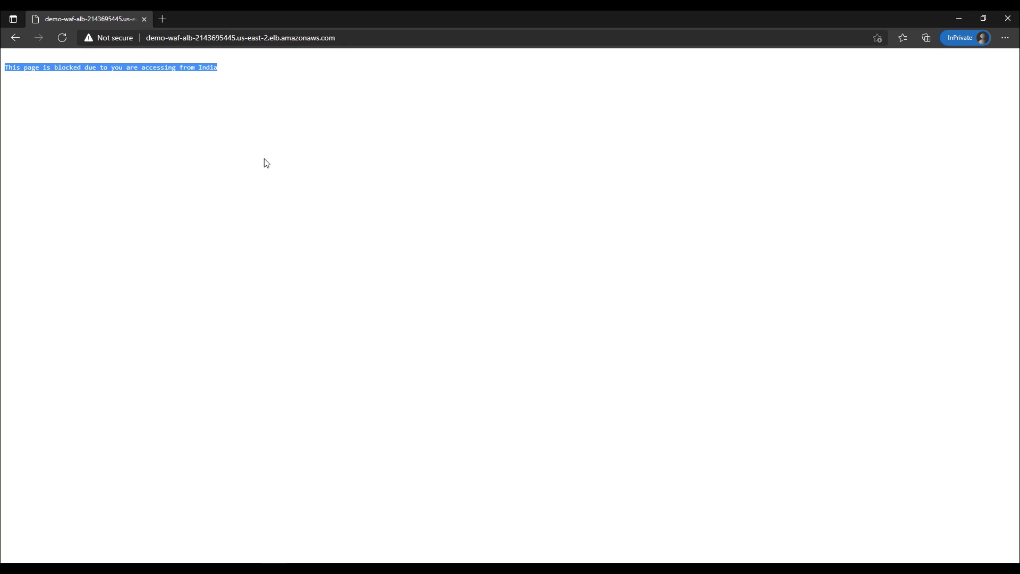
pyautogui.moveTo(34, 68); pyautogui.dragTo(3, 74)
pyautogui.click(964, 26)
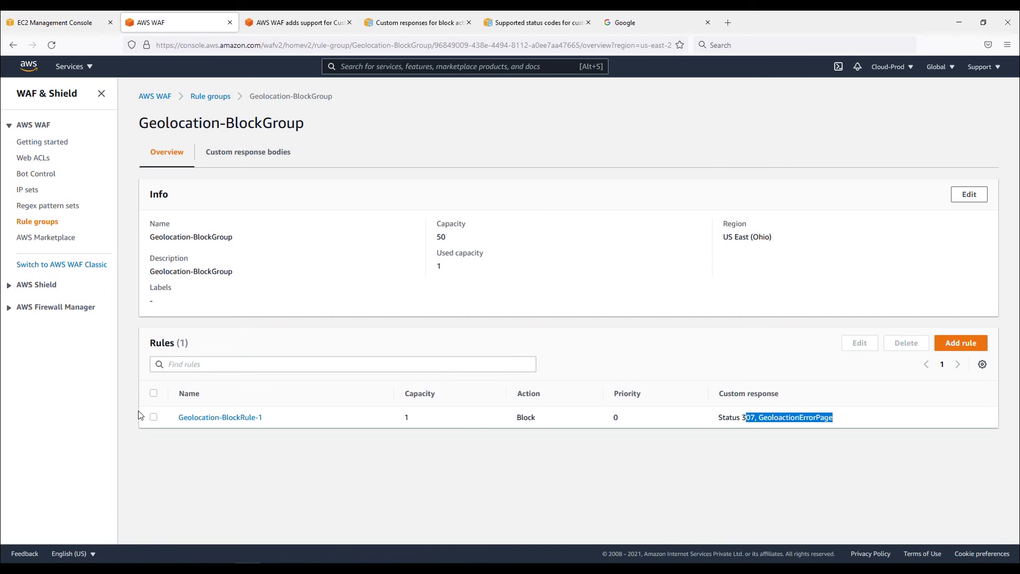
# Step: Review the custom response bodies of Geolocation-BlockGroup and the custom response listed for Geolocation-BlockRule-1
pyautogui.click(154, 418)
pyautogui.click(249, 153)
pyautogui.moveTo(701, 280); pyautogui.dragTo(649, 282)
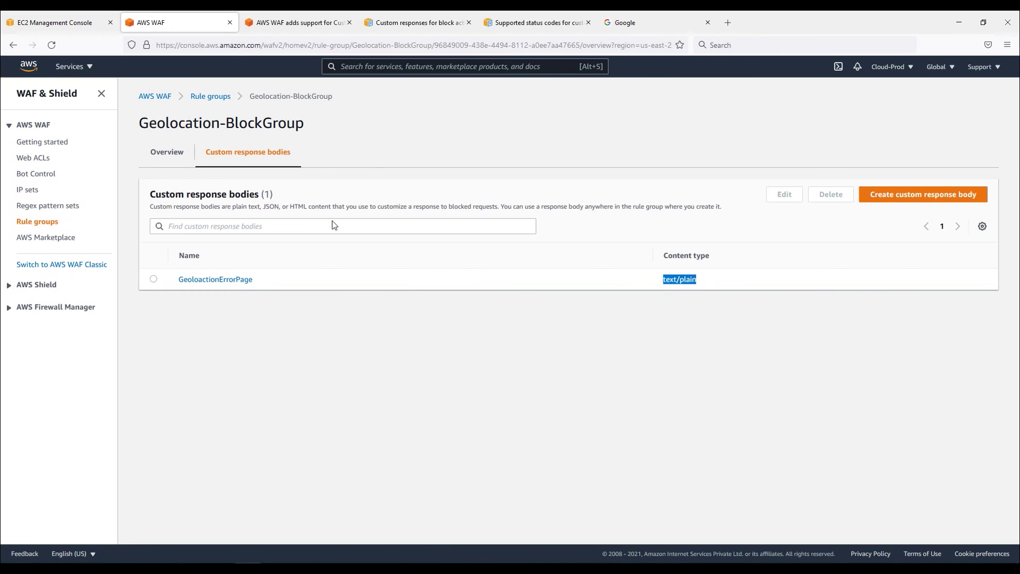
pyautogui.click(167, 152)
pyautogui.moveTo(862, 420); pyautogui.dragTo(752, 418)
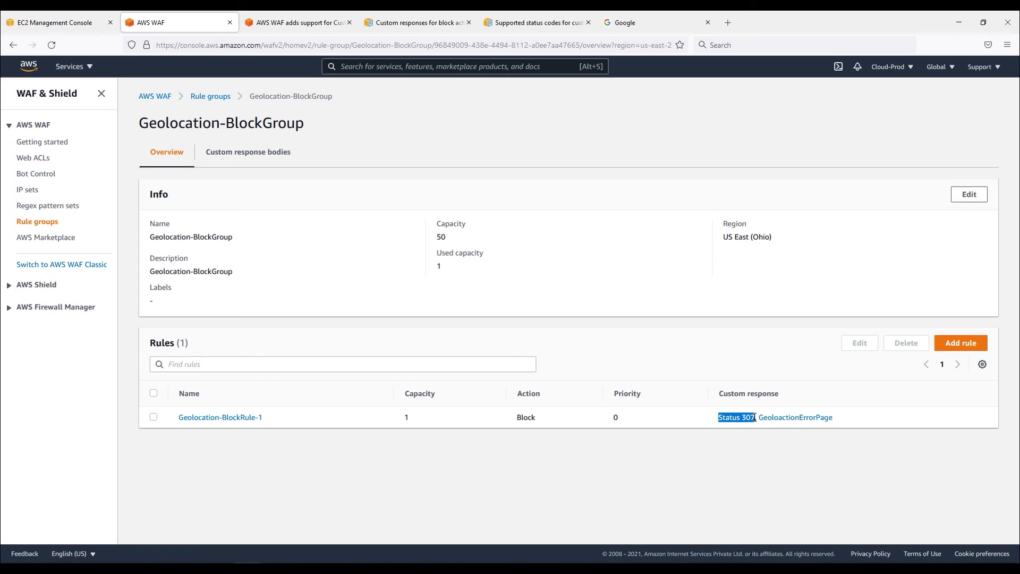
# Step: Review the rules and custom response bodies of the demo-waf web ACL, including the content type of Acl-custom-body
pyautogui.click(33, 158)
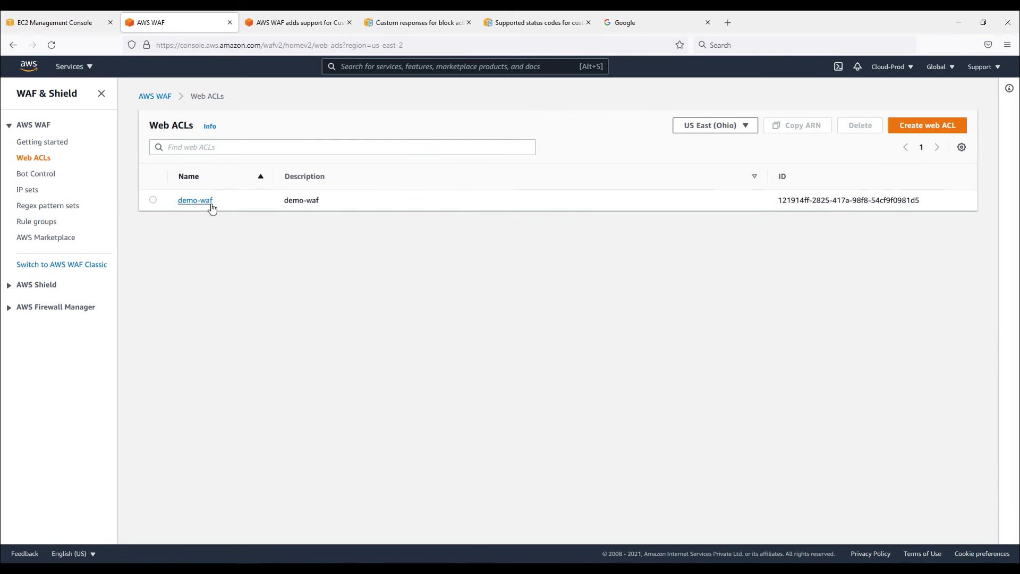
pyautogui.click(191, 204)
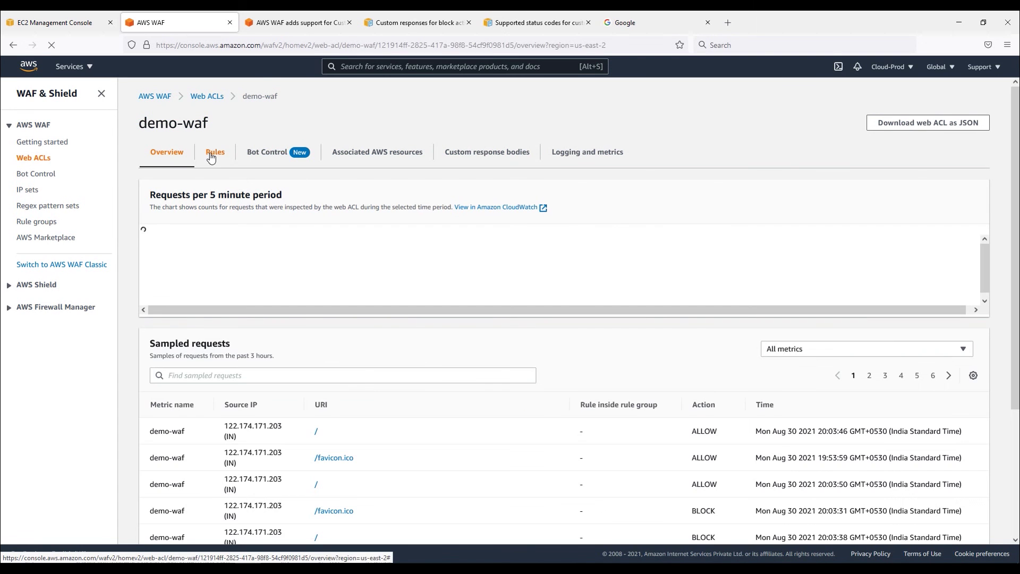
pyautogui.click(215, 152)
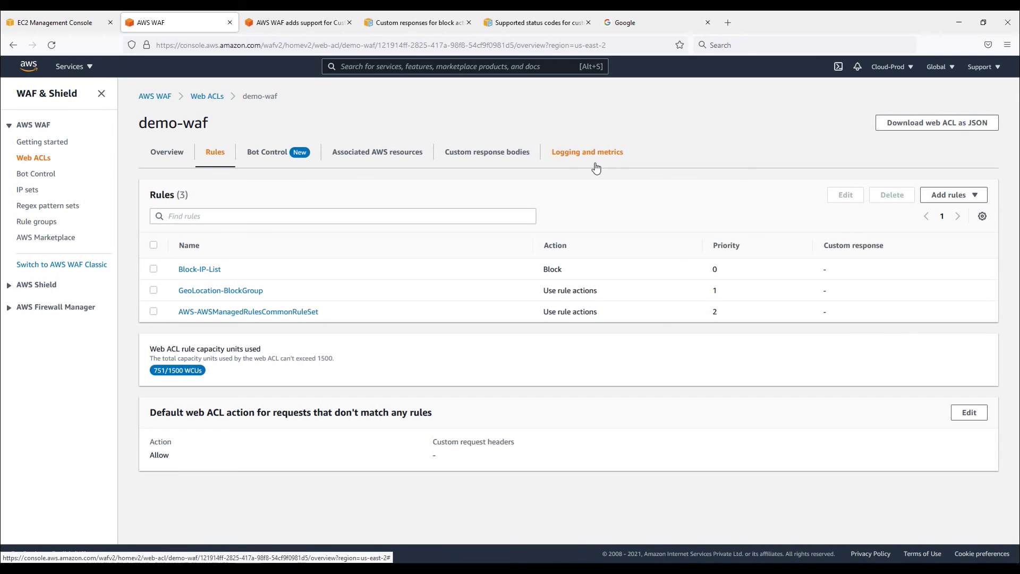
pyautogui.moveTo(234, 128); pyautogui.dragTo(138, 123)
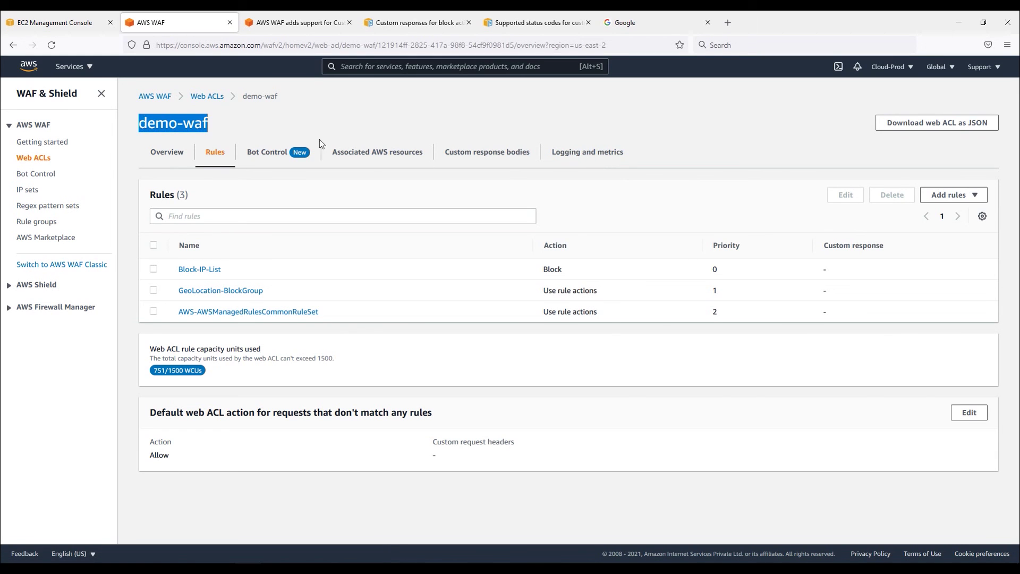
pyautogui.click(563, 155)
pyautogui.click(464, 157)
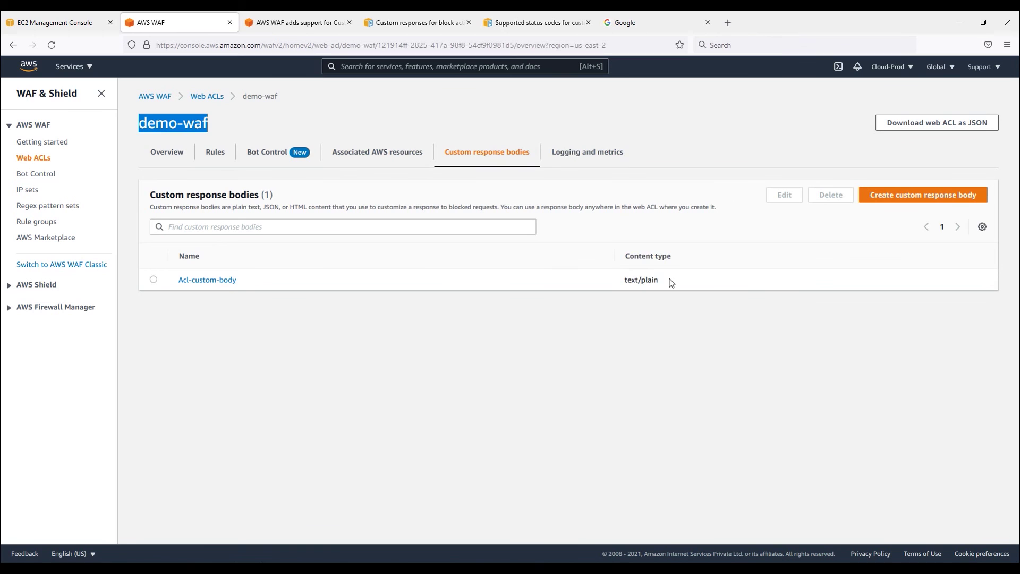
pyautogui.moveTo(671, 282); pyautogui.dragTo(582, 268)
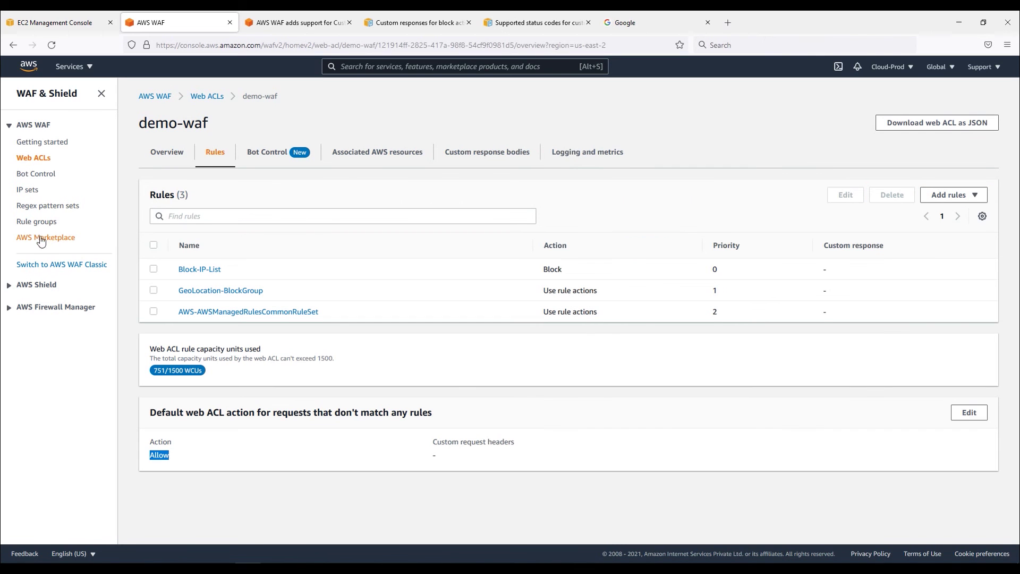
# Step: Disable the custom response for Geolocation-BlockRule-1 in the Geolocation-BlockGroup rule group, and save the rule and its priority
pyautogui.click(34, 223)
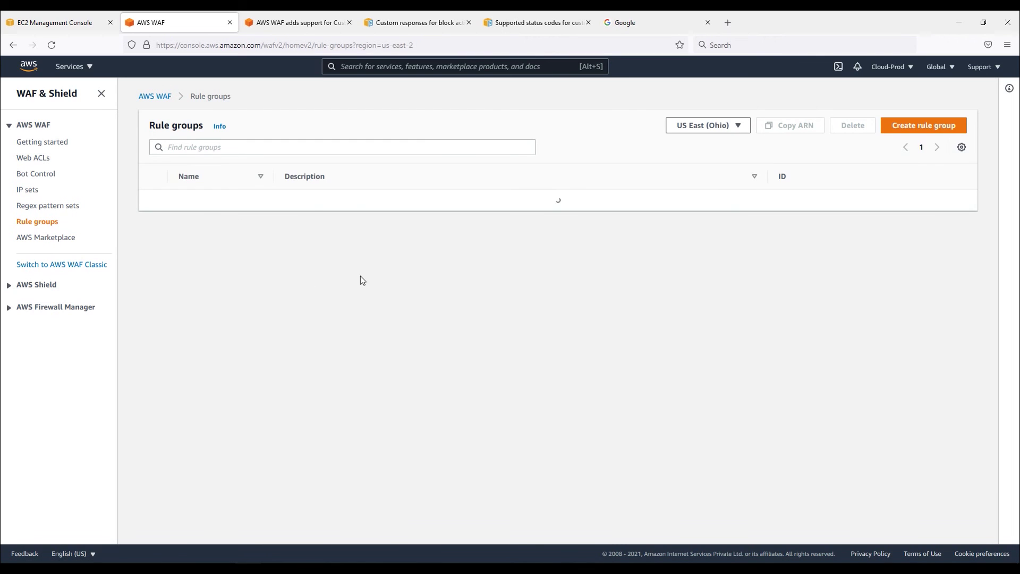
pyautogui.click(153, 222)
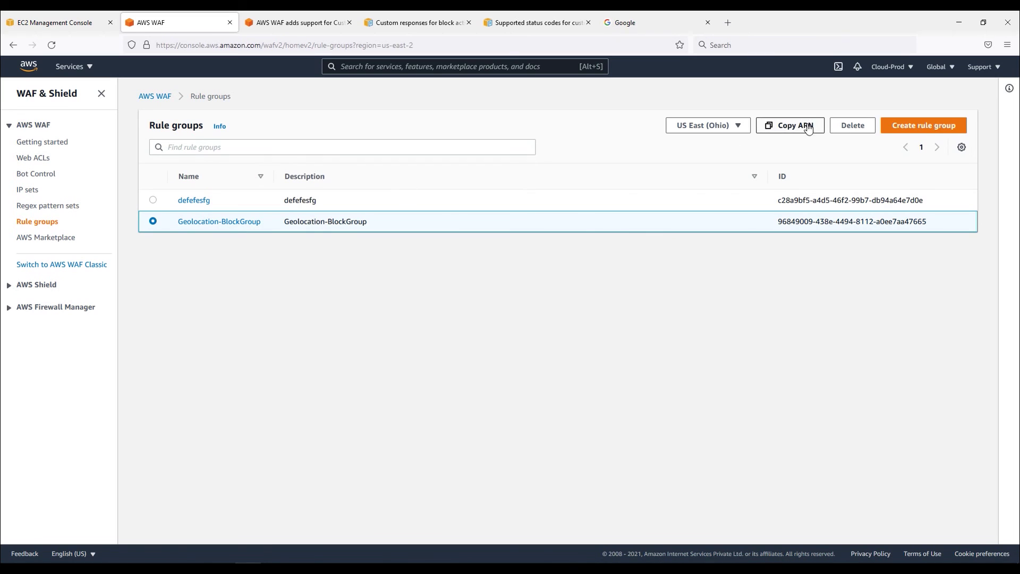
pyautogui.click(235, 222)
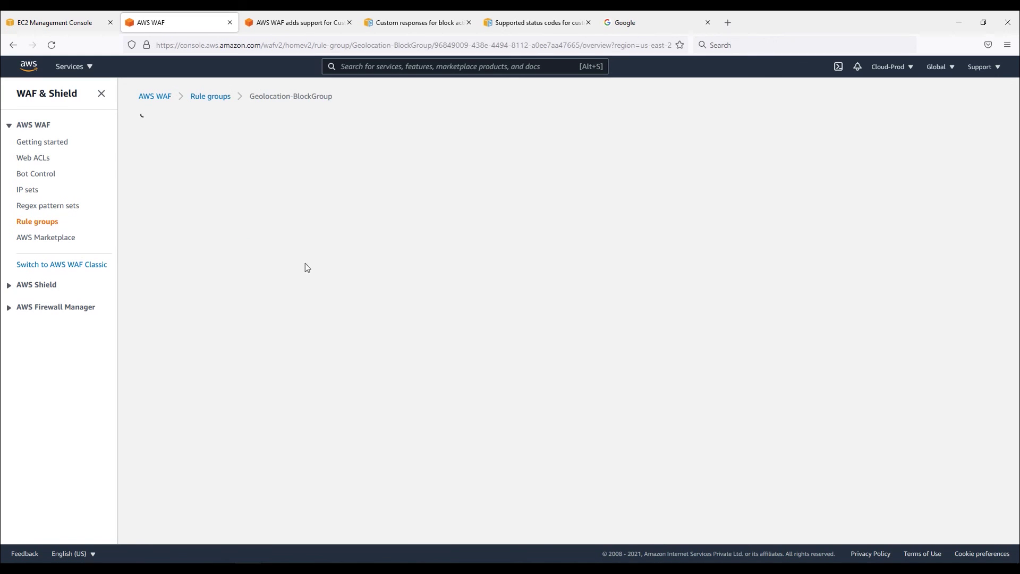
pyautogui.click(153, 417)
pyautogui.click(860, 343)
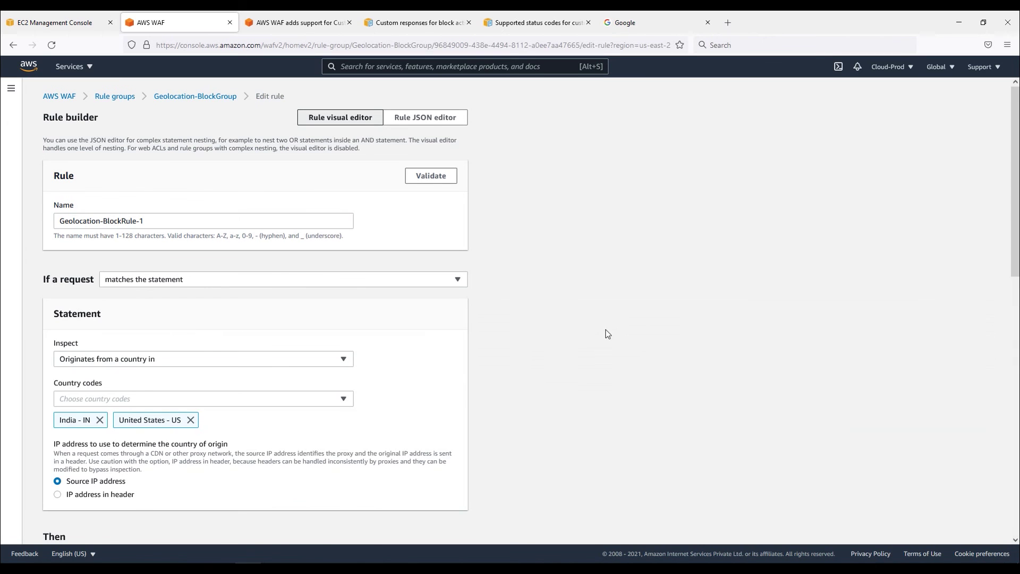
pyautogui.scroll(-10, 166, 448)
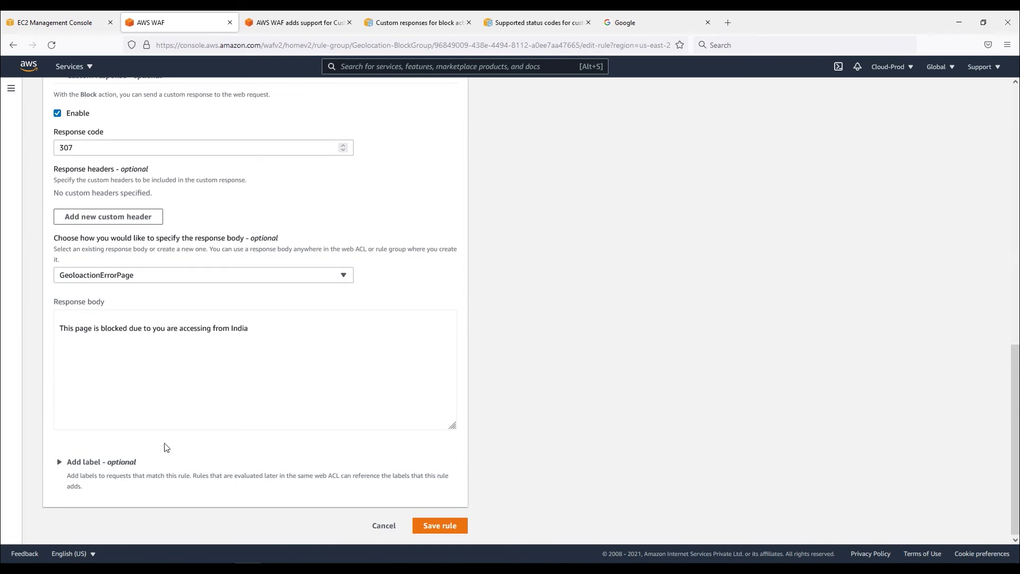
pyautogui.scroll(3, 151, 413)
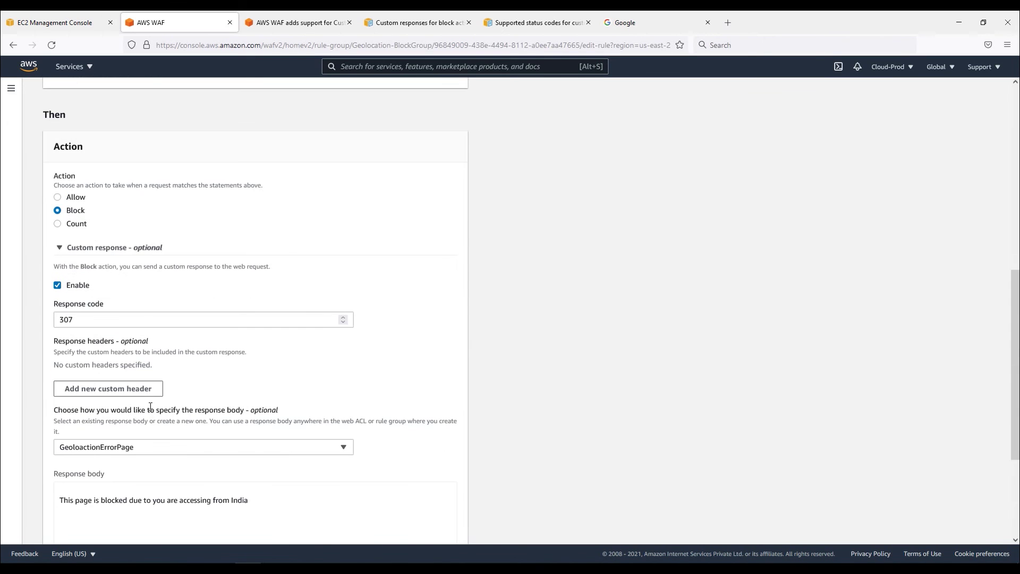
pyautogui.click(57, 285)
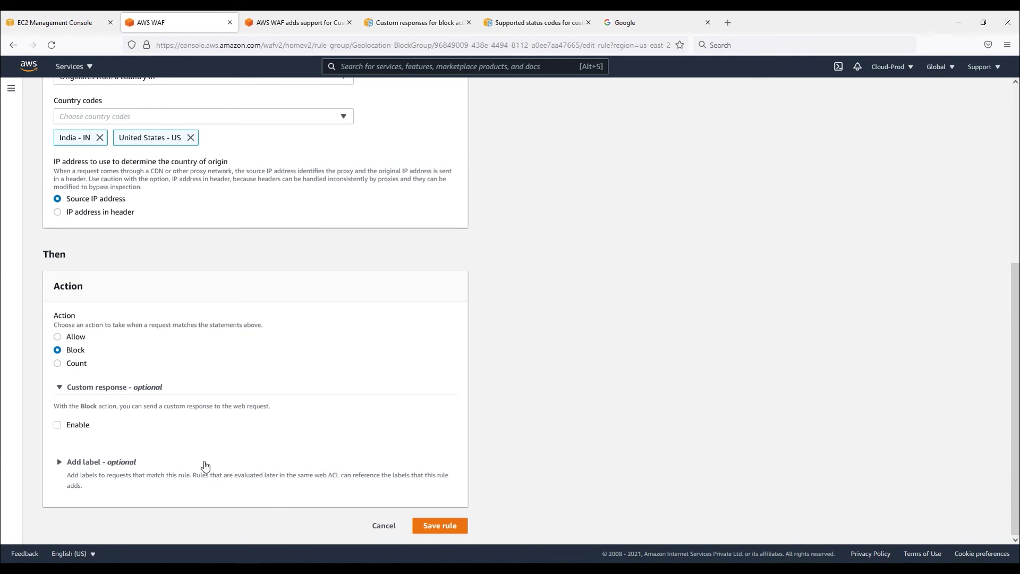
pyautogui.click(439, 526)
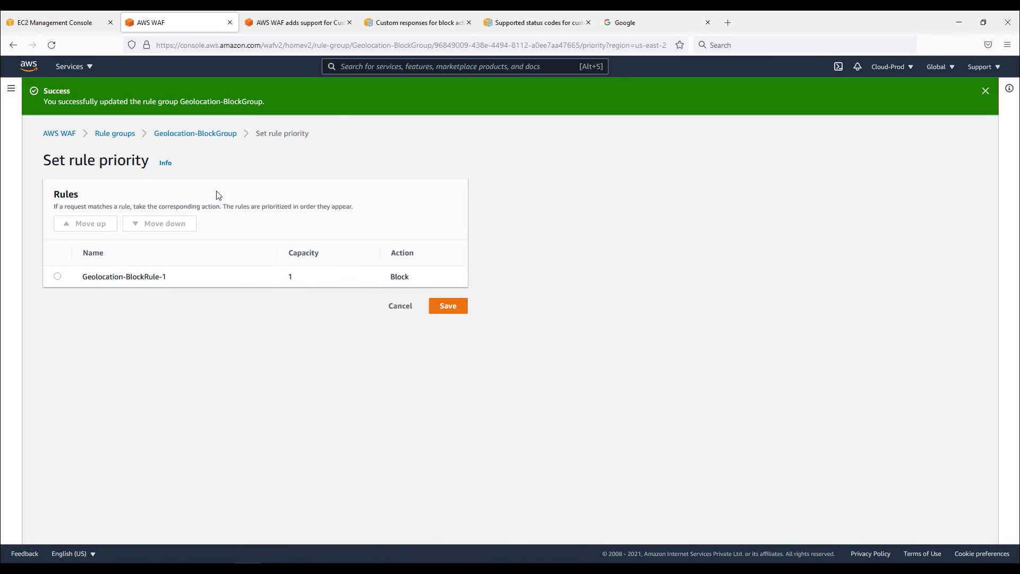
pyautogui.click(442, 311)
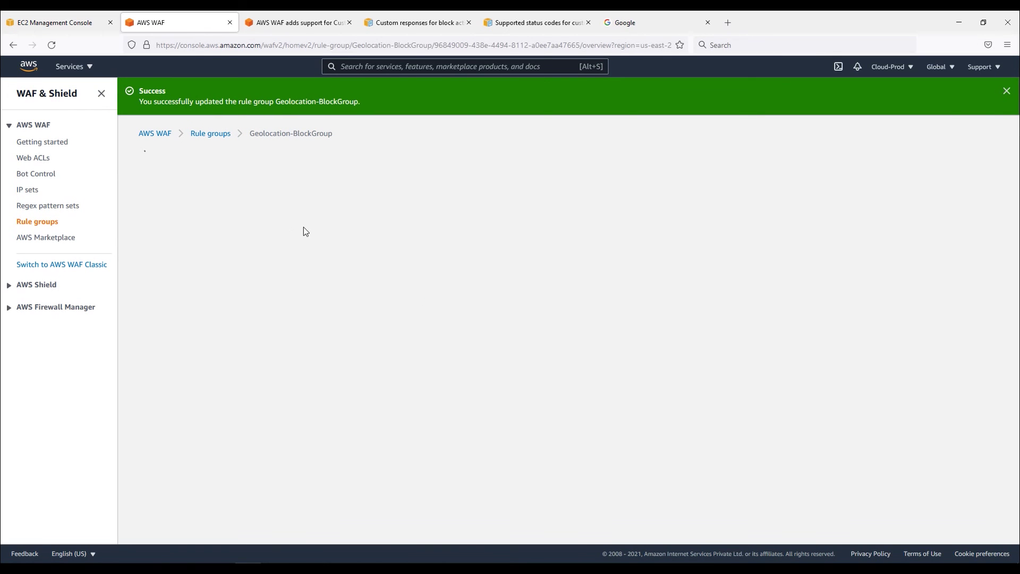
# Step: Delete the custom response body GeoloactionErrorPage from Geolocation-BlockGroup and dismiss the notifications
pyautogui.click(218, 197)
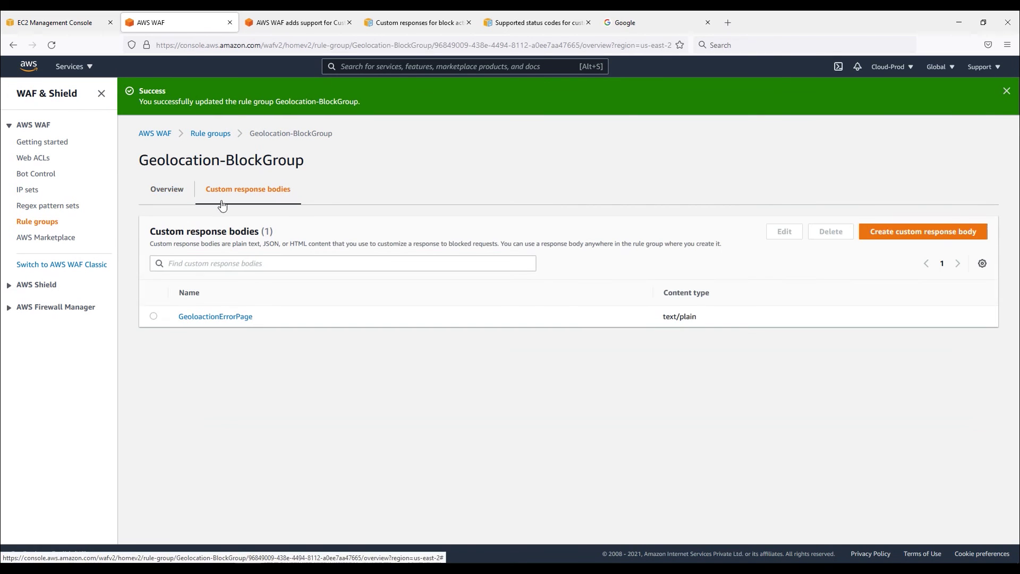
pyautogui.click(153, 316)
pyautogui.click(830, 231)
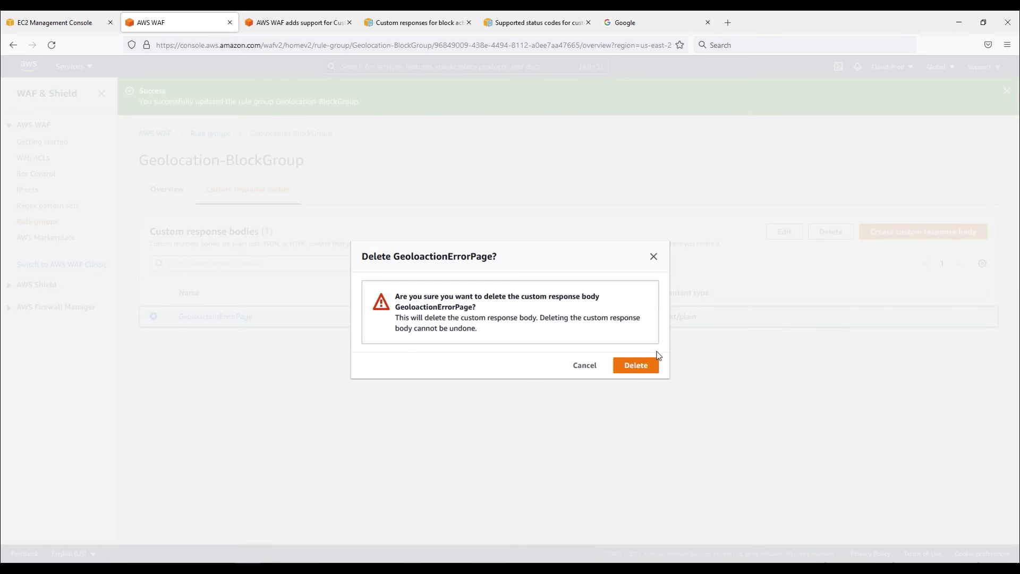
pyautogui.click(634, 370)
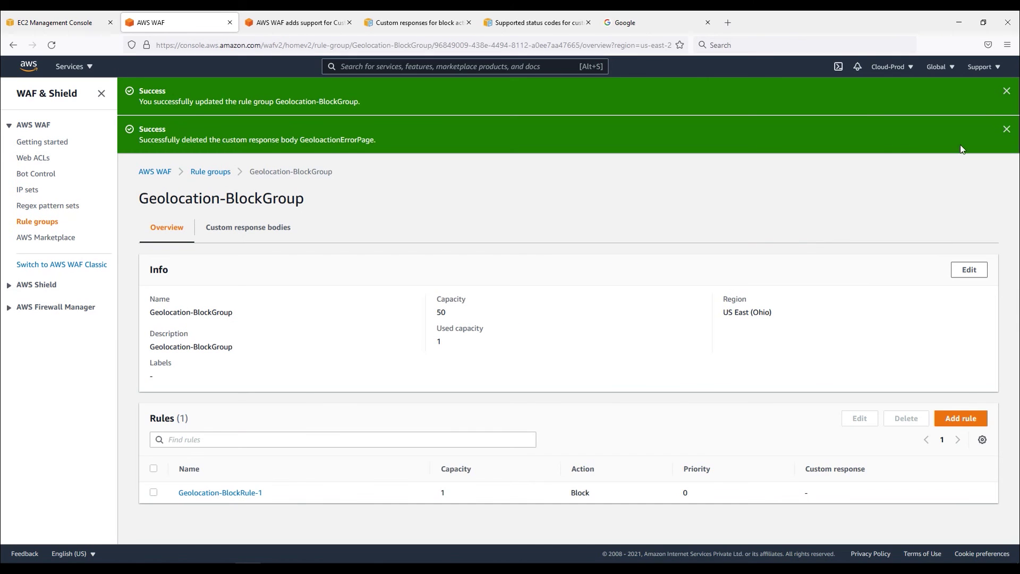
pyautogui.click(1007, 130)
pyautogui.click(1007, 91)
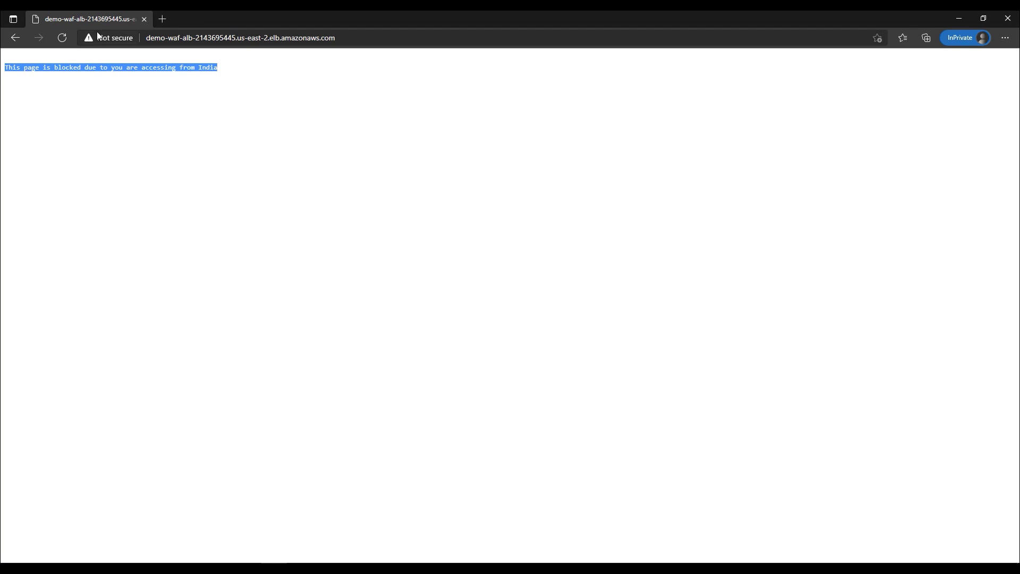
# Step: Reload the demo-waf-alb page in the existing InPrivate window to retest the block response, and select its address
pyautogui.click(63, 37)
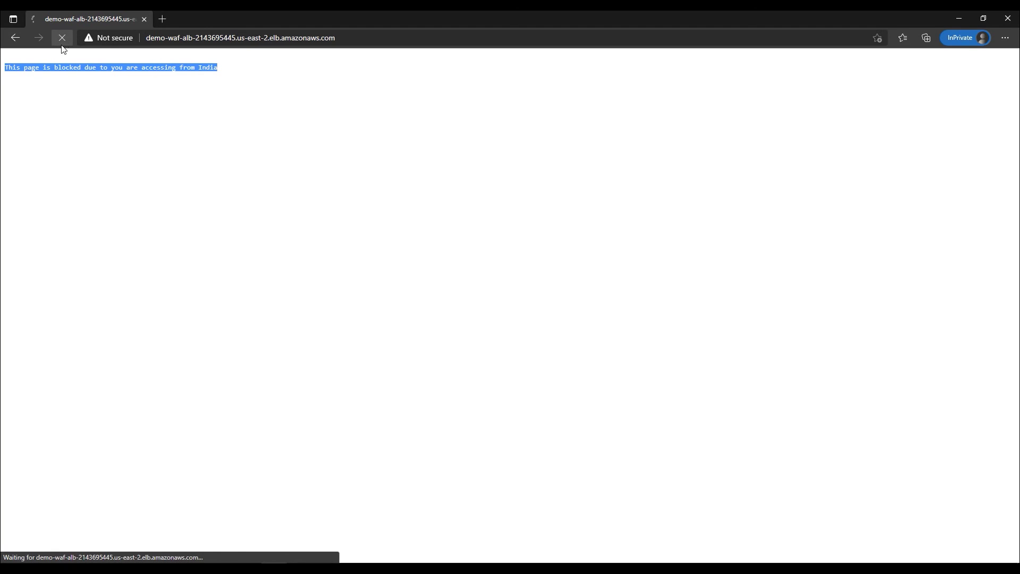
pyautogui.click(63, 40)
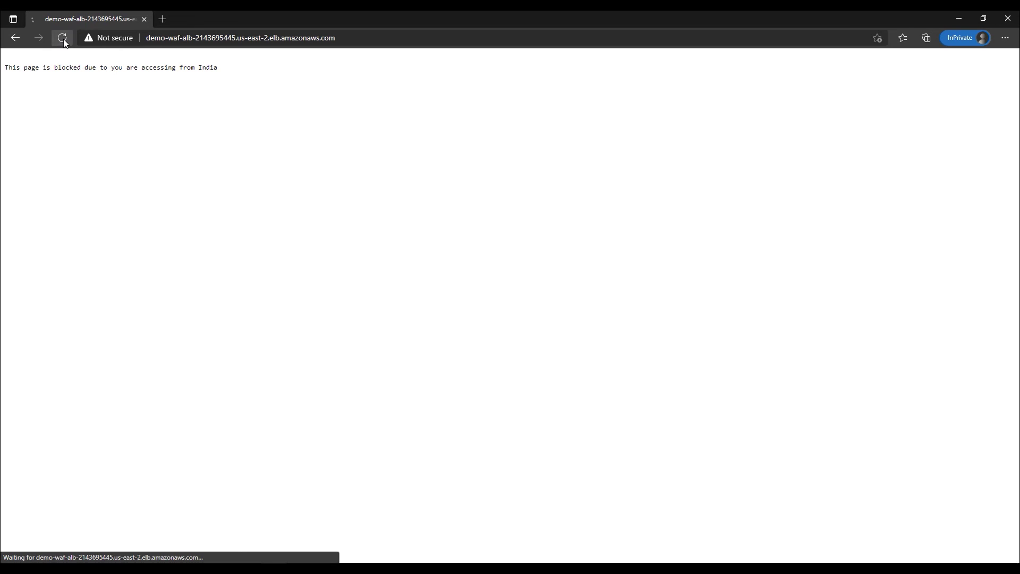
pyautogui.click(183, 32)
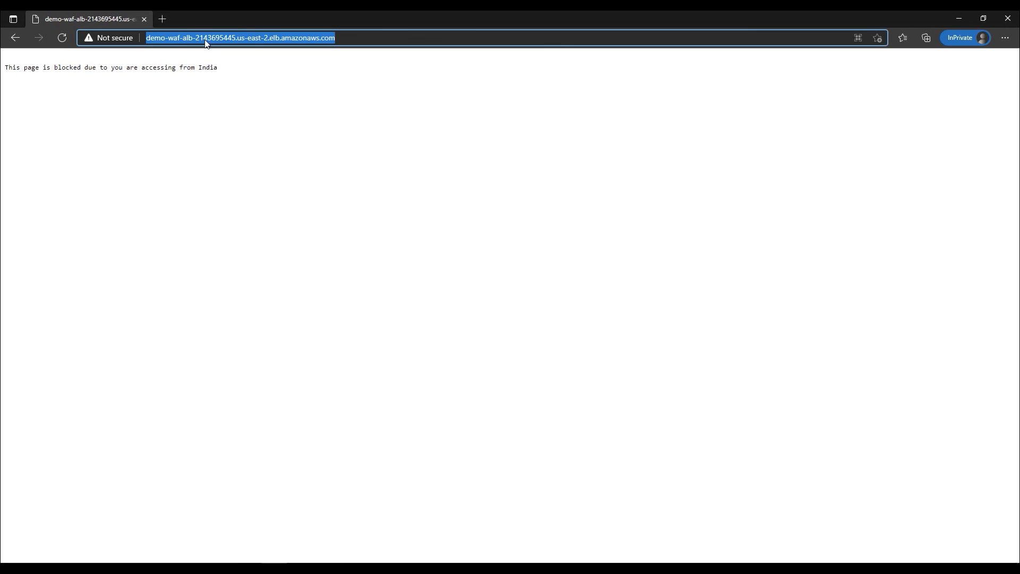
# Step: Load the demo-waf-alb load balancer address in a new InPrivate window, check the block response, and reload the page
pyautogui.click(1005, 37)
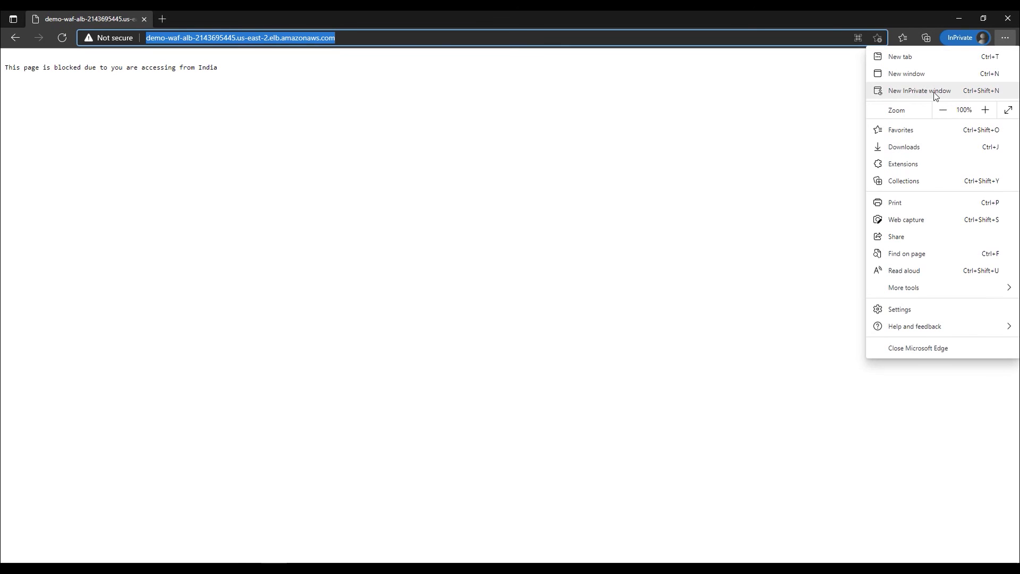
pyautogui.click(934, 95)
pyautogui.write('http://demo-waf-alb-2143695445.us-east-2.elb.amazonaws.com/')
pyautogui.press('Return')
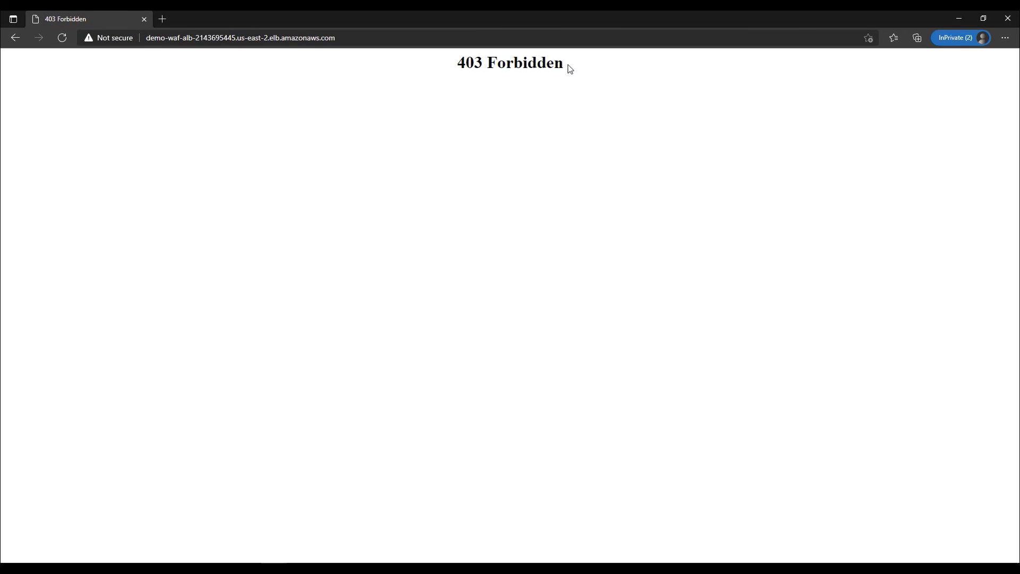
pyautogui.moveTo(571, 65); pyautogui.dragTo(358, 64)
pyautogui.click(62, 40)
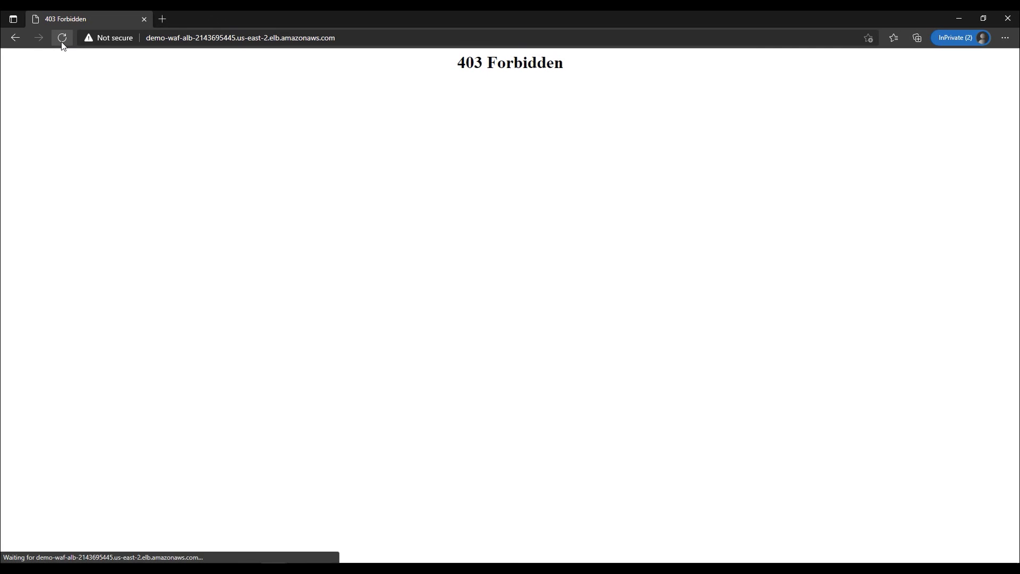